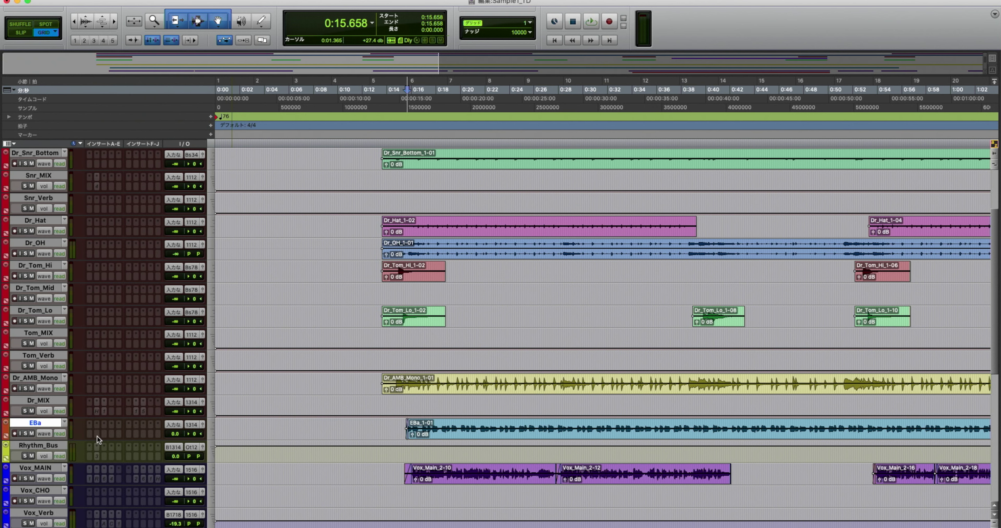
- Enlarge the Vox_MAIN track to inspect its vocal waveform, and return it to its former height
scroll(142, 431, down, 10)
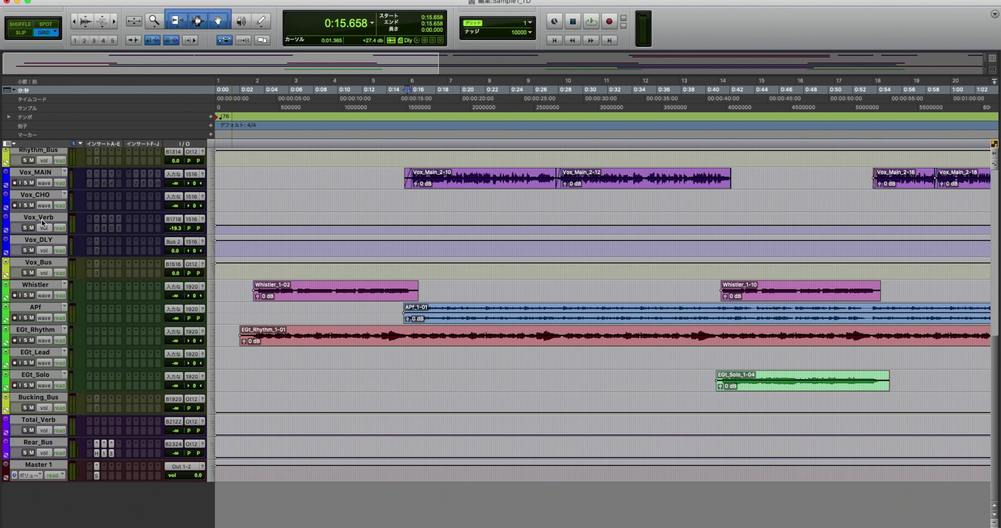
click(48, 171)
key(ctrl+Up)
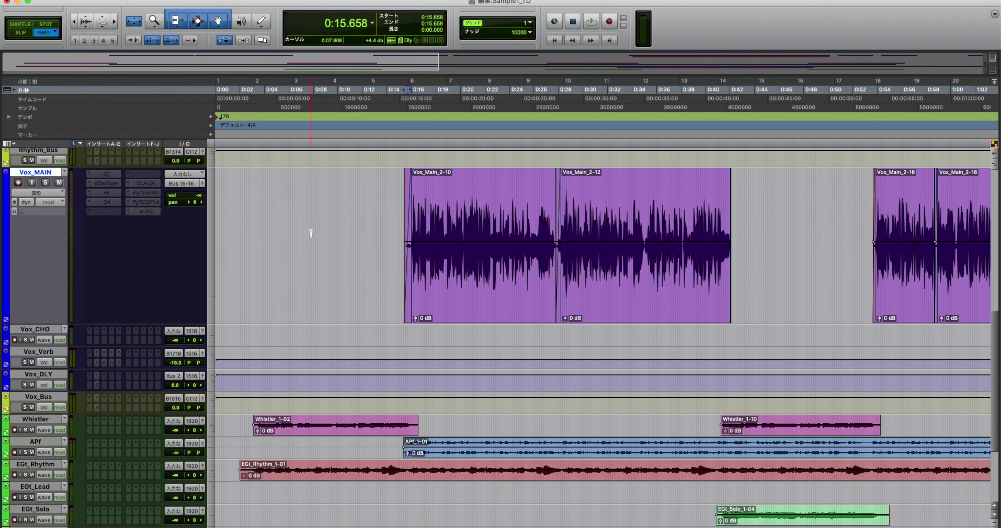
key(ctrl+Down)
- Enlarge the EBa bass track so its waveform is shown in detail
scroll(358, 250, up, 2)
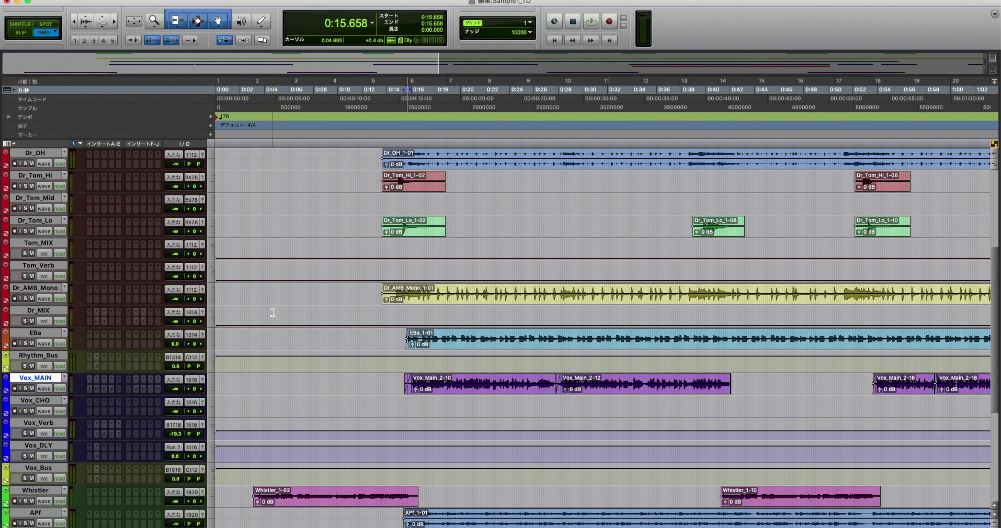
click(34, 334)
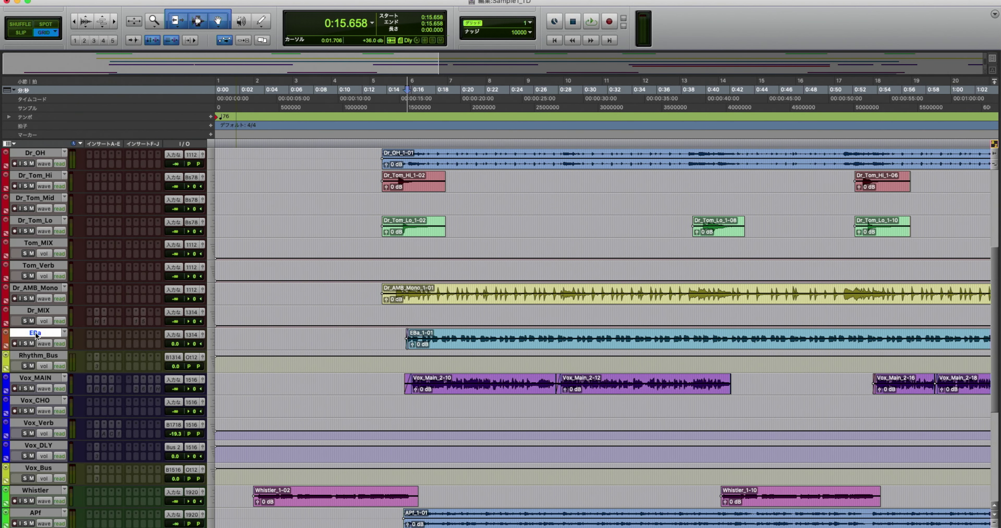
key(ctrl+Up)
scroll(335, 368, down, 4)
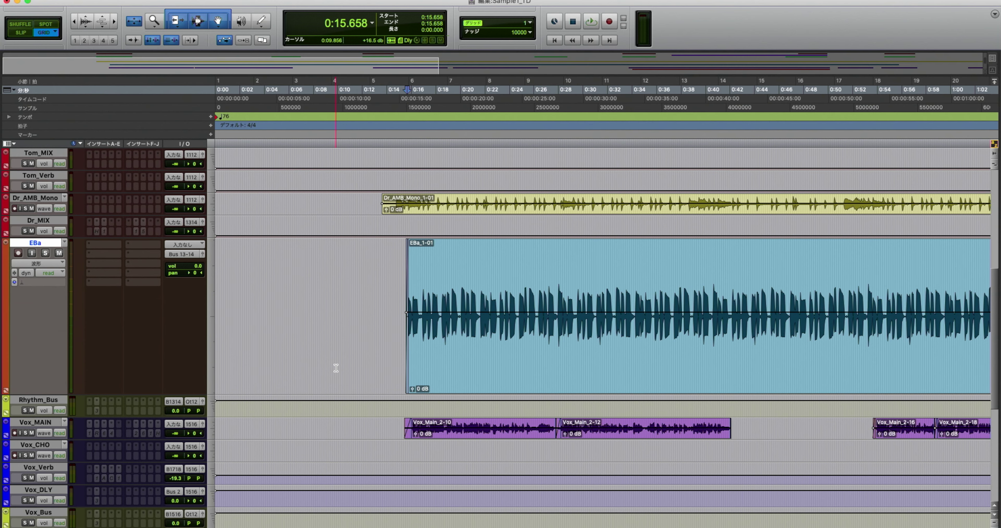
- Select the EBa_1-01 clip, play the song from its start, and stop playback
click(435, 379)
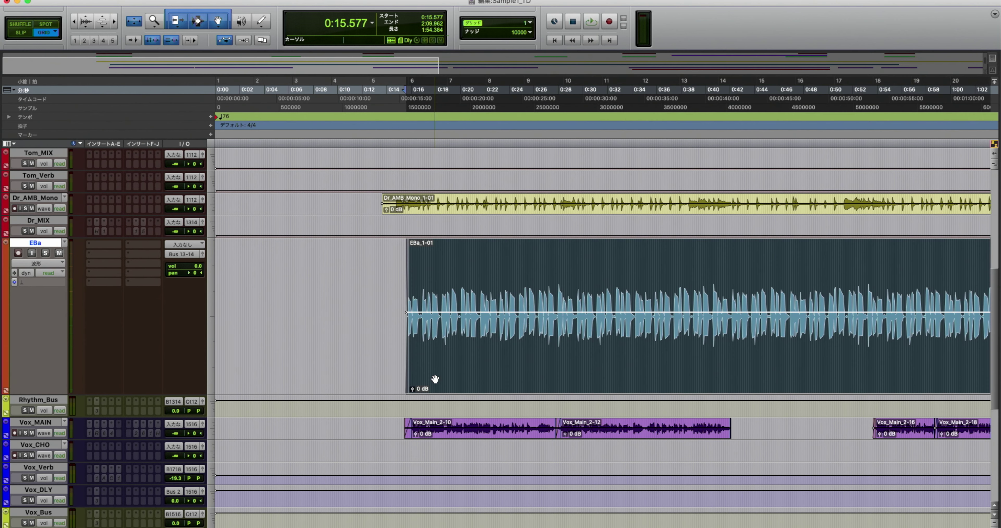
key(space)
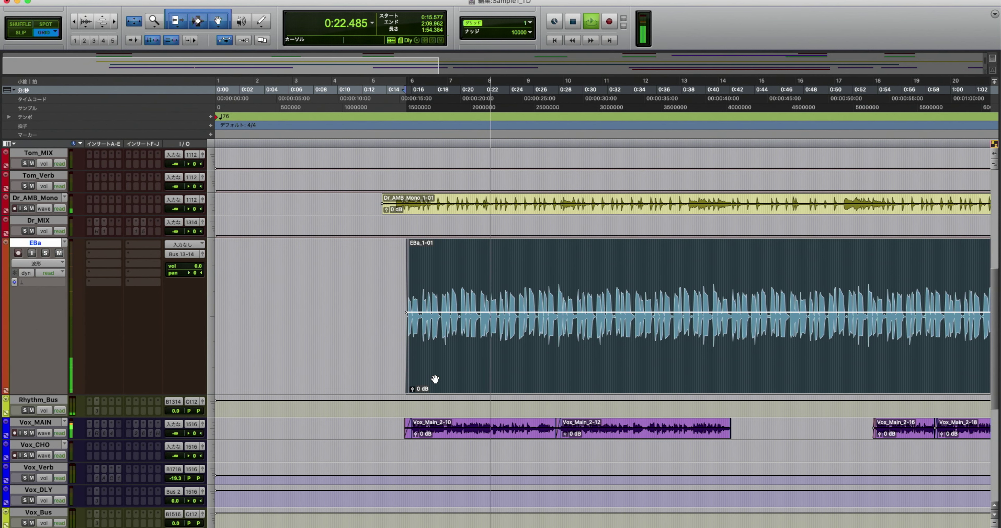
key(space)
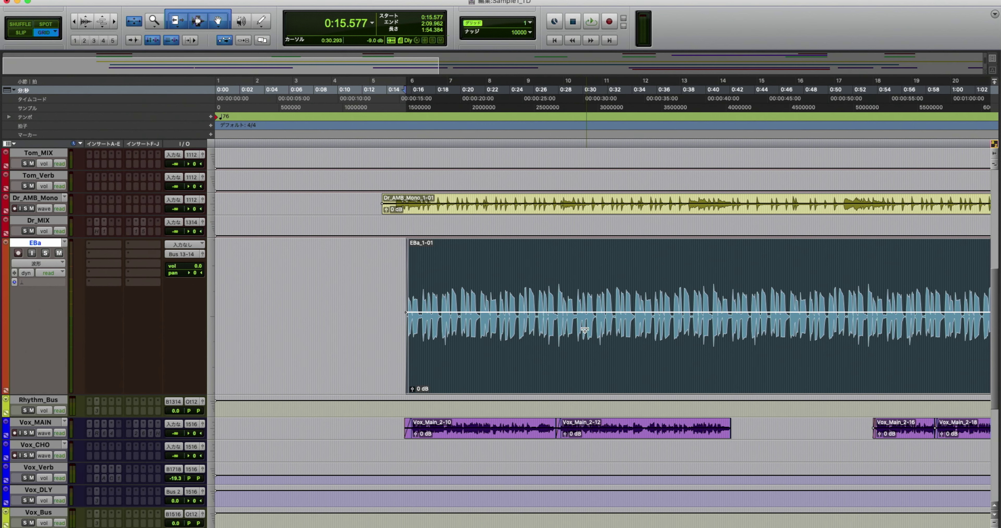
- Insert the Waves GTR Amp plug-in in the EBa track's first insert slot to view its controls, and remove it again
click(114, 246)
mouse_move(128, 244)
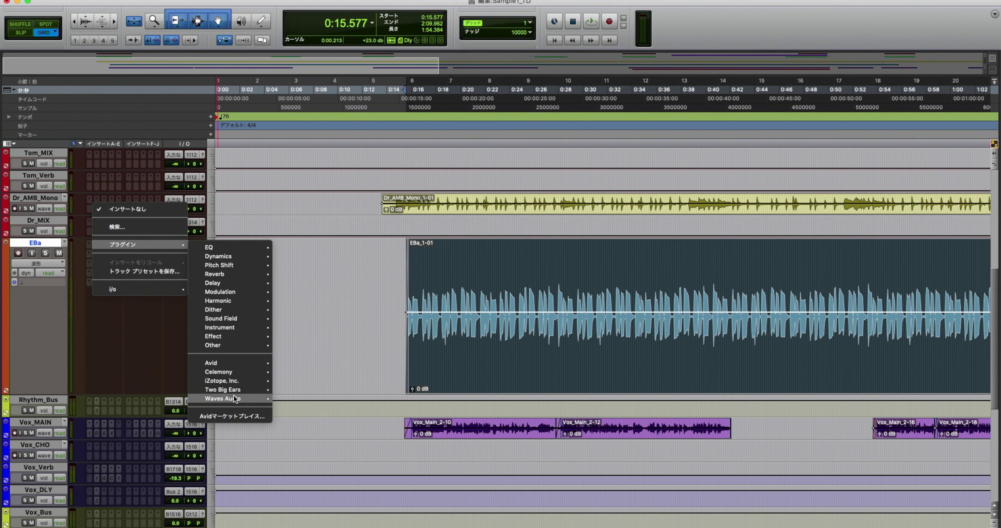
mouse_move(233, 398)
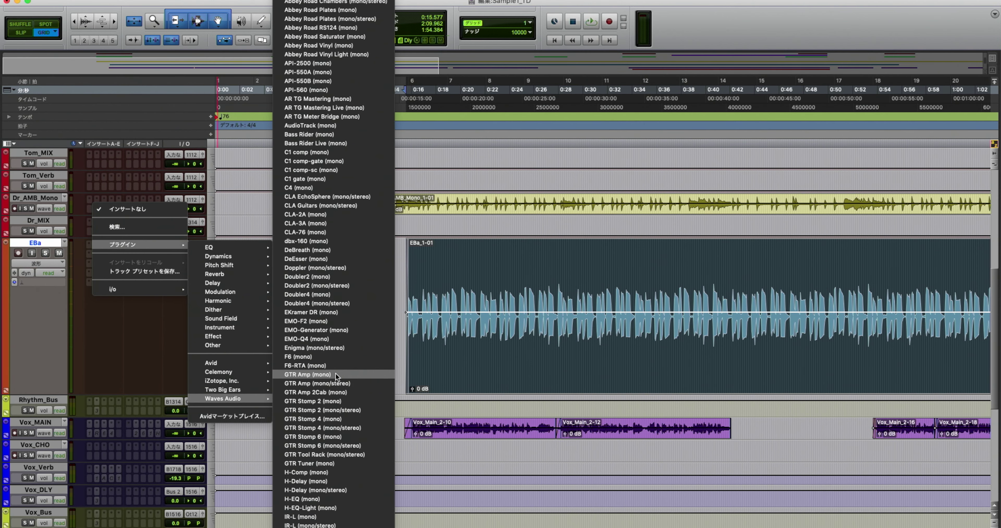
key(Escape)
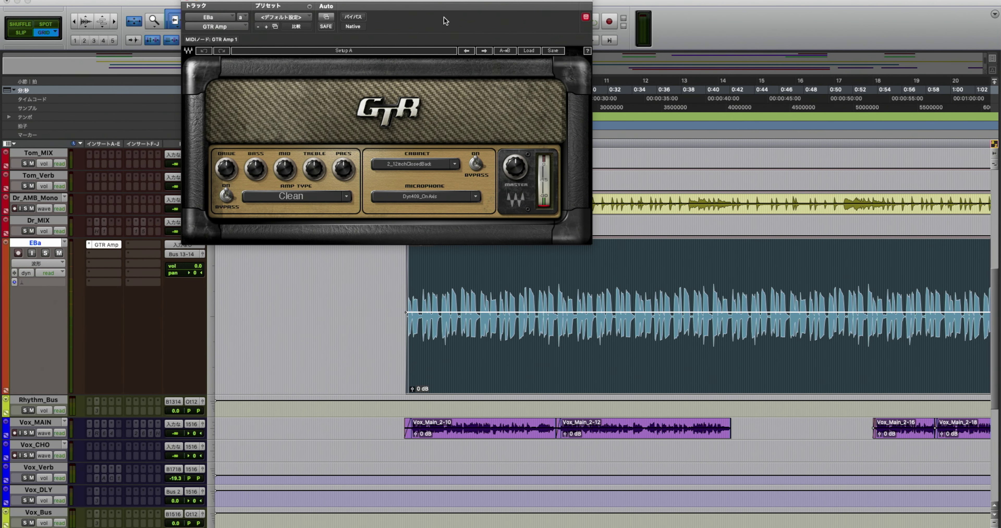
drag(451, 8, 551, 73)
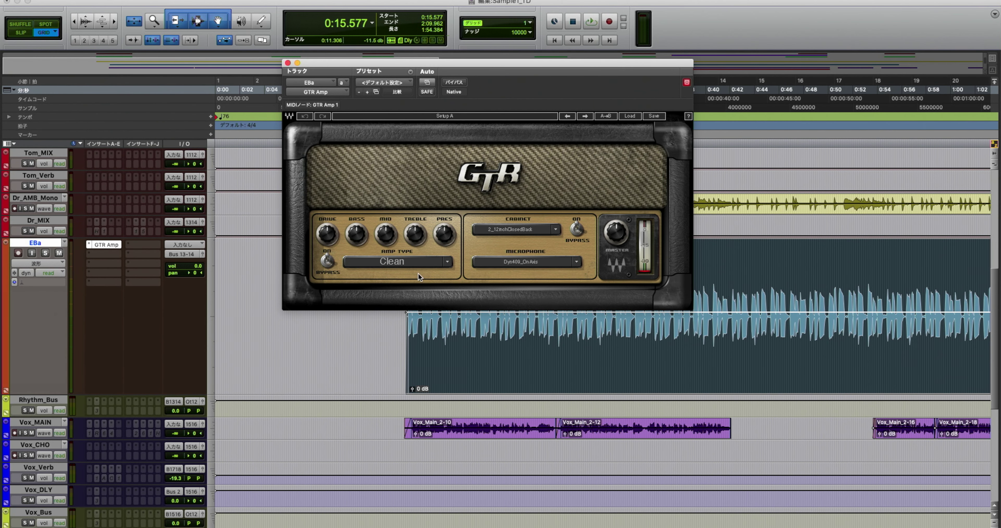
click(288, 63)
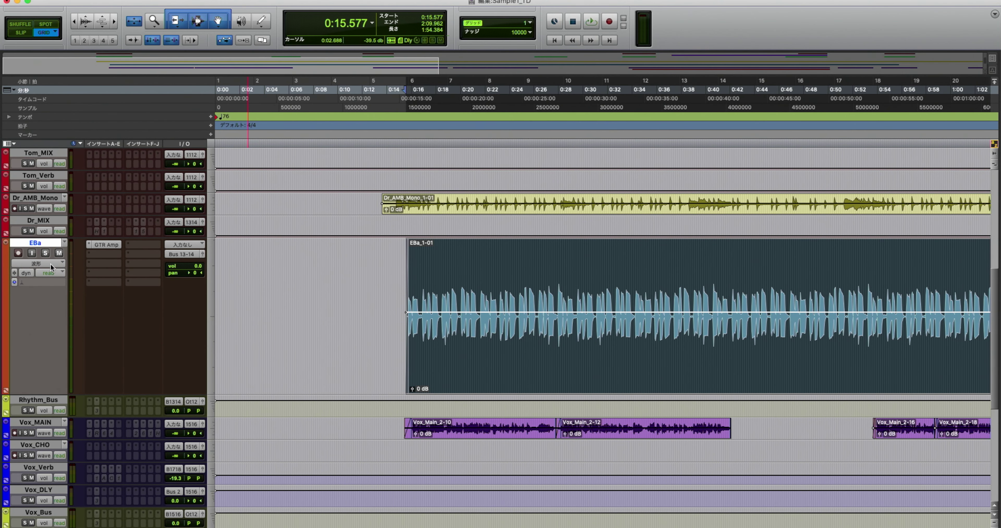
click(87, 244)
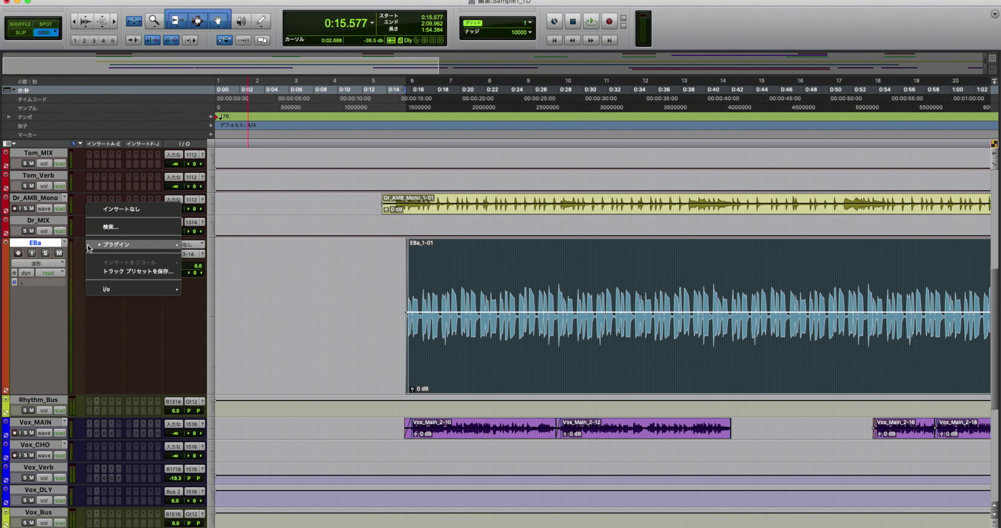
click(125, 208)
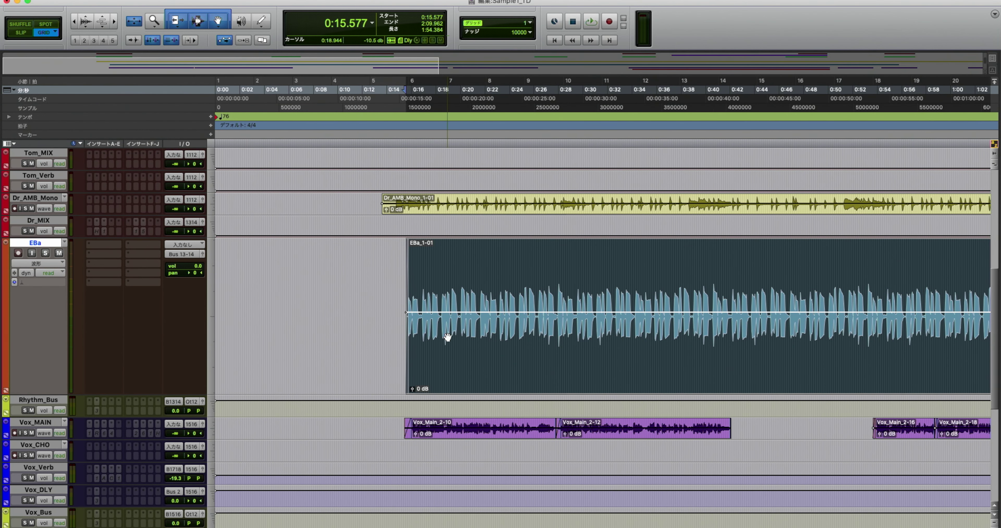
- Insert the Q1 (mono) EQ plug-in in the first insert slot of the EBa channel in the mixer
key(super+bracketleft)
key(super+bracketleft)
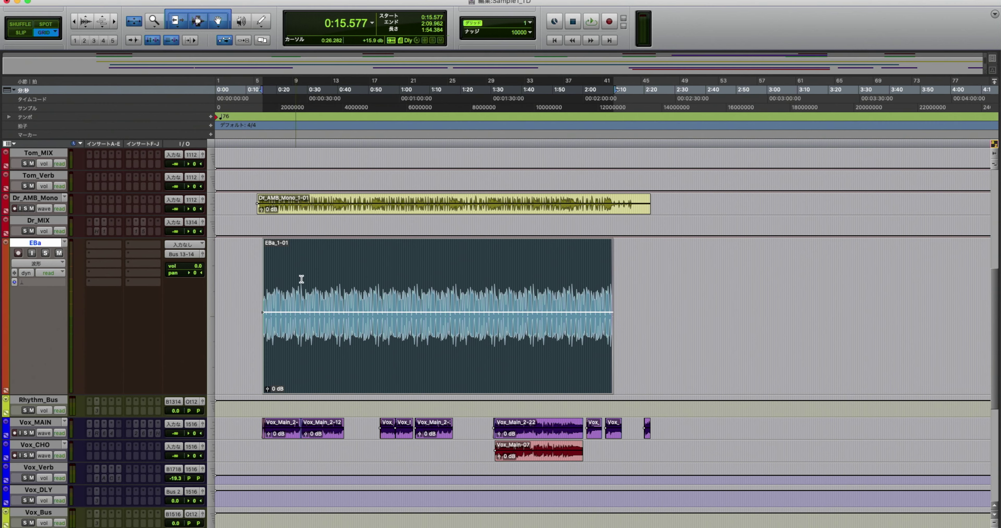
key(super+equal)
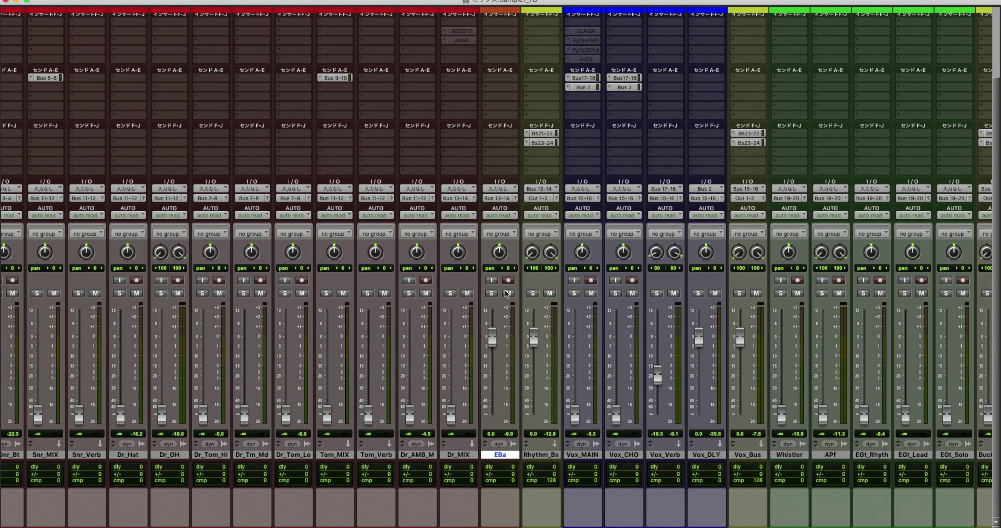
scroll(547, 315, up, 3)
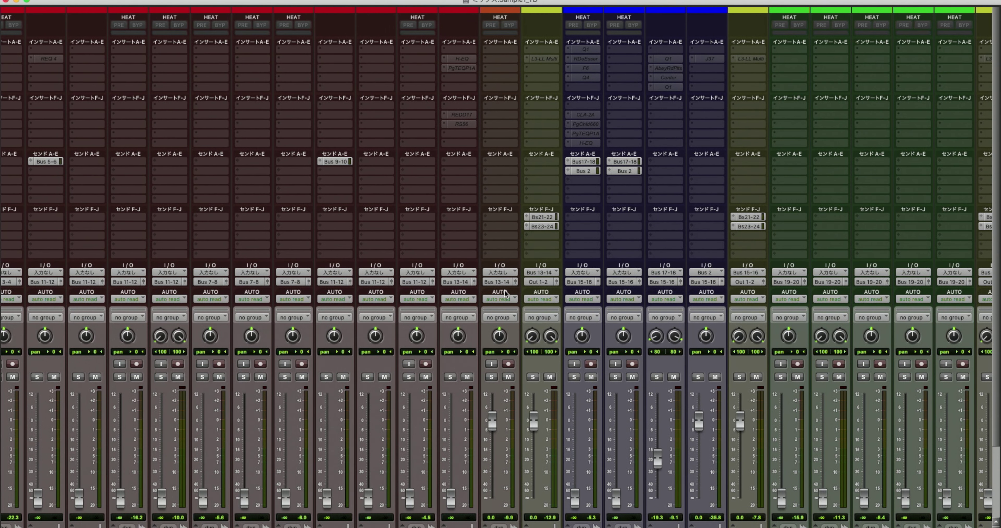
click(498, 50)
mouse_move(580, 50)
mouse_move(629, 82)
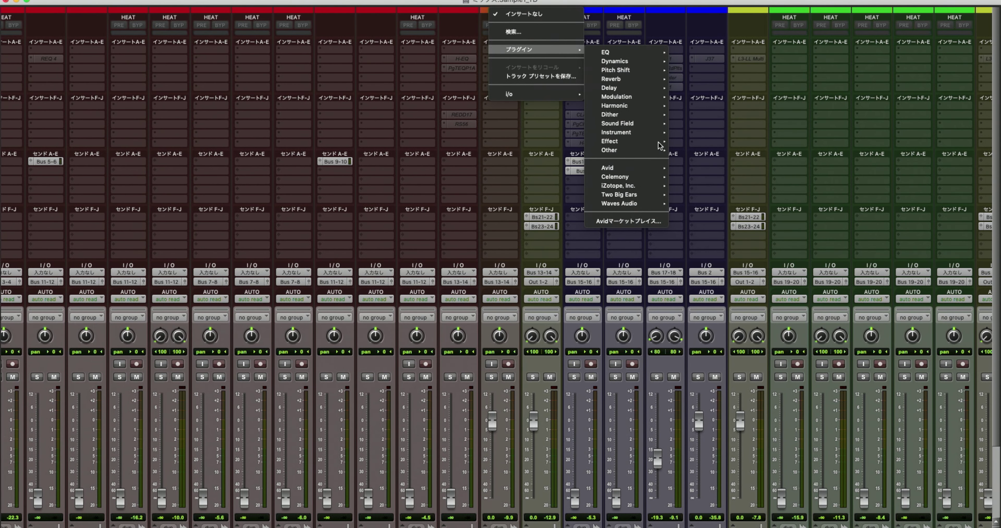
mouse_move(621, 52)
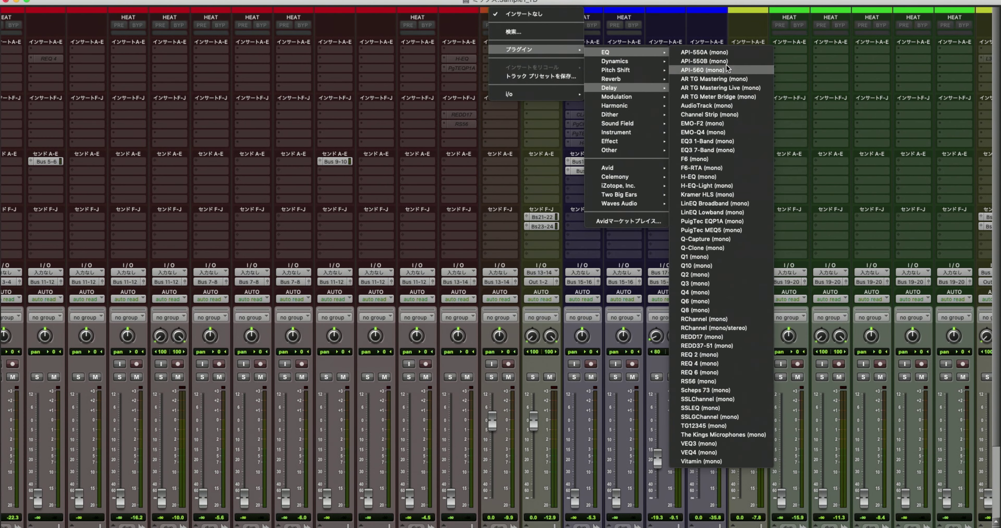
click(694, 256)
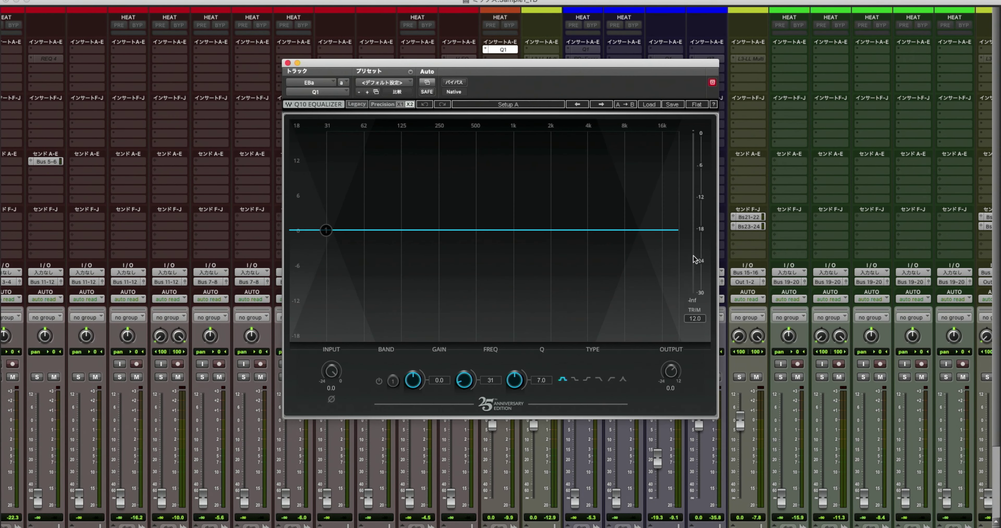
drag(517, 64, 580, 24)
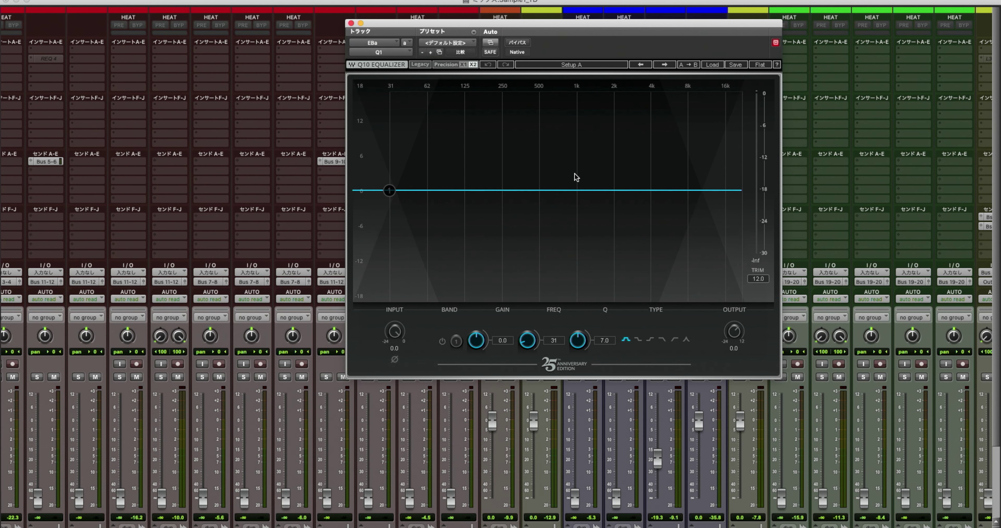
- Set the Q1 band to a high-pass filter, enable it, set its frequency to 40 Hz, and close the plug-in window
click(674, 339)
click(420, 65)
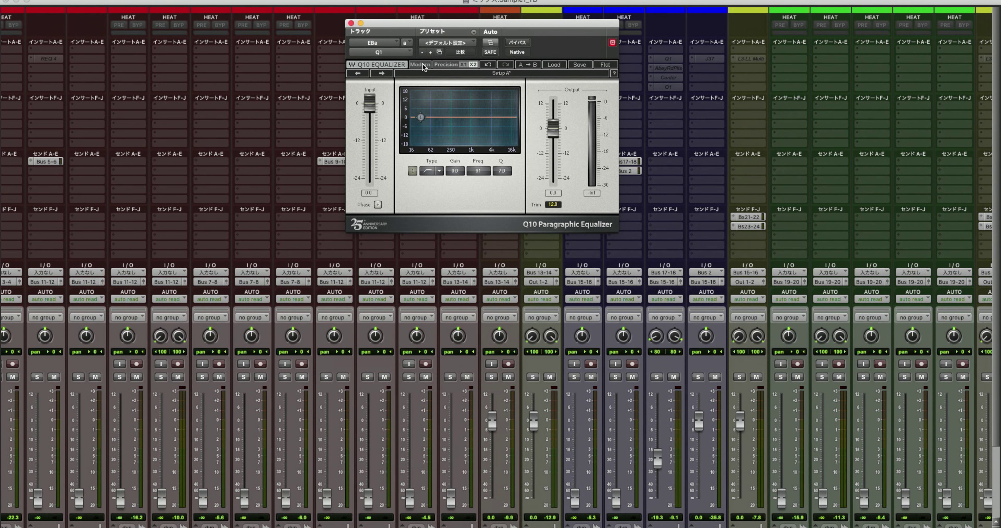
click(420, 64)
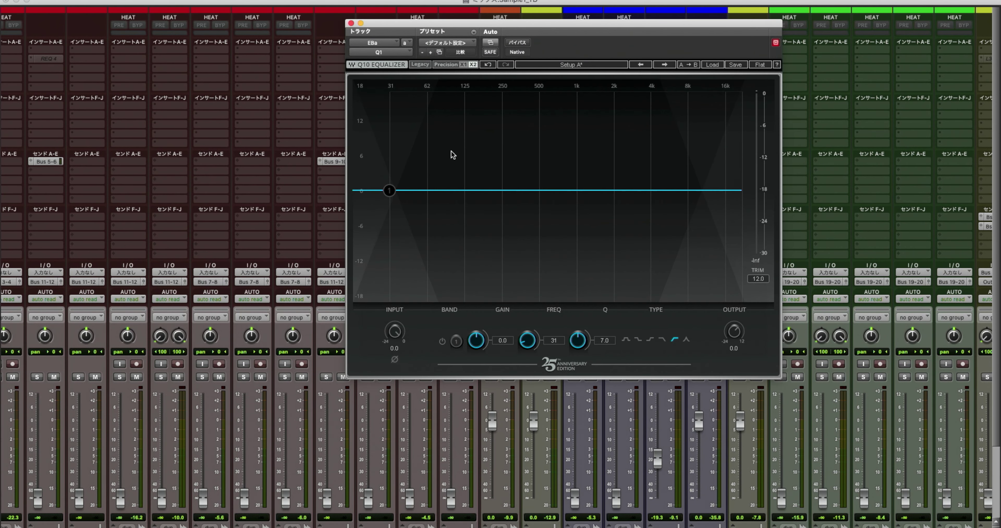
click(442, 341)
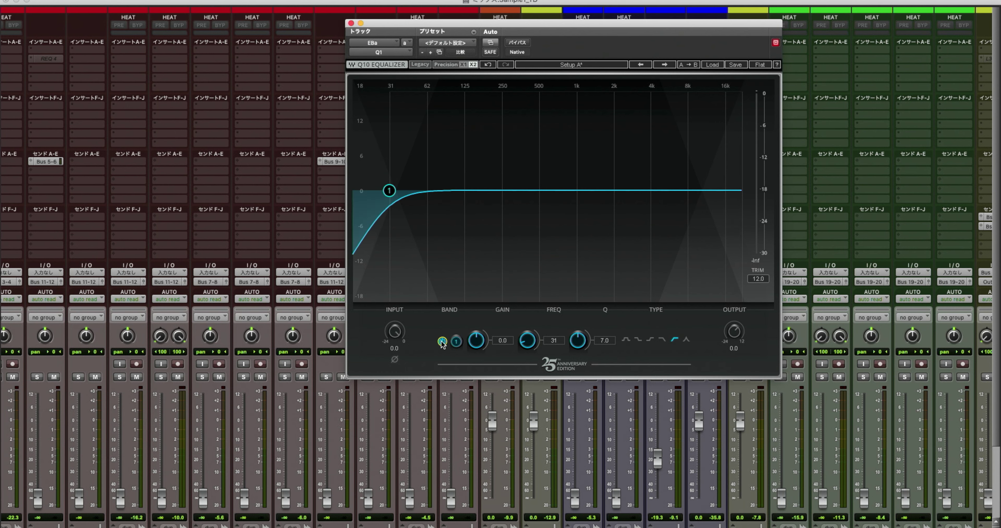
drag(555, 343, 556, 334)
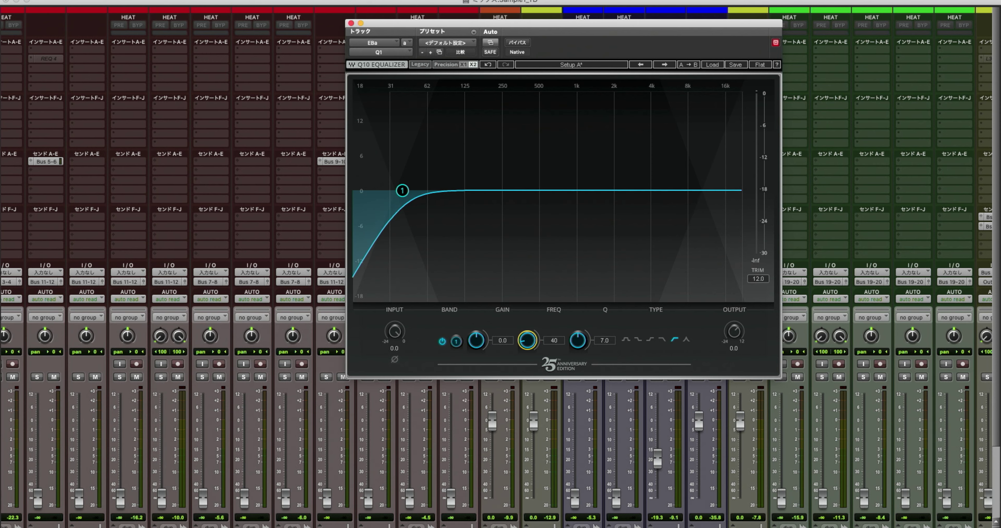
click(351, 23)
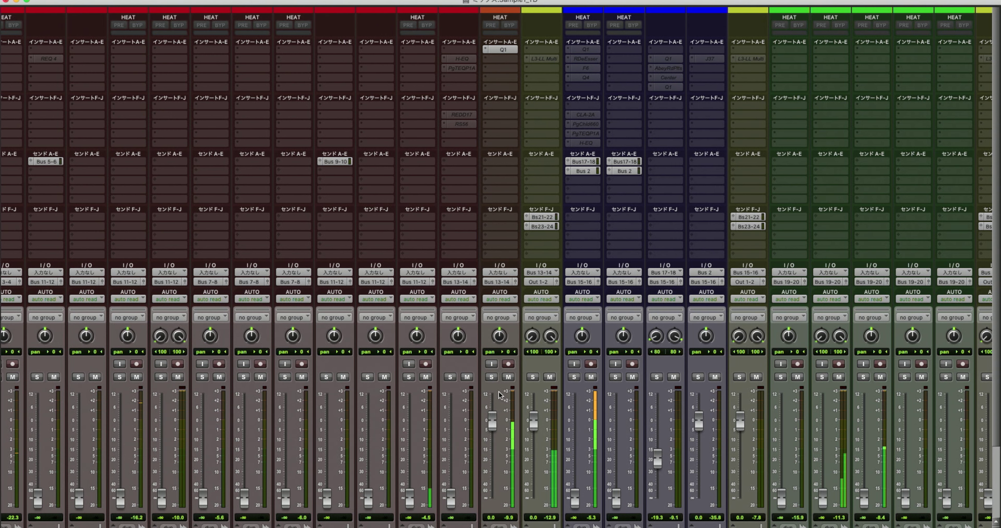
- Insert the H-EQ (mono) plug-in in the EBa channel's second insert slot and move its window clear of the inserts
click(493, 60)
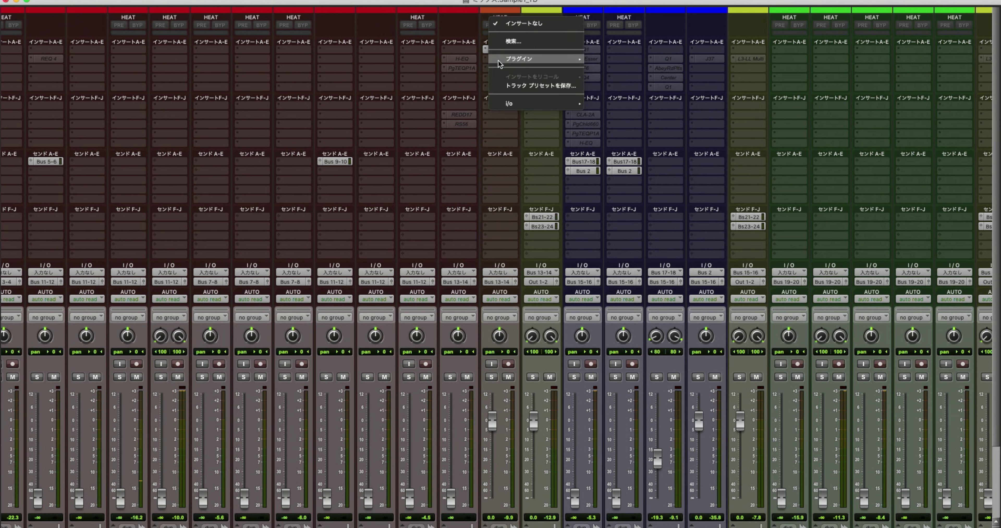
mouse_move(493, 60)
mouse_move(621, 61)
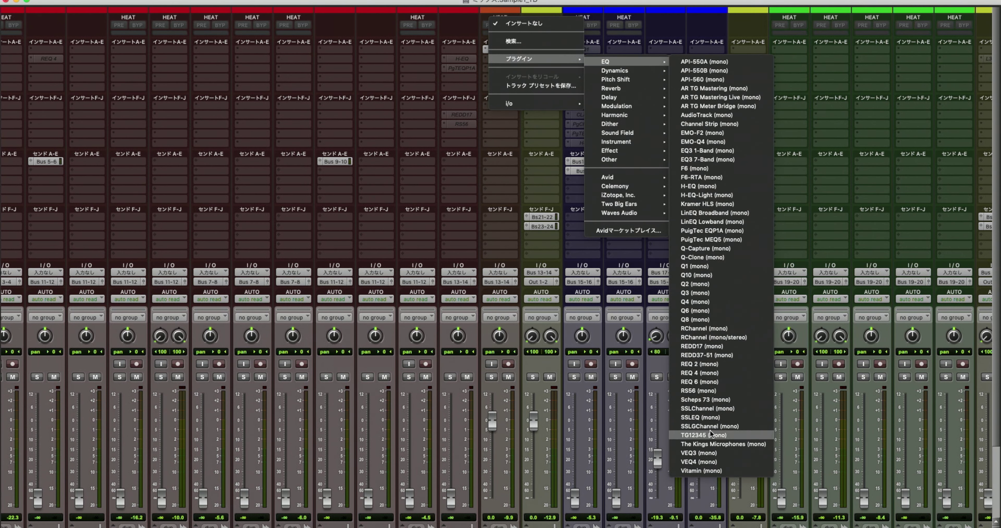
click(698, 187)
drag(488, 26, 656, 106)
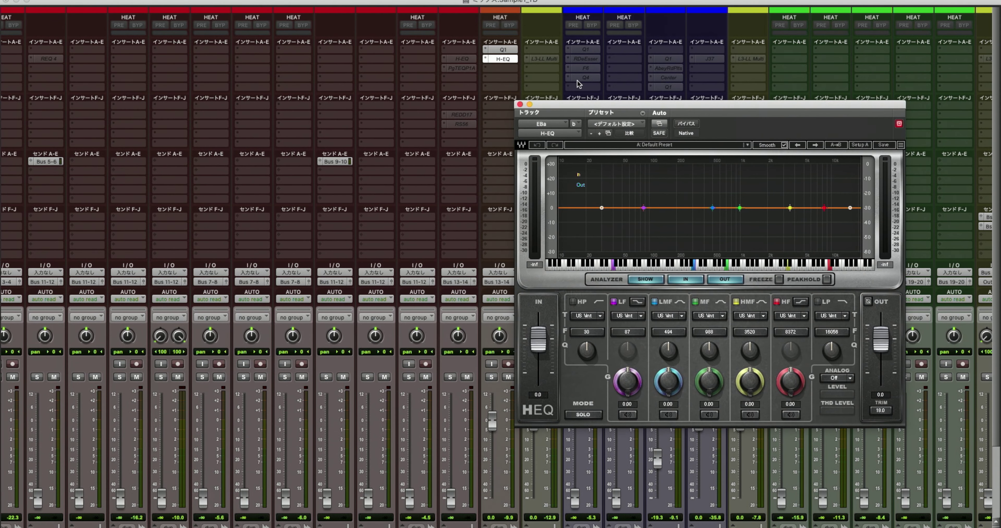
- Play the song and compare the bass spectrum in the H-EQ analyzer with Q1 bypassed and active
key(space)
super+click(501, 49)
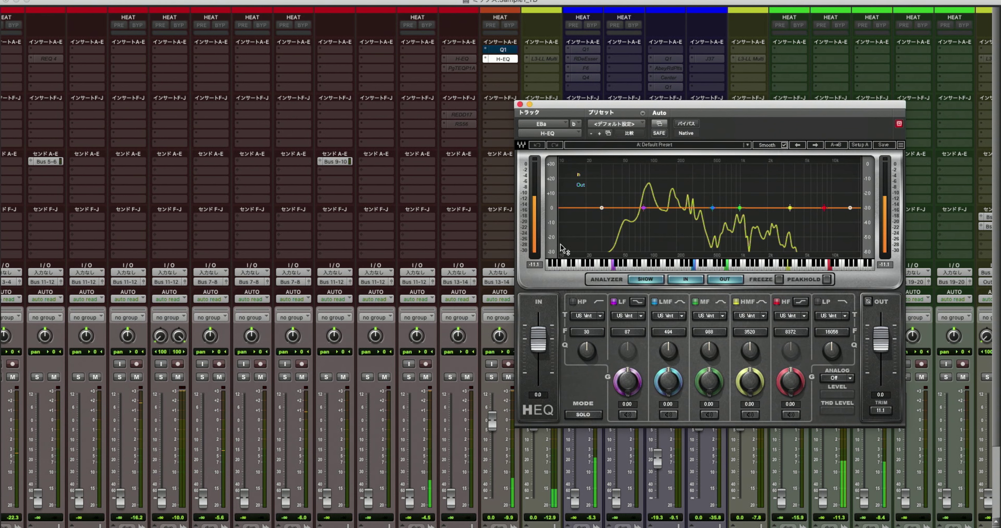
click(555, 251)
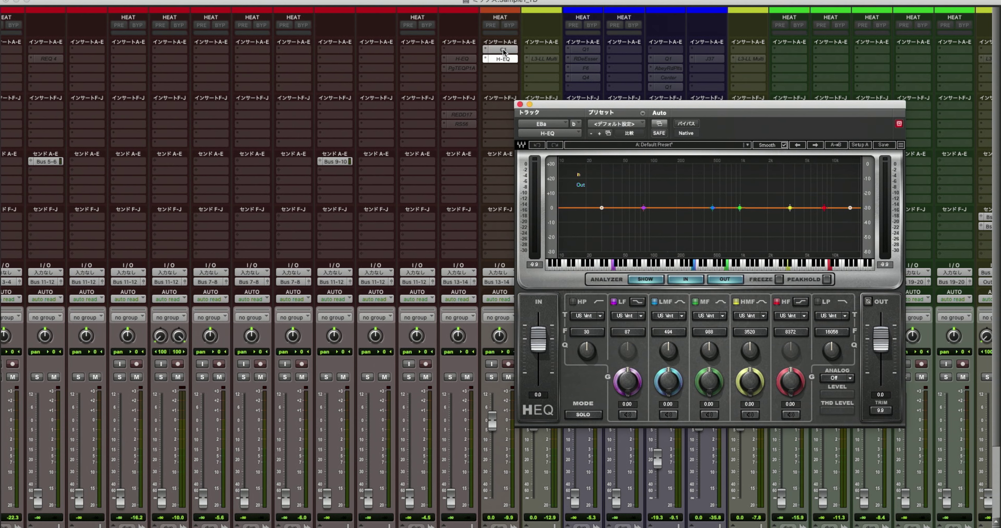
key(space)
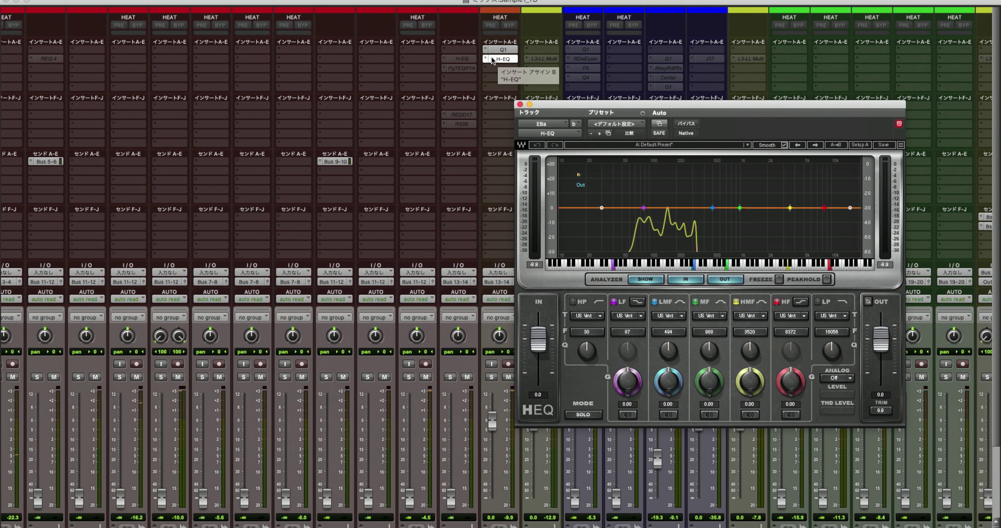
- Close the H-EQ window and remove H-EQ from the EBa channel's second insert slot
click(498, 60)
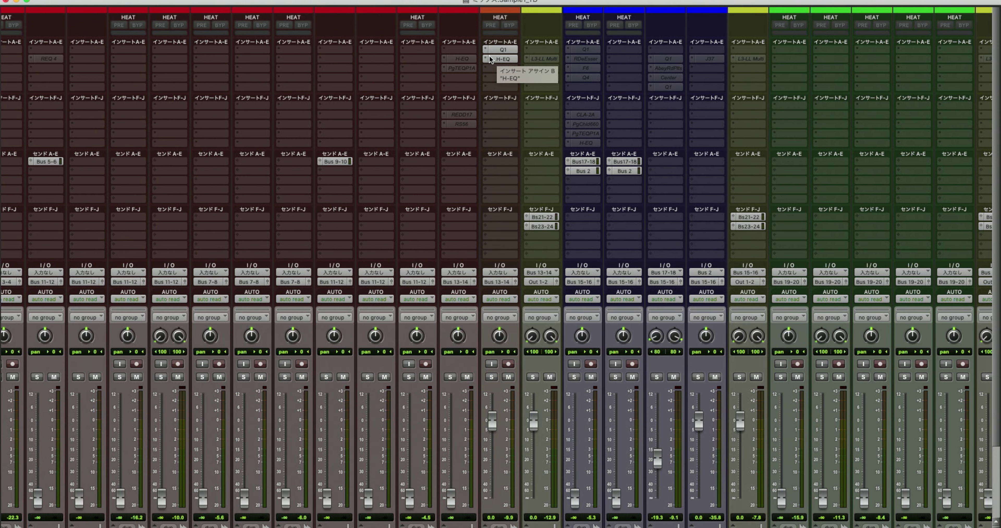
click(490, 58)
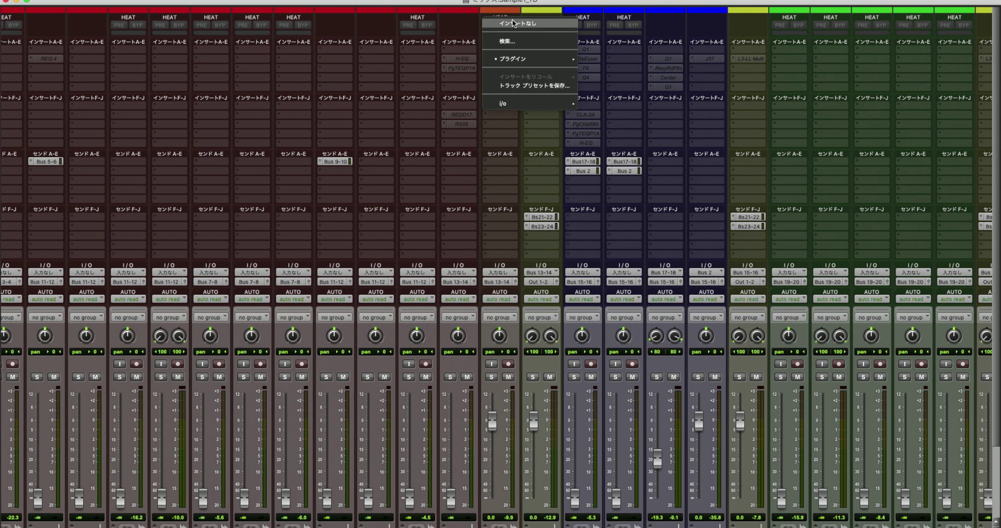
click(512, 24)
- Replace Q1 with the Q2 (mono) EQ in the EBa channel's first insert slot and reposition its window
click(488, 51)
mouse_move(552, 49)
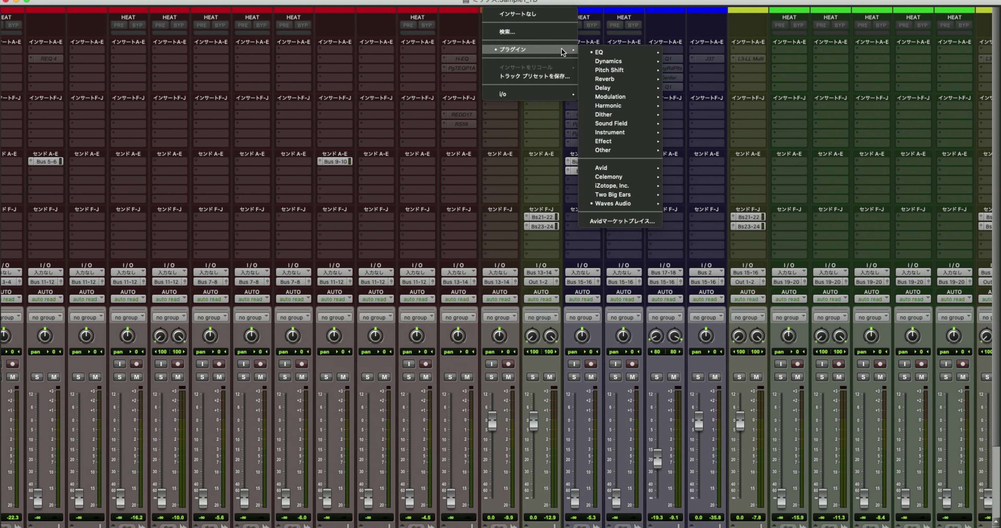
mouse_move(617, 53)
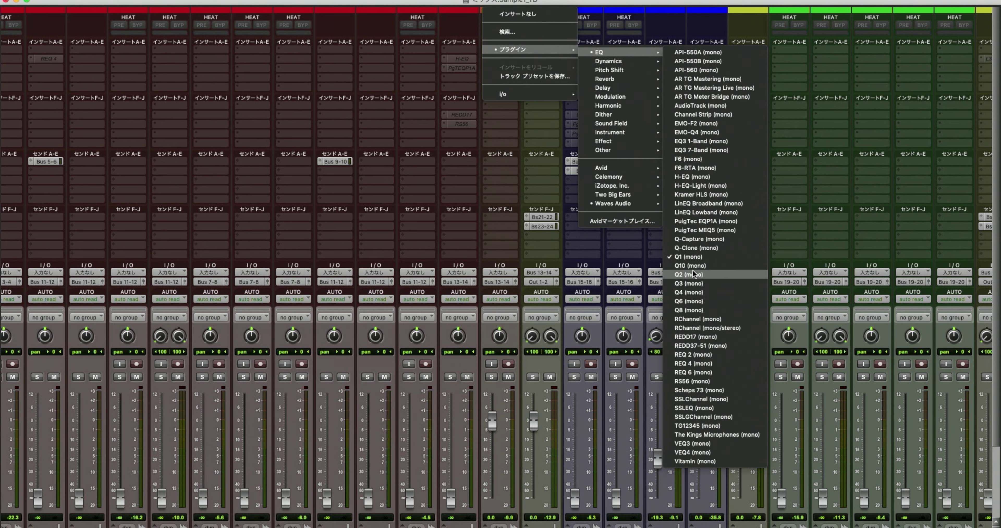
click(688, 257)
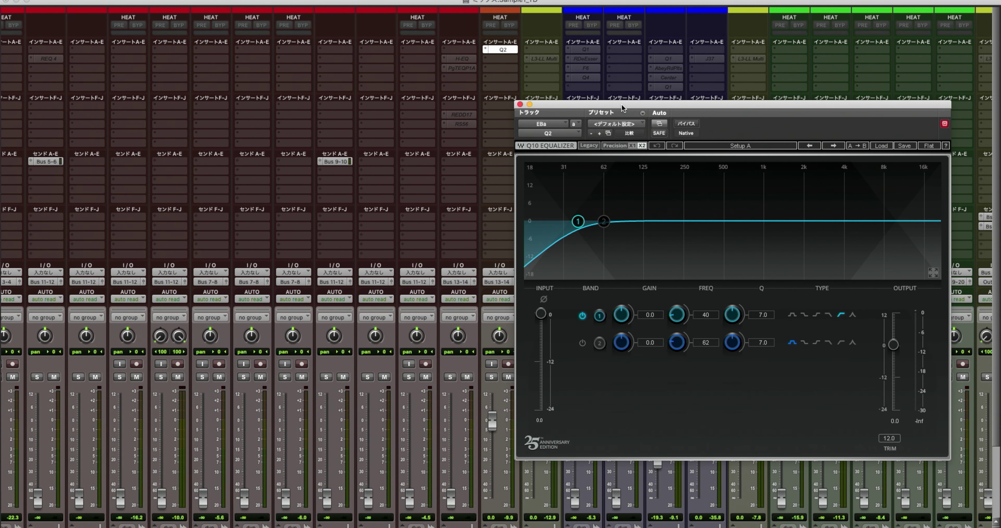
drag(621, 104, 574, 110)
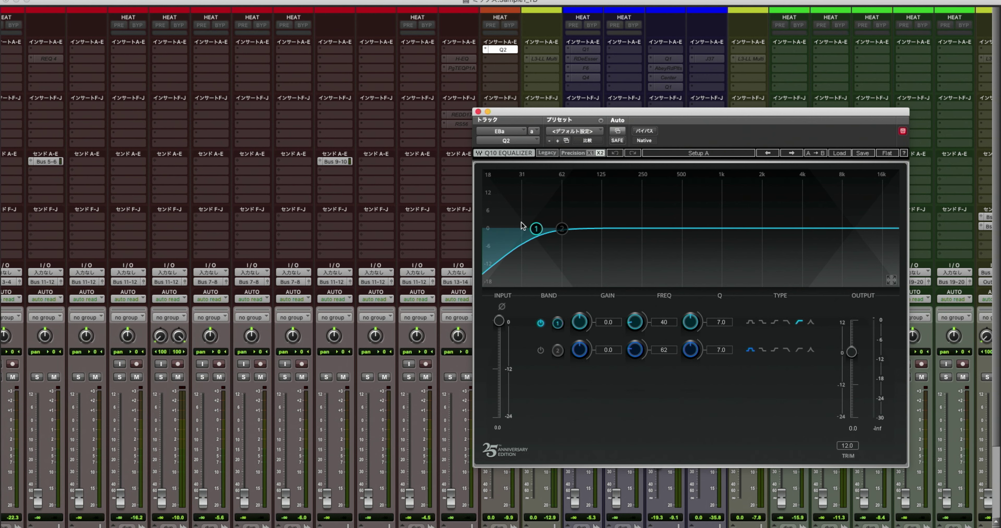
- Enable band 2 of Q2, make it a low-pass filter, and set its frequency to about 3718 Hz
click(540, 350)
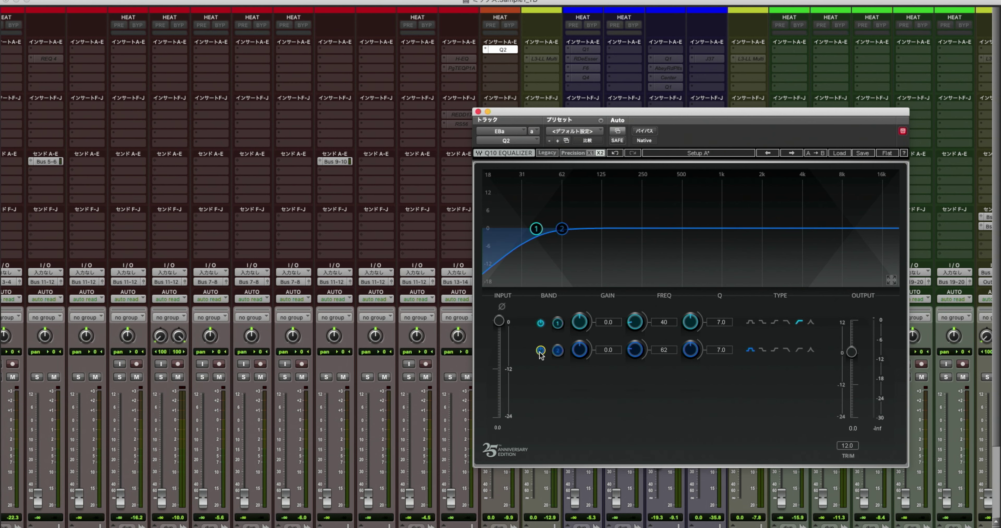
click(786, 351)
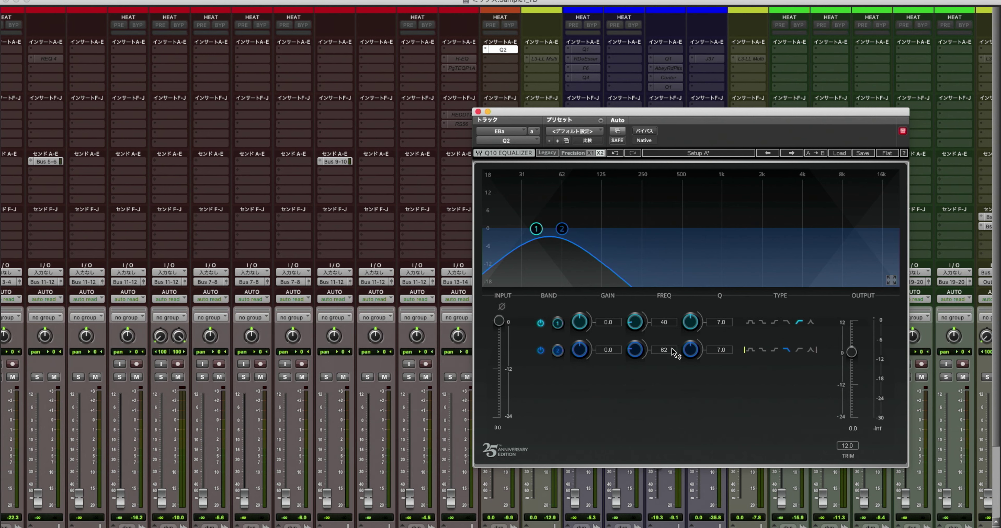
drag(561, 229, 801, 228)
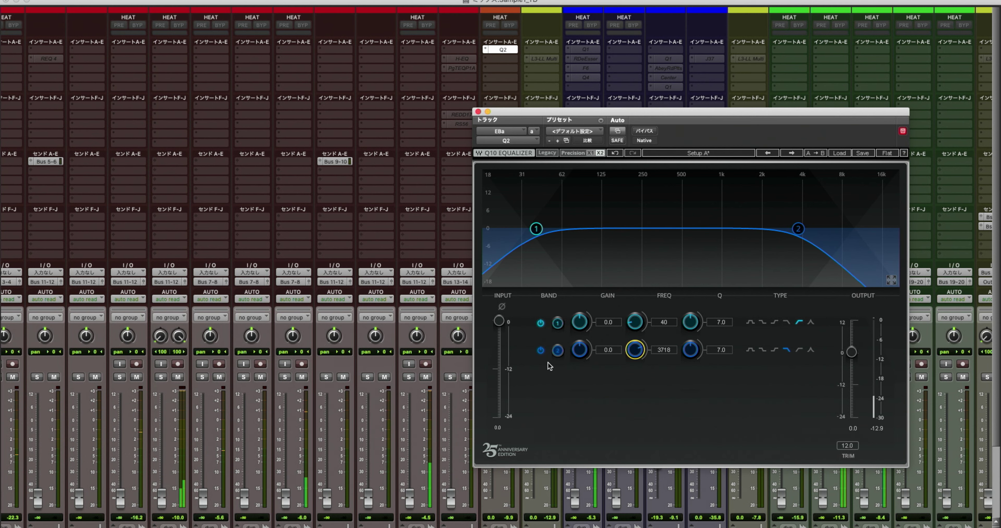
- Compare the bass during playback with Q2's low-pass band off and on, leave it on, and close the plug-in window
click(541, 350)
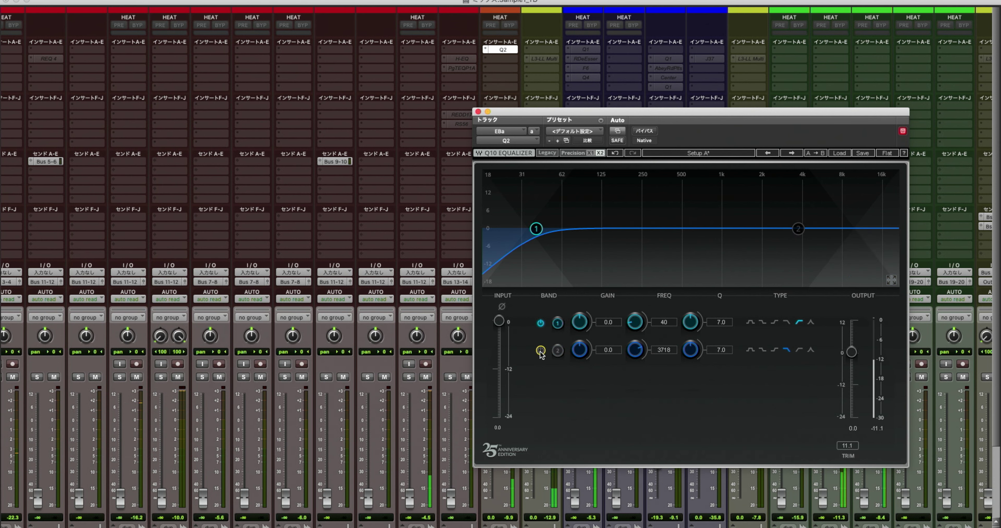
click(540, 350)
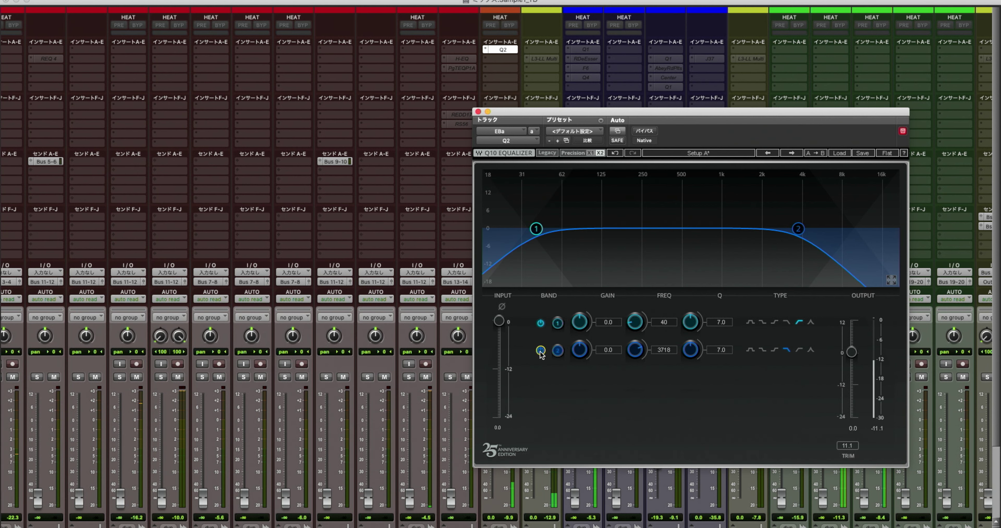
click(540, 350)
click(541, 350)
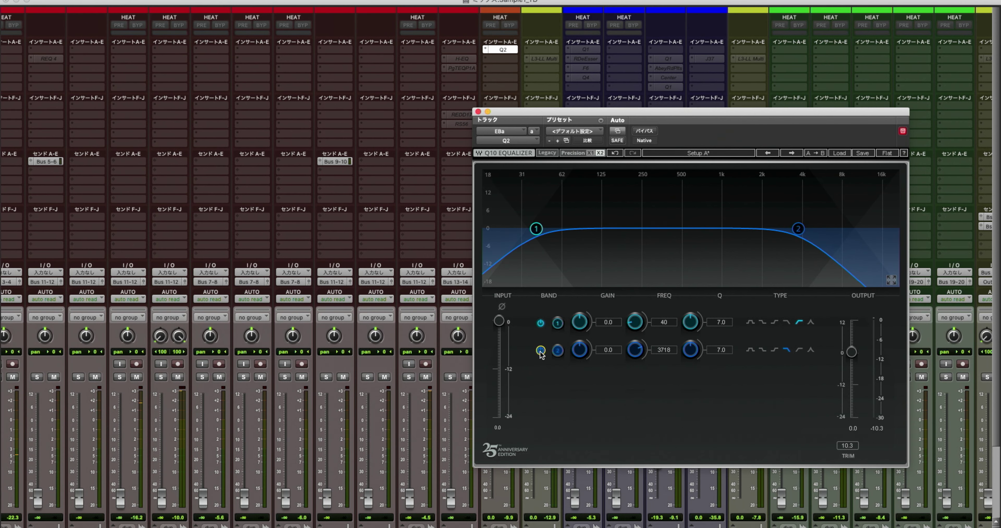
drag(577, 116, 483, 82)
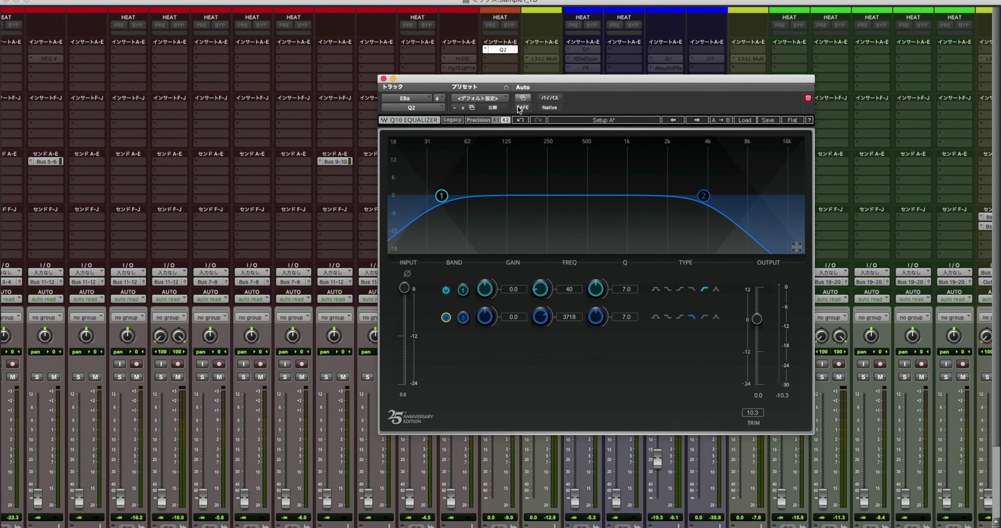
click(383, 78)
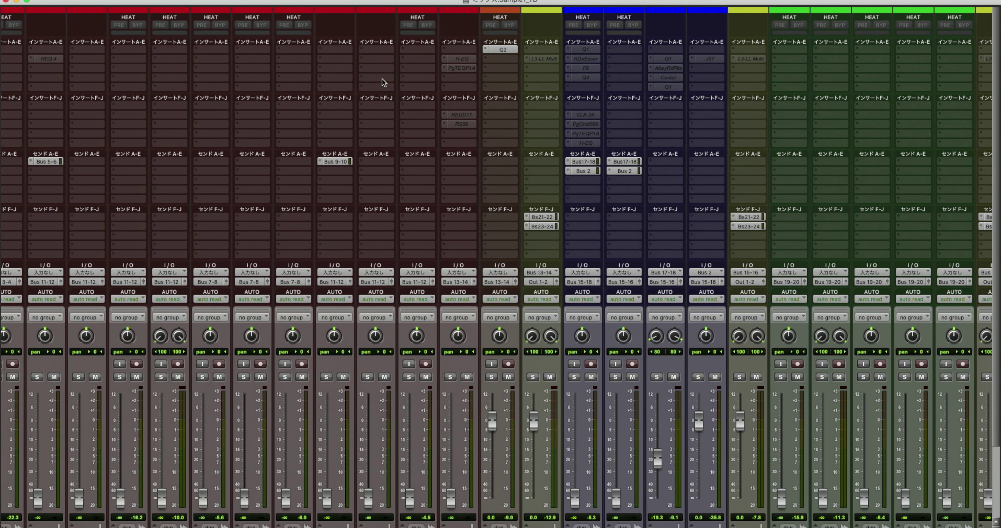
- Insert the Waves RBass (mono) plug-in in the EBa channel's second insert slot and move its window clear of the inserts
click(490, 57)
mouse_move(549, 58)
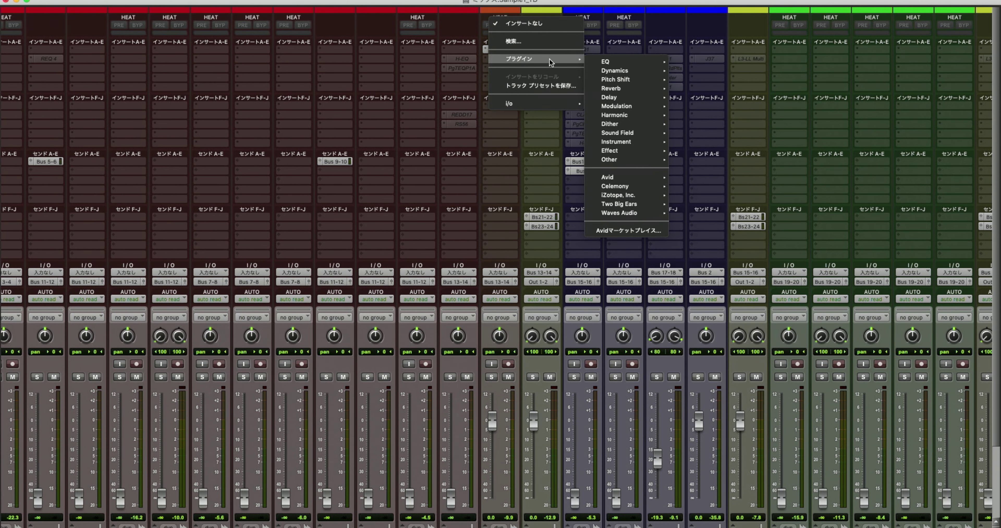
mouse_move(629, 120)
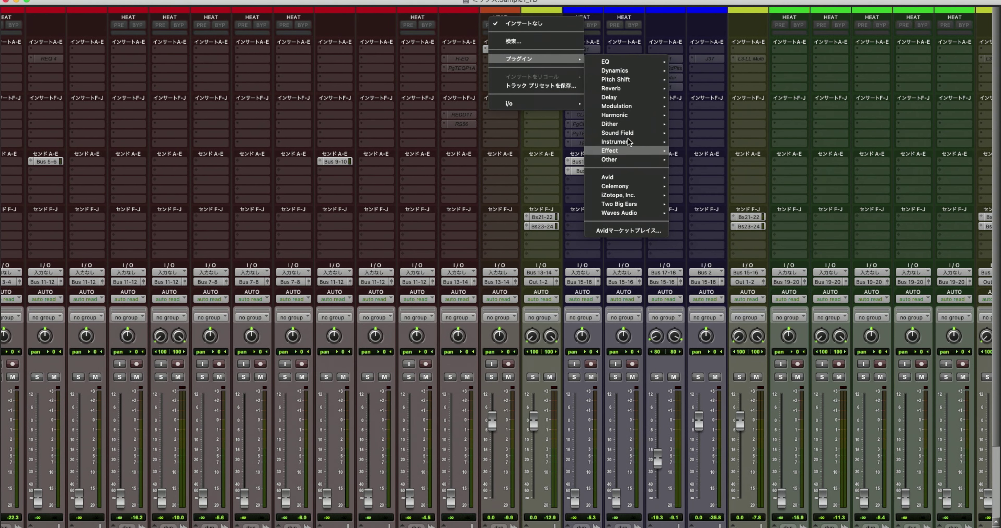
mouse_move(629, 213)
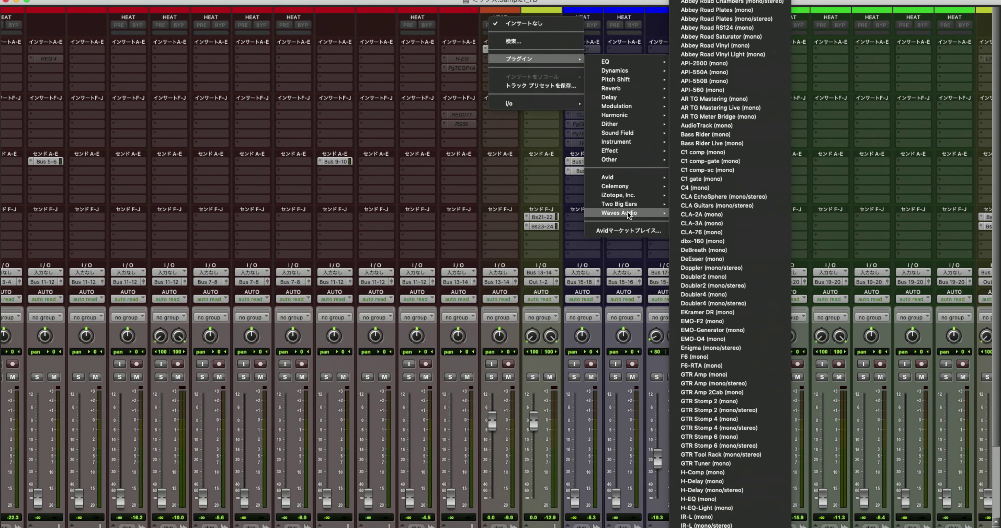
scroll(730, 285, down, 10)
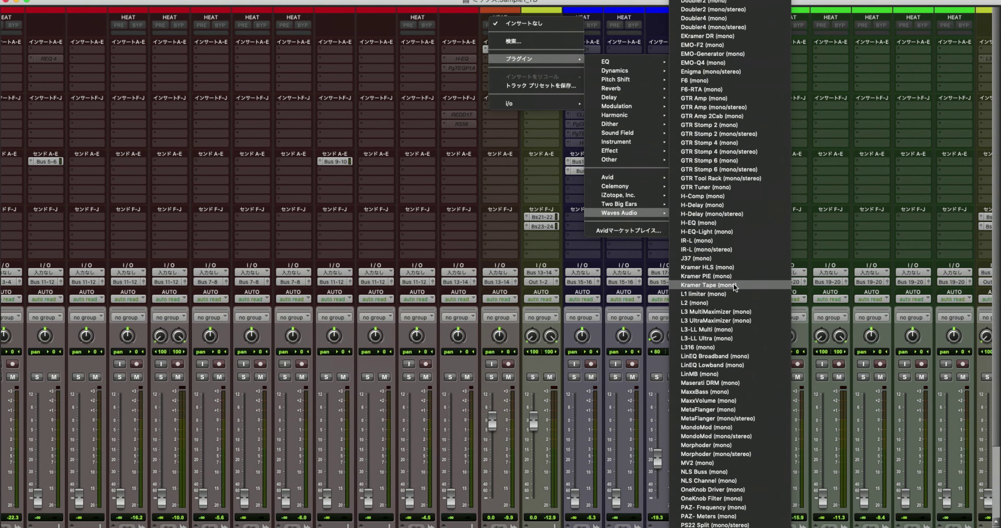
scroll(733, 287, down, 5)
scroll(733, 286, down, 10)
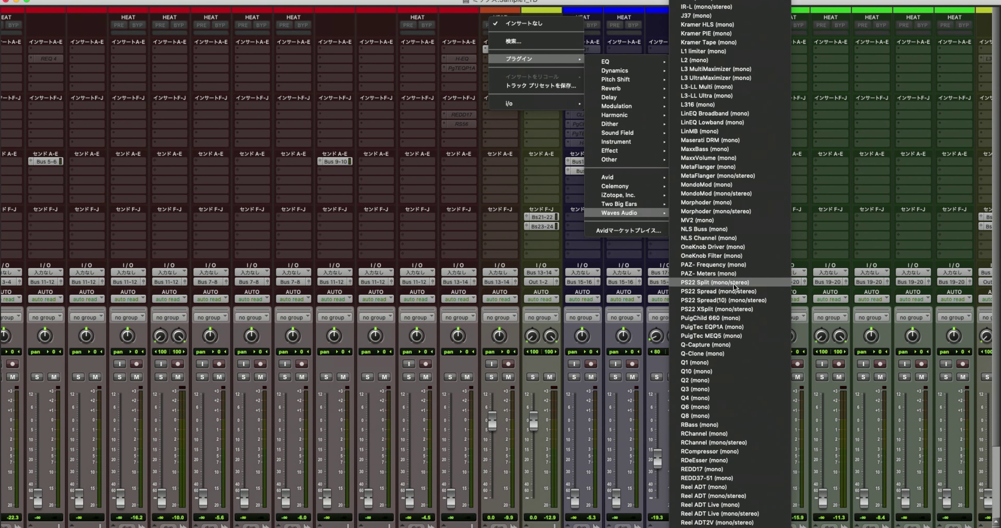
click(733, 257)
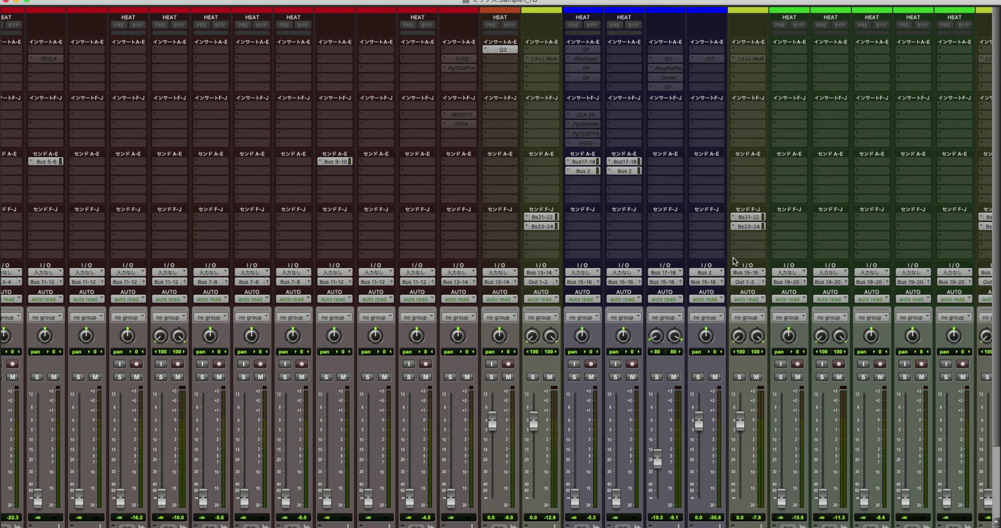
drag(480, 86, 730, 83)
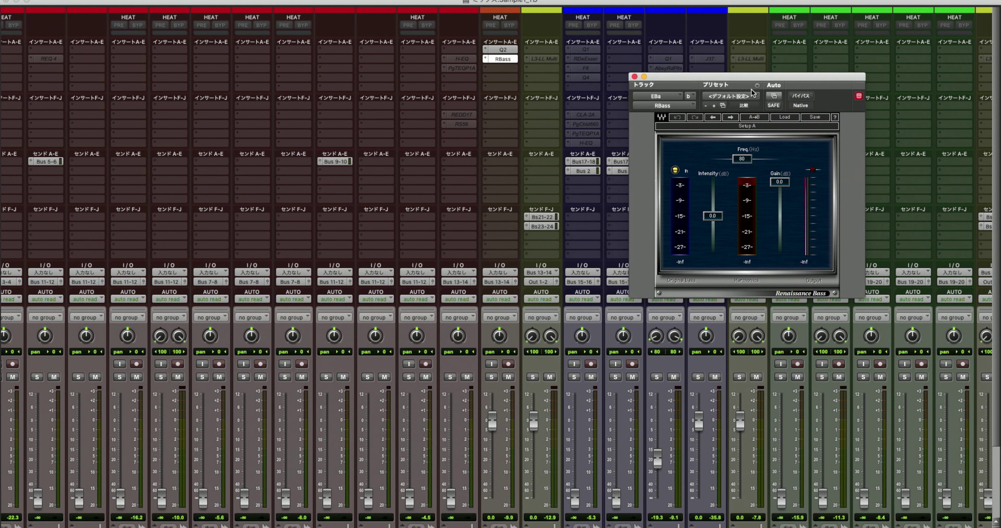
- Lower the RBass gain to -4.5 dB while comparing the playback level with the plug-in bypassed and active
click(797, 97)
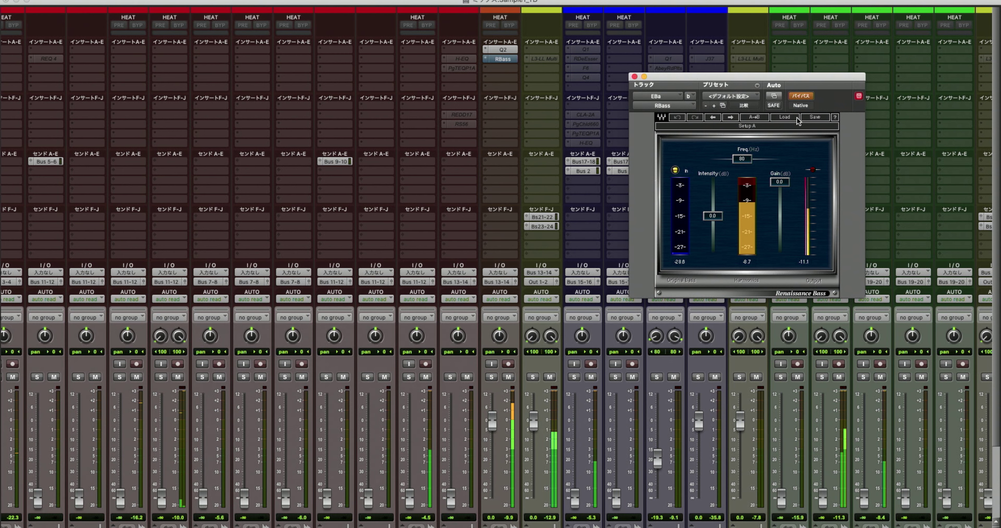
click(801, 97)
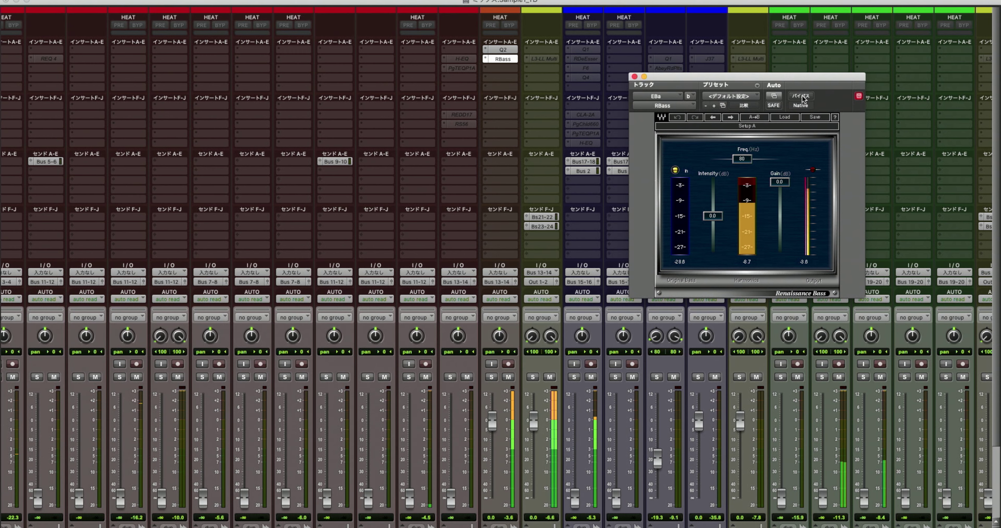
drag(779, 181, 779, 191)
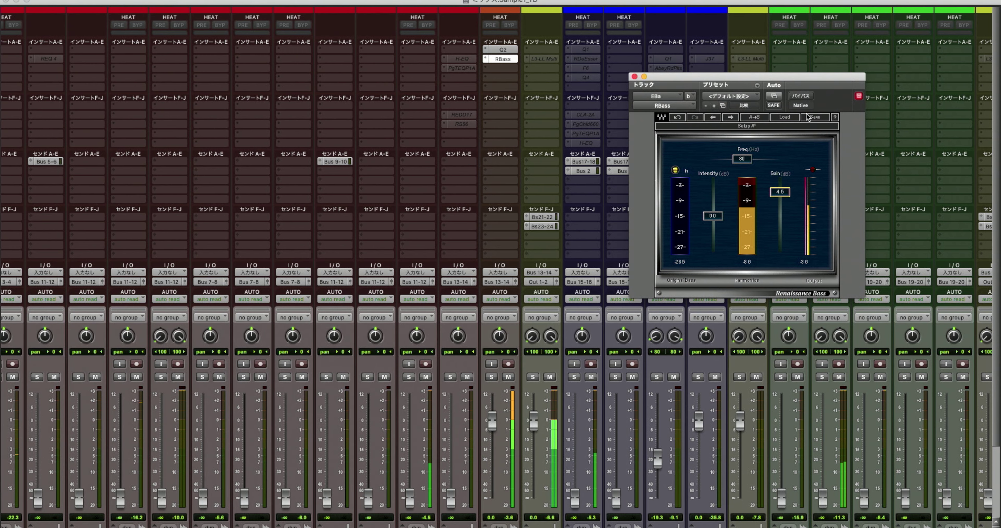
click(803, 97)
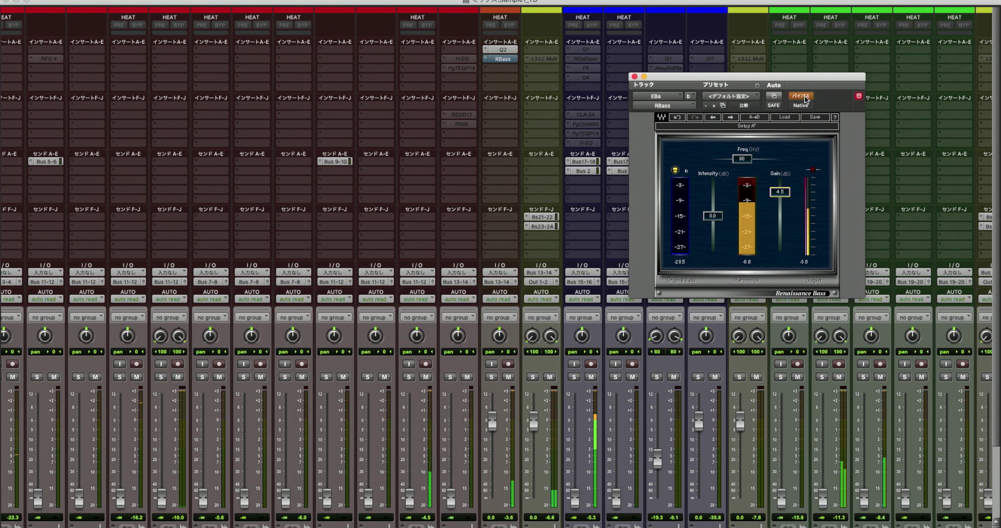
click(803, 97)
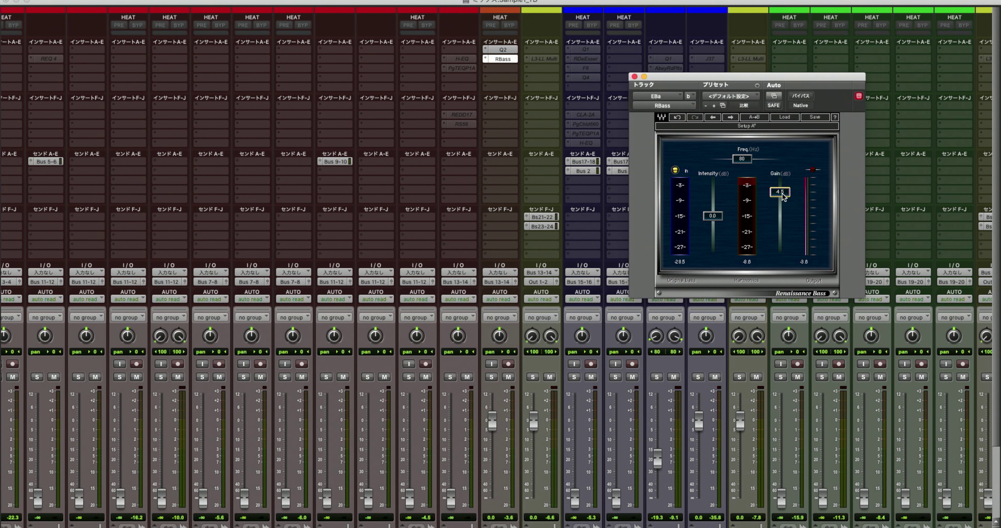
- Play the song to compare the bass with RBass bypassed and active, leave it active, and close its window
drag(723, 76, 704, 49)
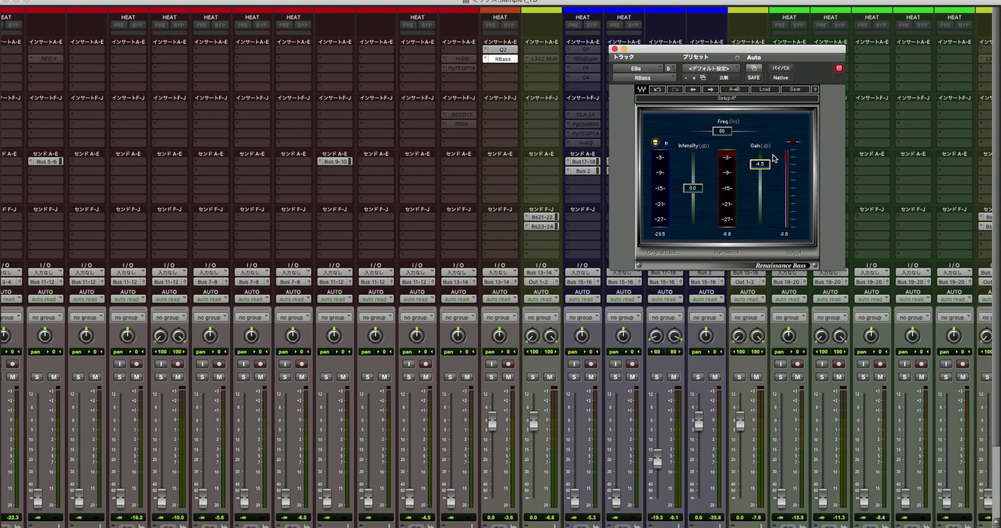
drag(750, 47, 759, 69)
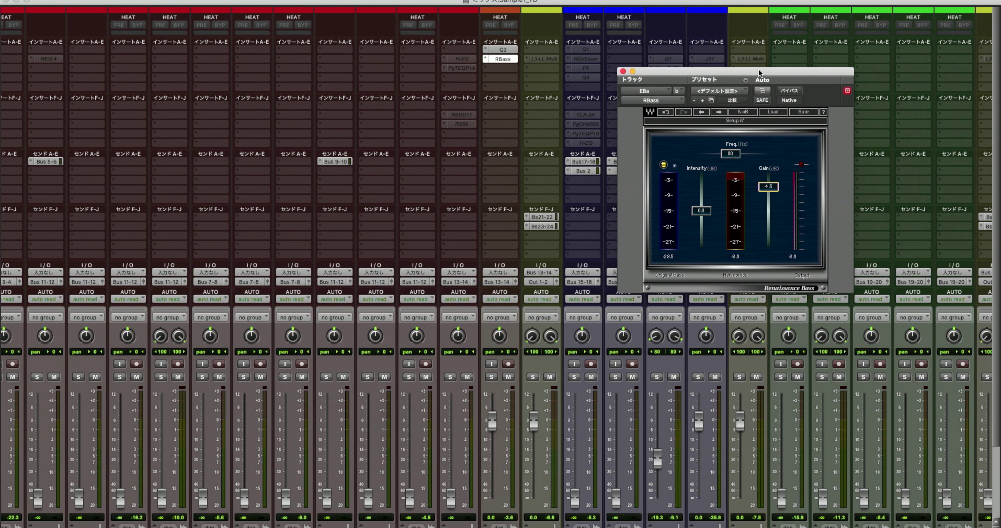
click(789, 92)
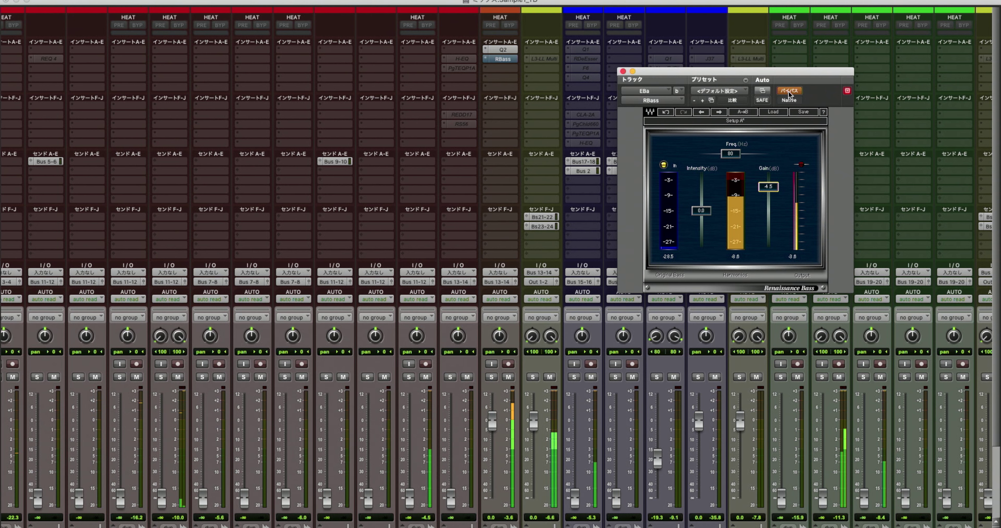
click(789, 91)
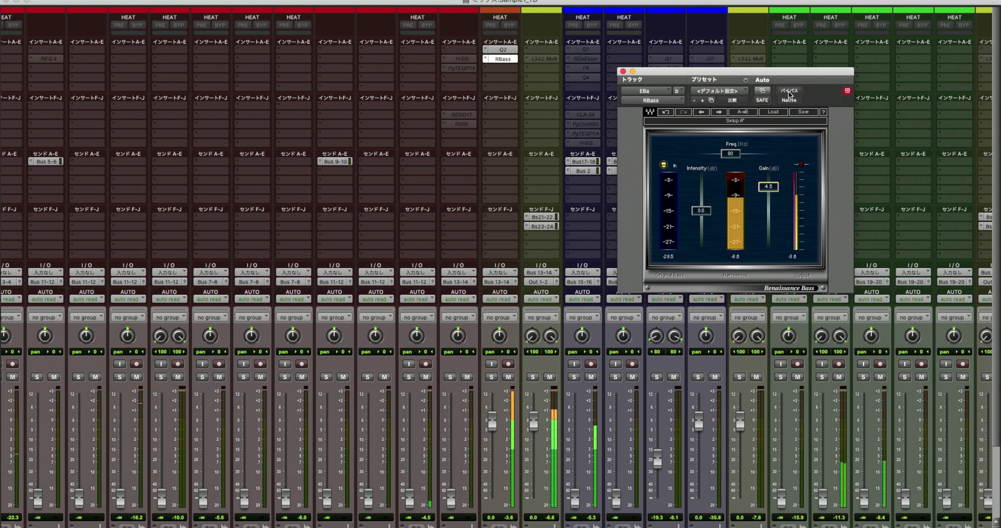
click(789, 92)
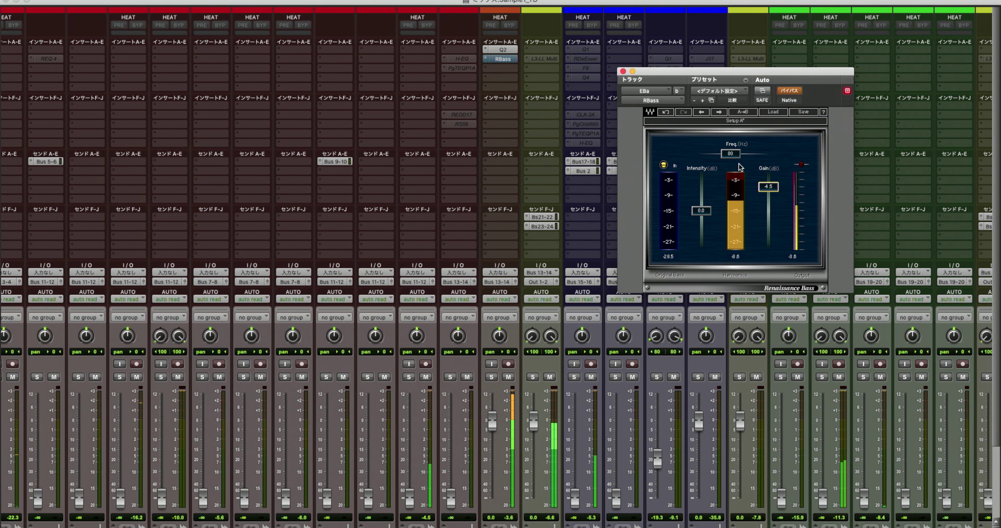
click(789, 92)
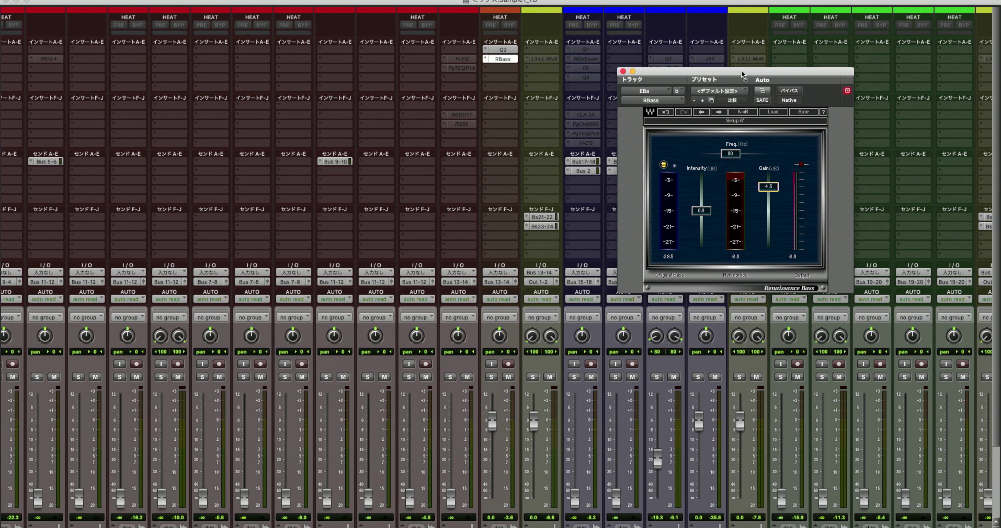
drag(741, 72, 754, 56)
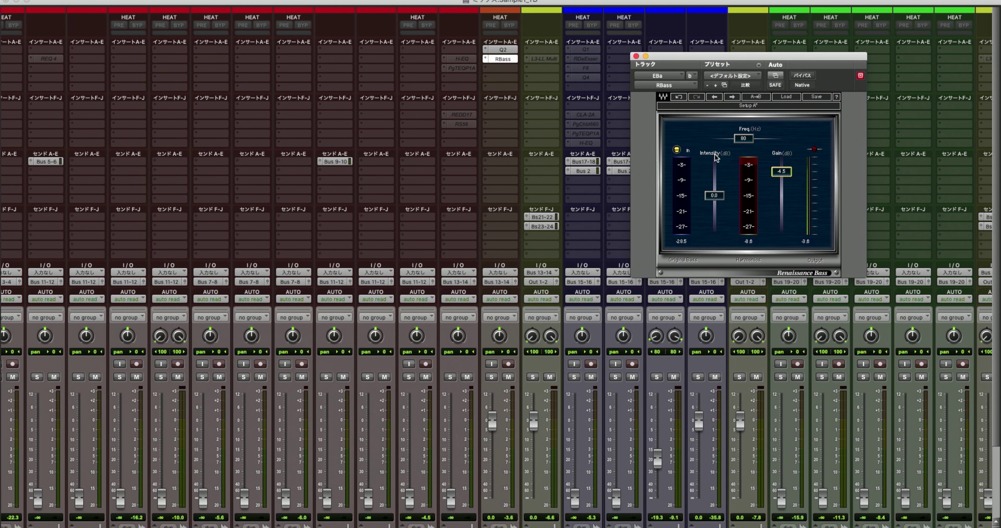
click(636, 57)
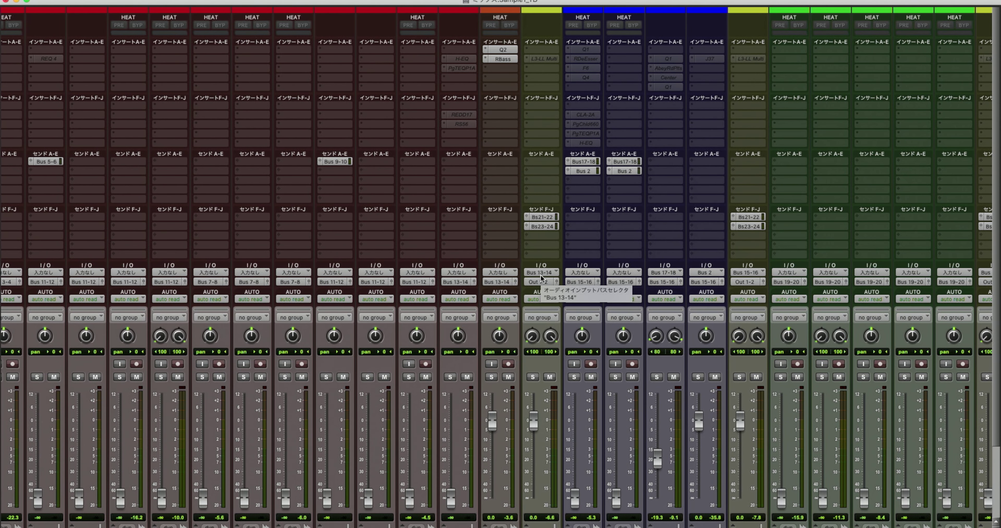
- Insert the PuigTec EQP1A (mono) in the EBa channel's third insert slot and move its window clear of the inserts
click(504, 68)
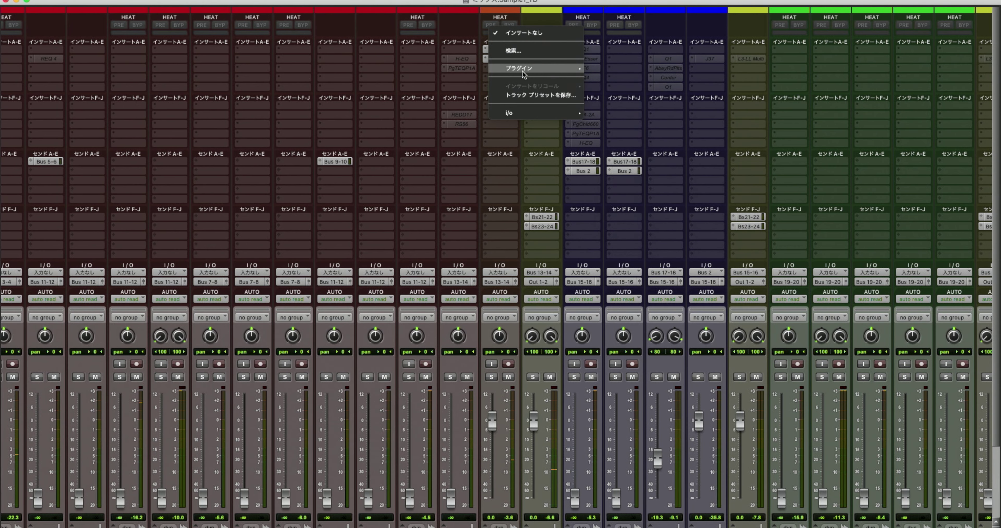
mouse_move(521, 70)
mouse_move(635, 70)
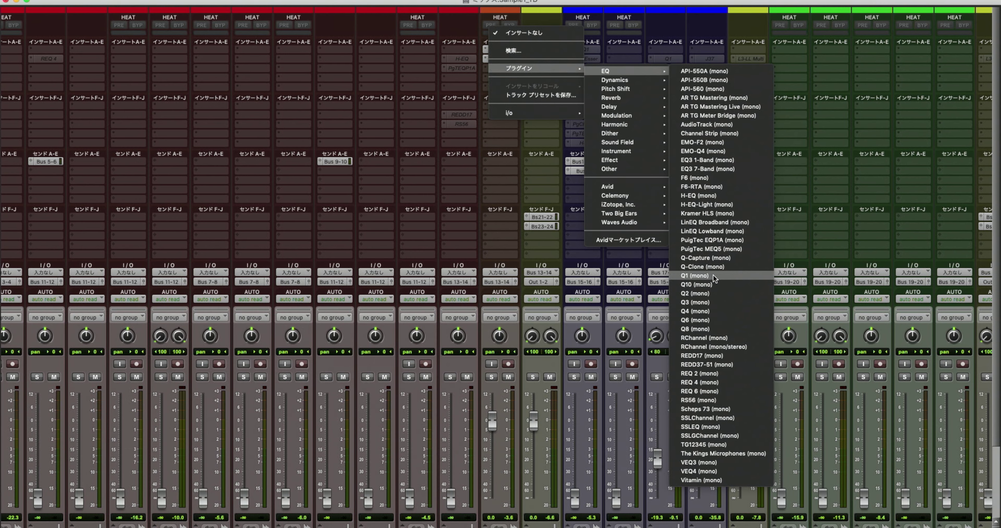
click(722, 240)
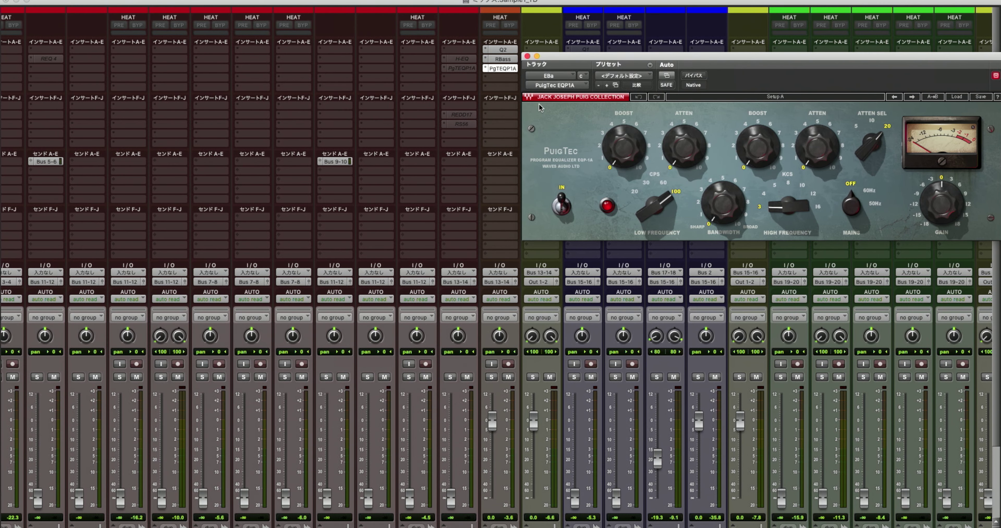
drag(586, 64, 365, 101)
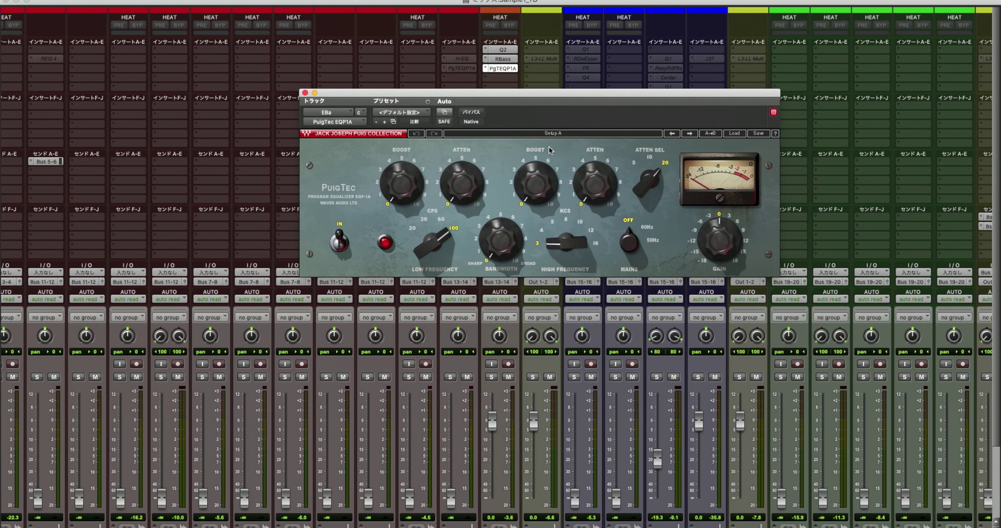
drag(556, 96, 560, 99)
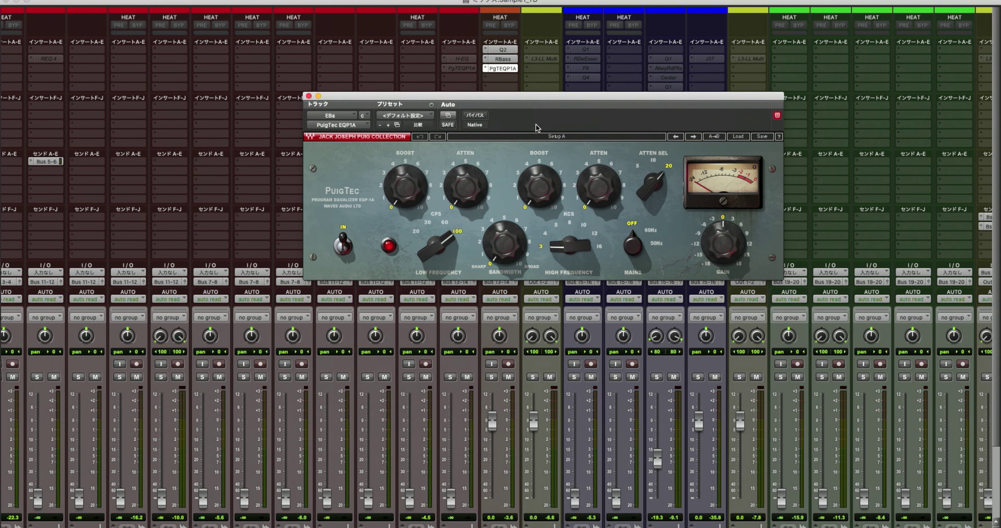
drag(519, 97, 538, 99)
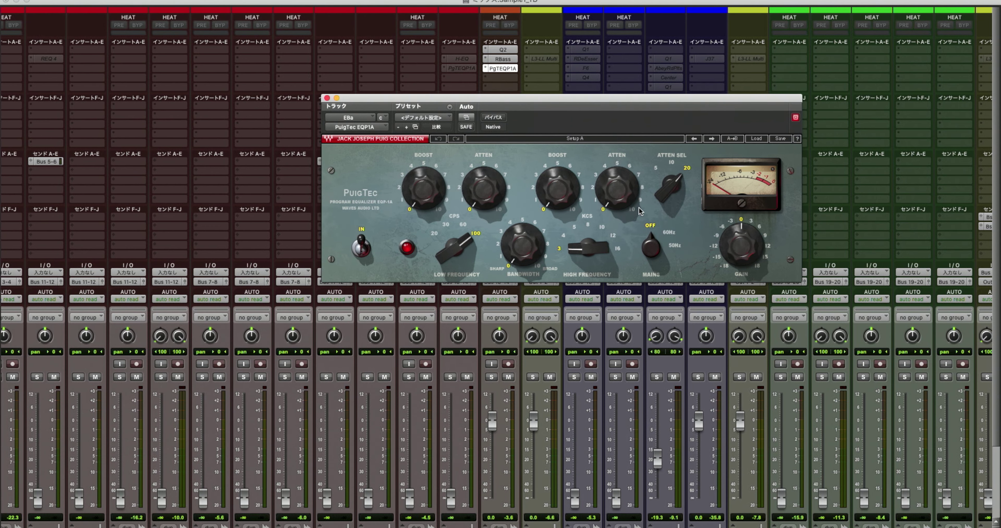
- Set the PuigTec's attenuation selector to 5 and its low-frequency boost to 8
click(654, 168)
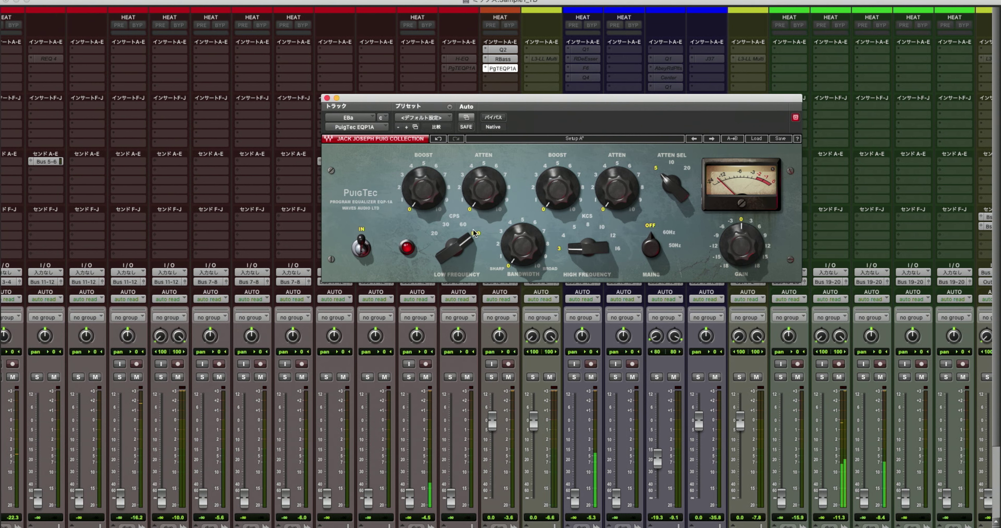
drag(415, 205, 415, 147)
drag(424, 188, 423, 178)
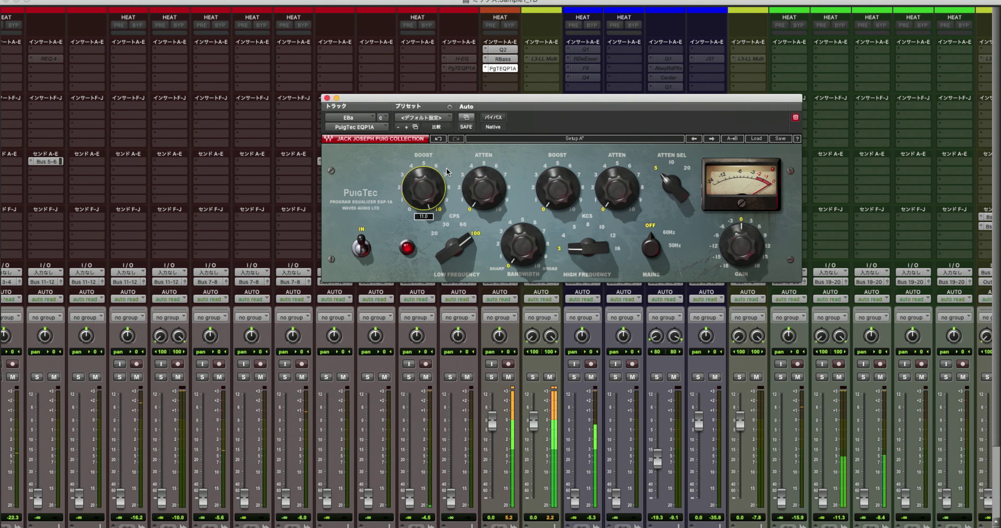
drag(439, 172, 449, 190)
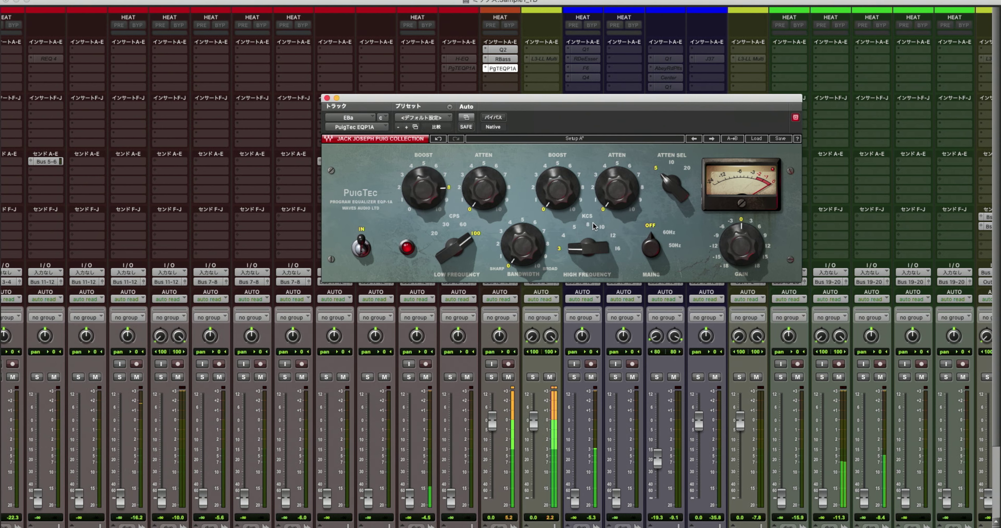
- Lower the PuigTec's output gain to about -9 dB during playback
drag(740, 244, 740, 271)
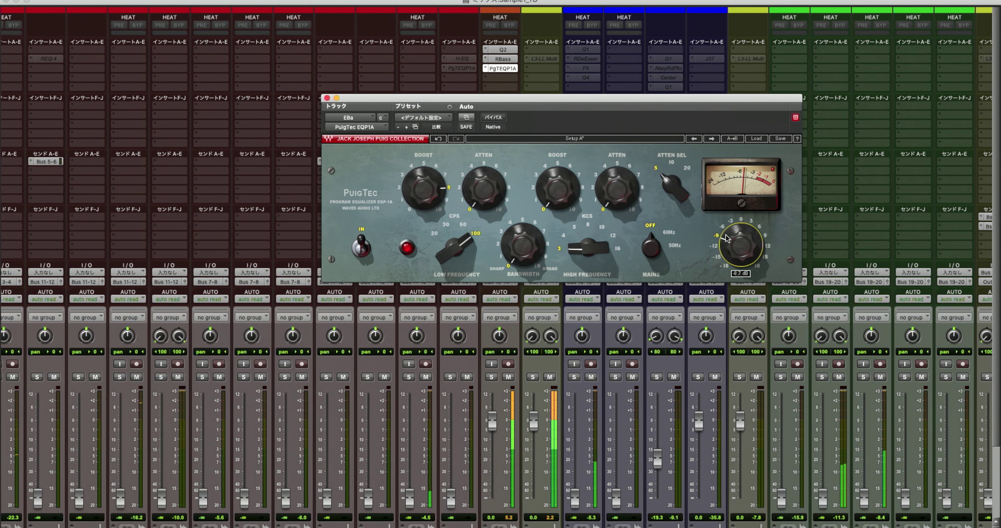
scroll(559, 385, down, 3)
scroll(559, 385, up, 3)
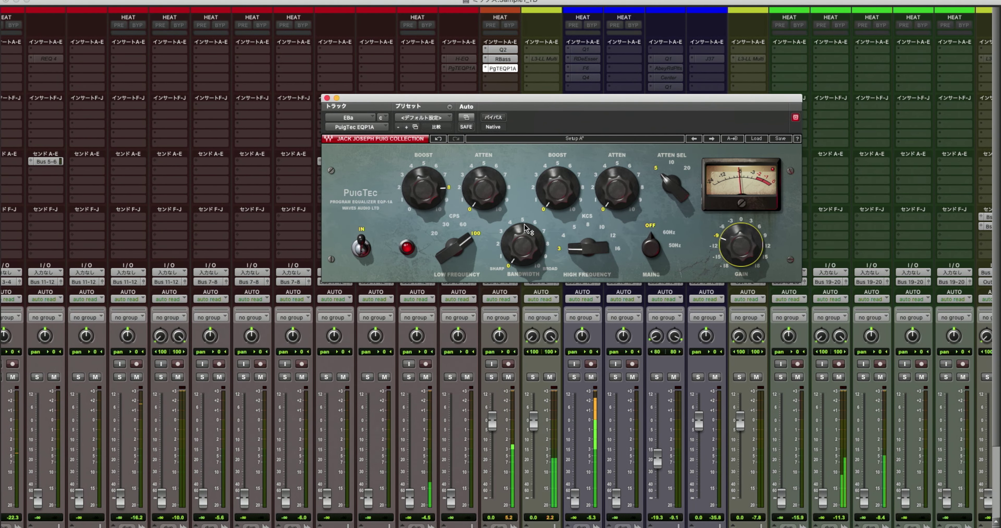
- Try several low-frequency attenuation amounts on the PuigTec during playback and settle on 8
drag(478, 207, 477, 202)
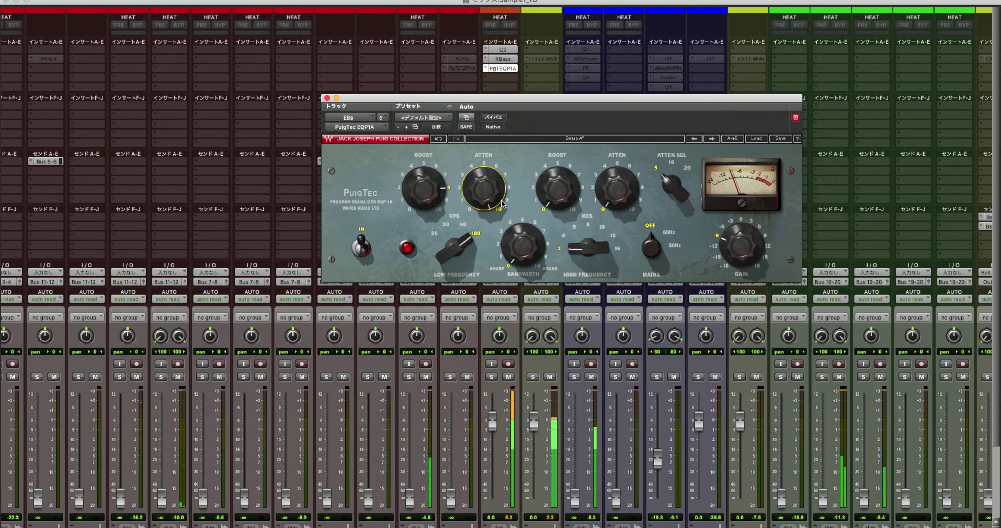
click(509, 189)
click(504, 176)
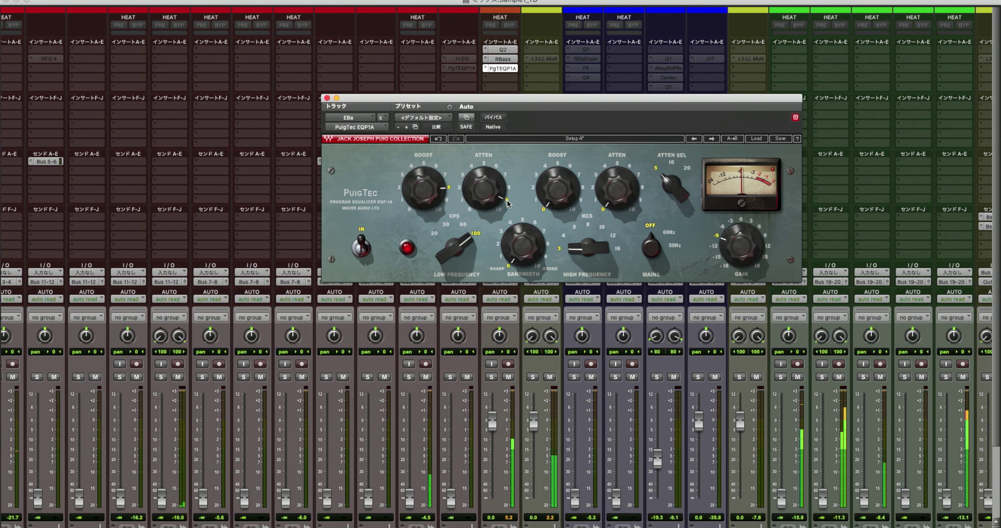
click(497, 167)
click(505, 175)
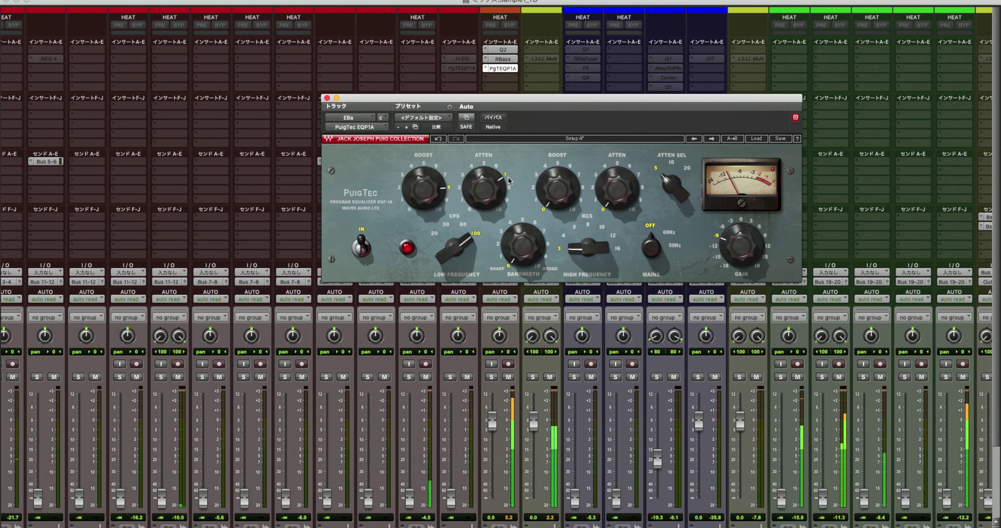
click(509, 189)
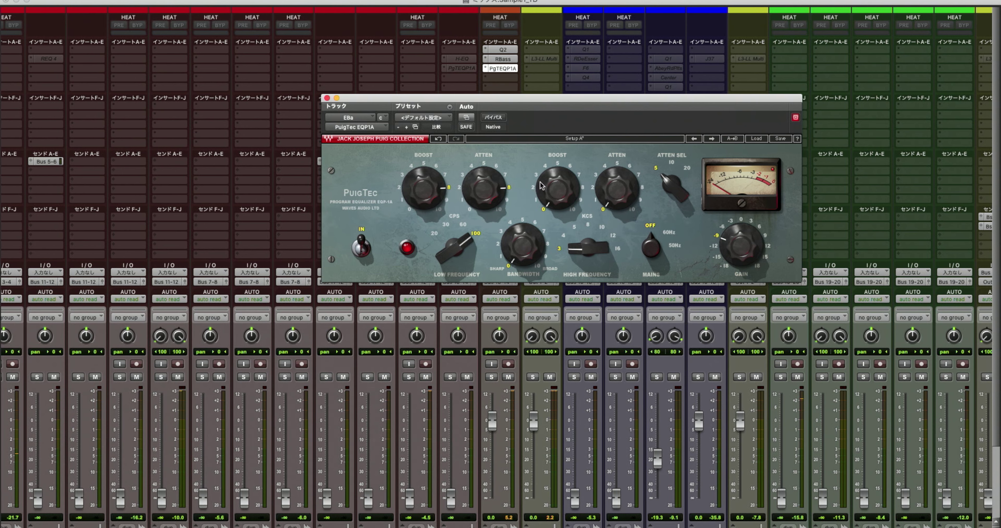
- Compare the bass with the PuigTec bypassed and active, fine-tune its gain, leave it active, and close its window
click(493, 118)
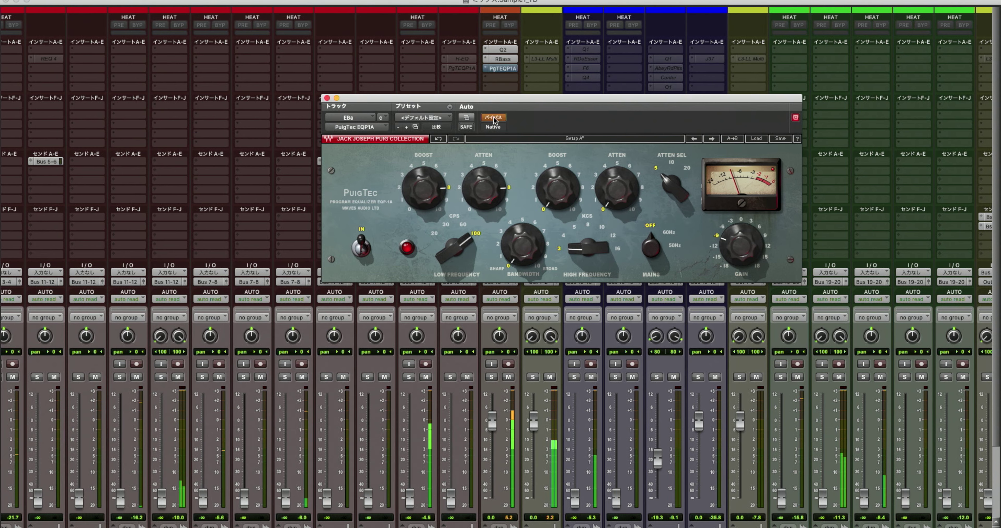
click(494, 117)
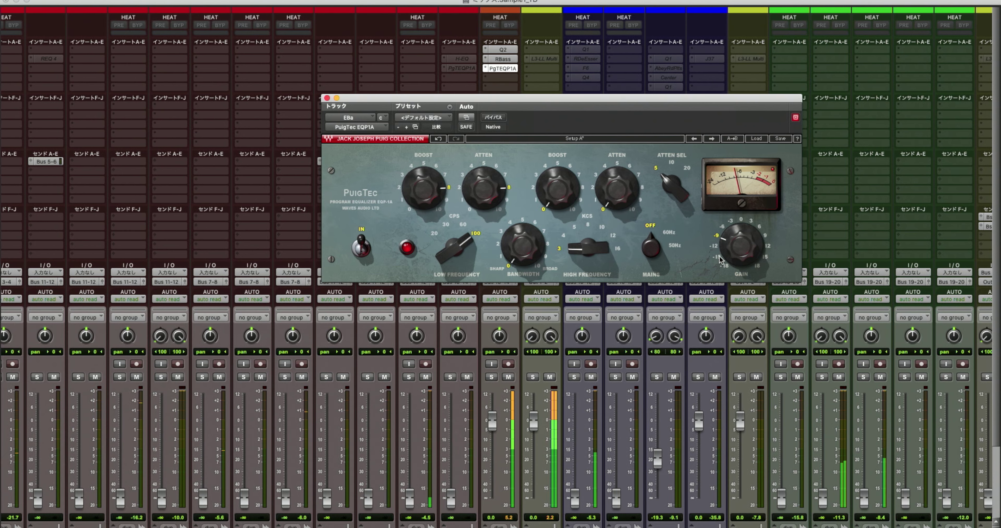
drag(718, 259, 719, 265)
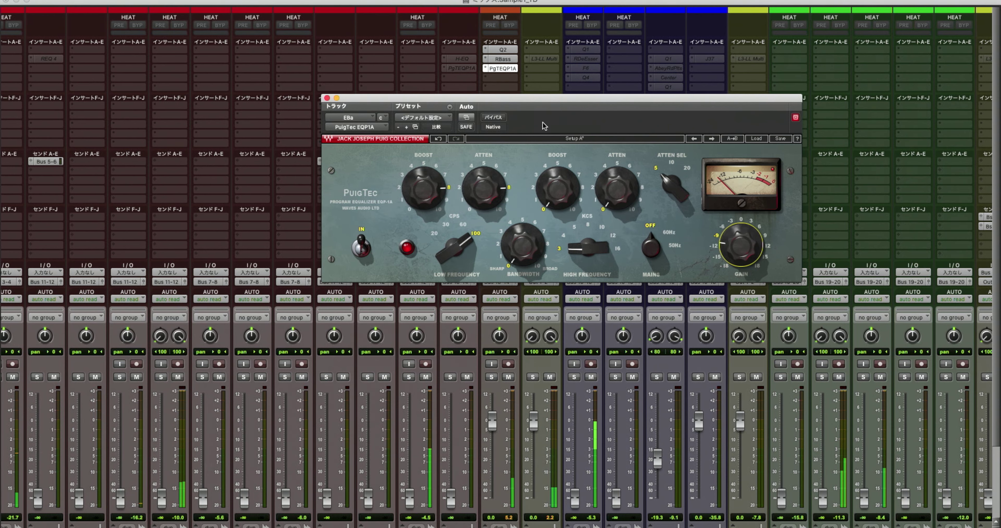
click(493, 118)
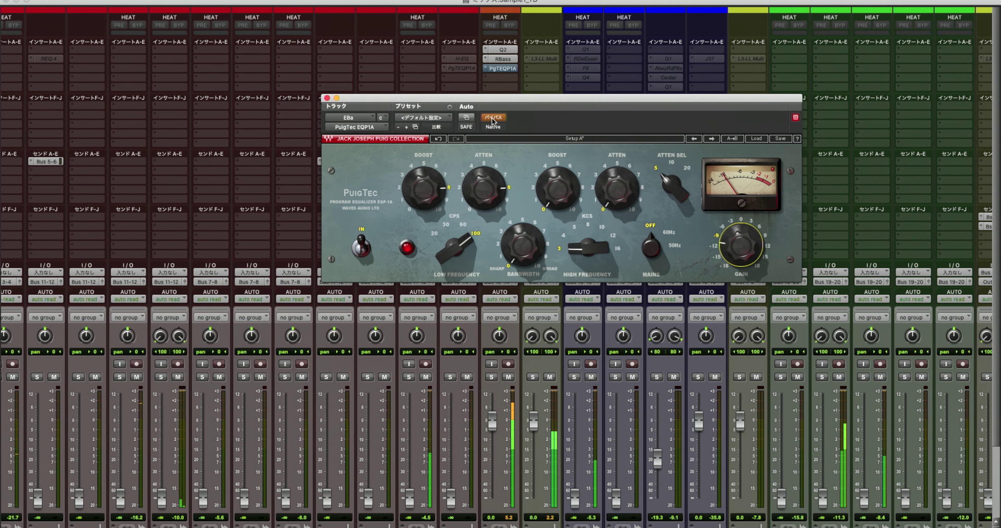
click(493, 118)
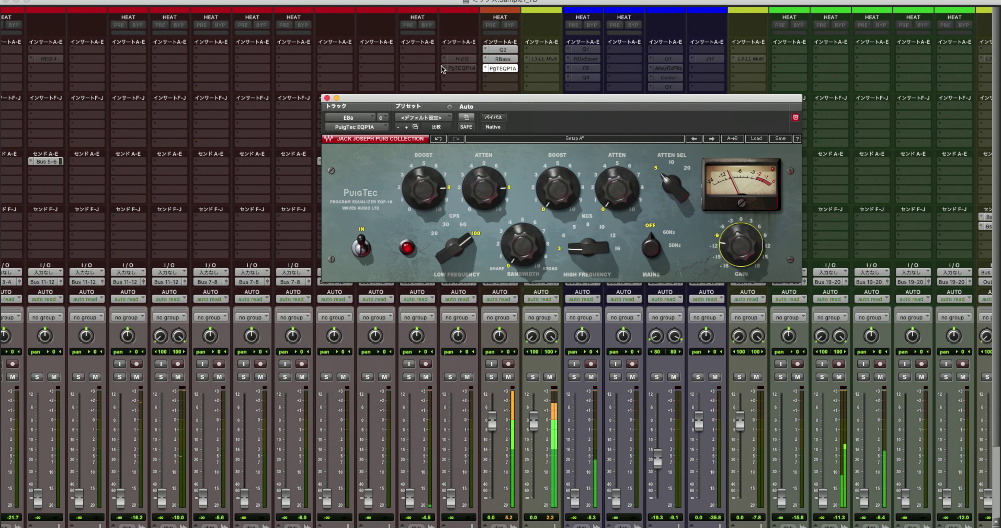
click(327, 98)
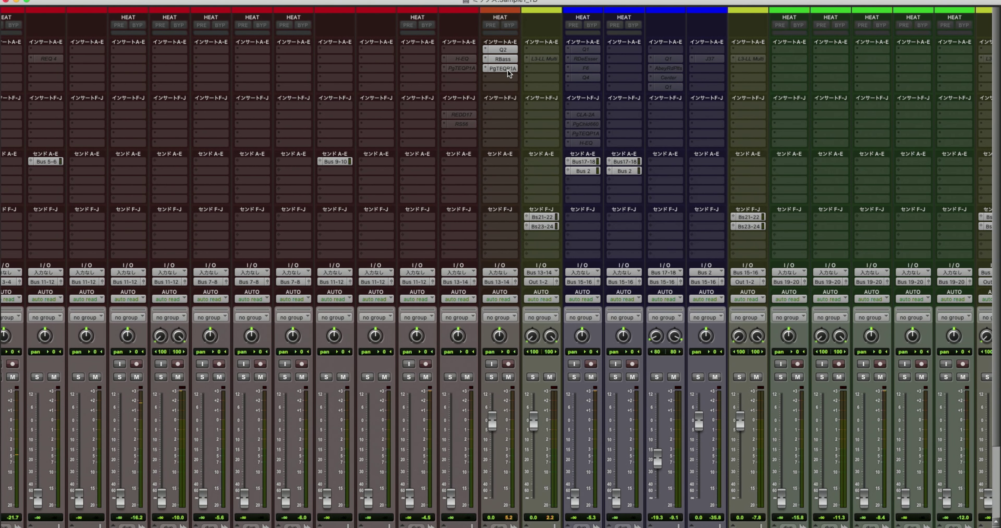
- Reopen the EBa channel's PuigTec EQP1A to review its settings and move the window below the insert slots
click(507, 70)
drag(471, 98, 472, 58)
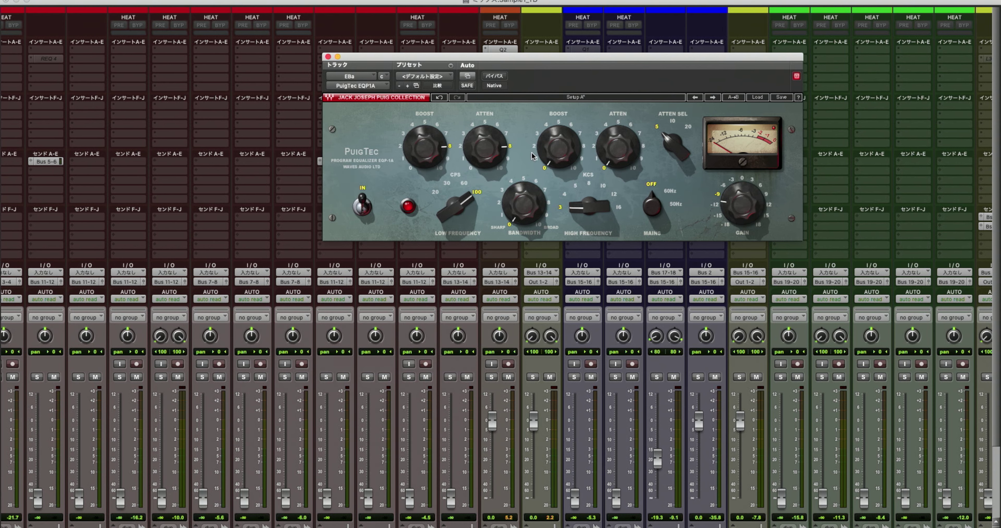
drag(494, 57, 498, 103)
- Insert EQ3 1-Band (mono) in the EBa channel's fourth slot, replace it with EQ3 7-Band (mono), and move its window clear of the inserts
click(499, 75)
mouse_move(499, 75)
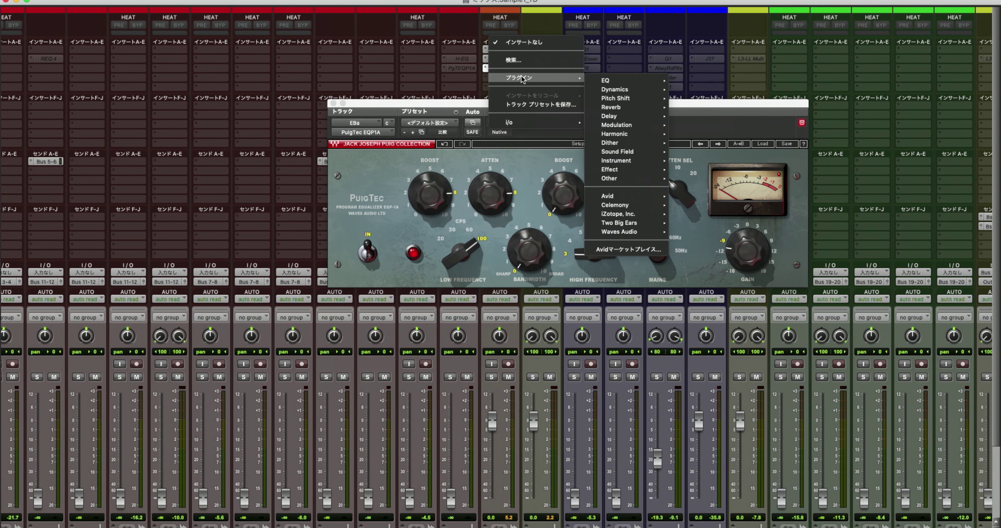
mouse_move(630, 81)
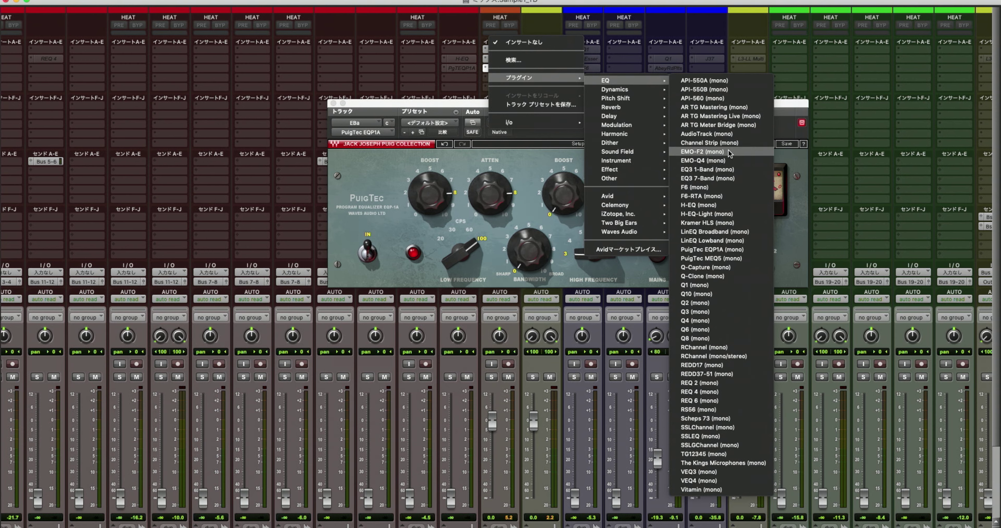
click(722, 171)
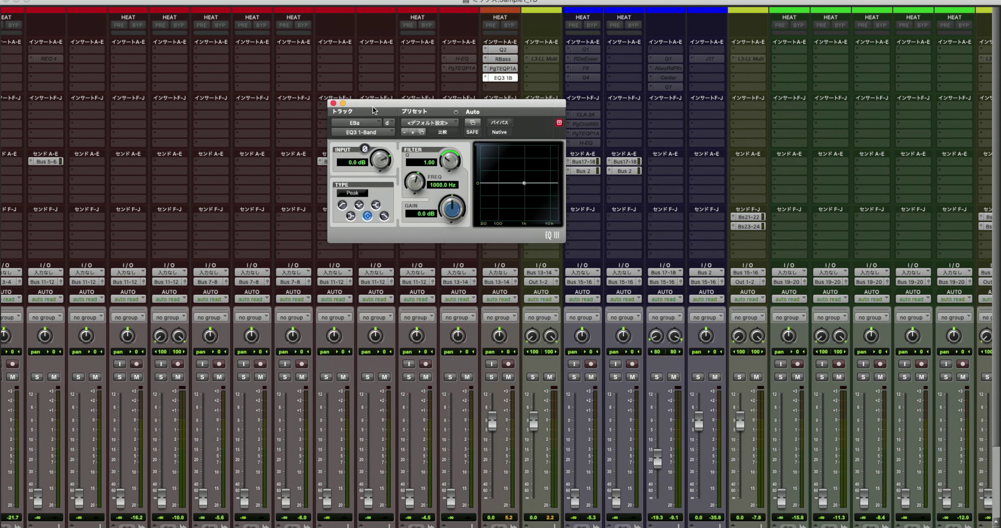
click(333, 103)
click(504, 77)
click(485, 78)
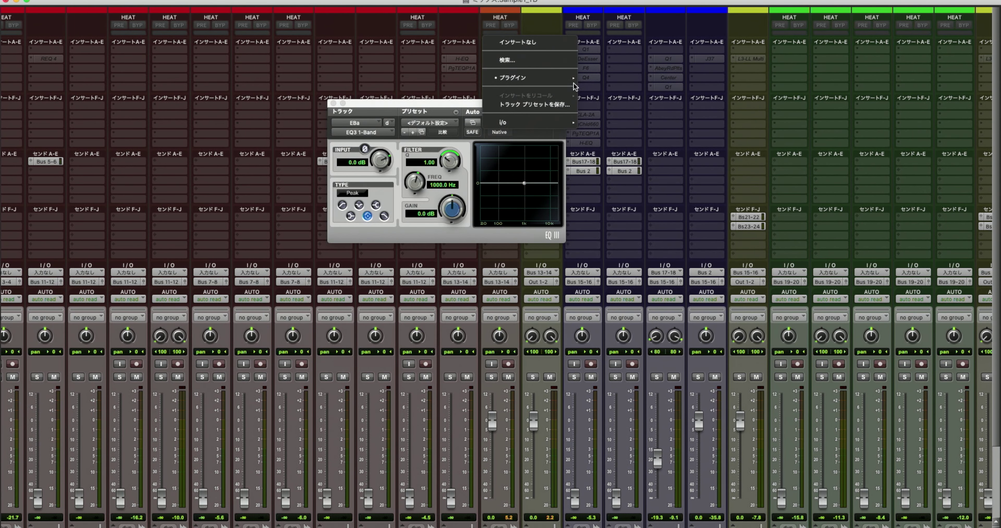
mouse_move(573, 78)
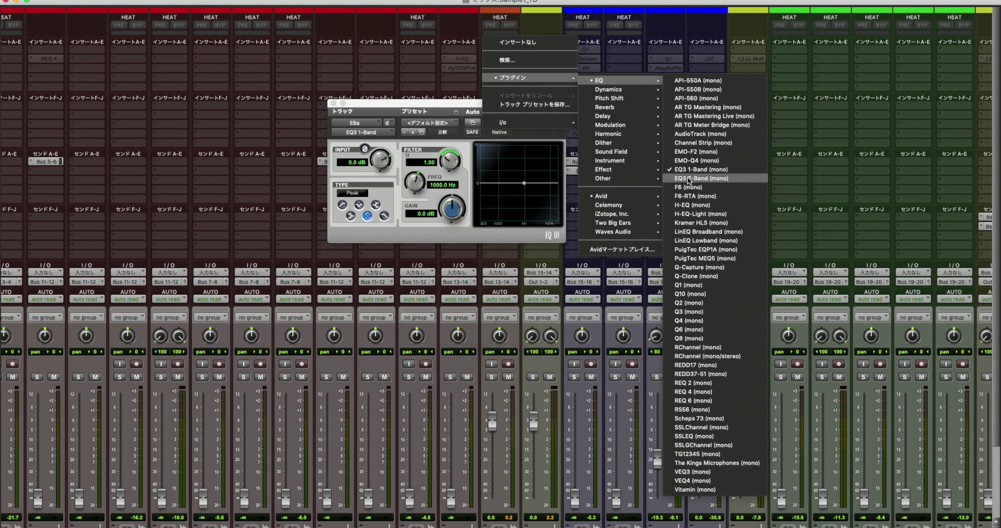
click(687, 177)
drag(536, 111, 600, 101)
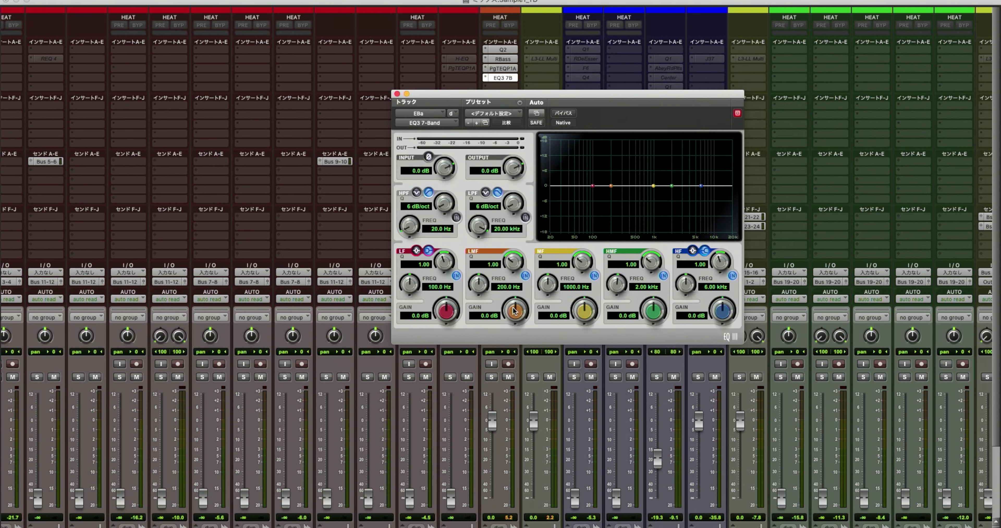
- Illustrate a boost-and-cut curve in EQ3 7-Band with LMF at +5.2 dB, 200 Hz and MF at -4.1 dB, 305.7 Hz
mouse_move(514, 310)
mouse_down()
mouse_move(513, 299)
mouse_move(512, 308)
mouse_up()
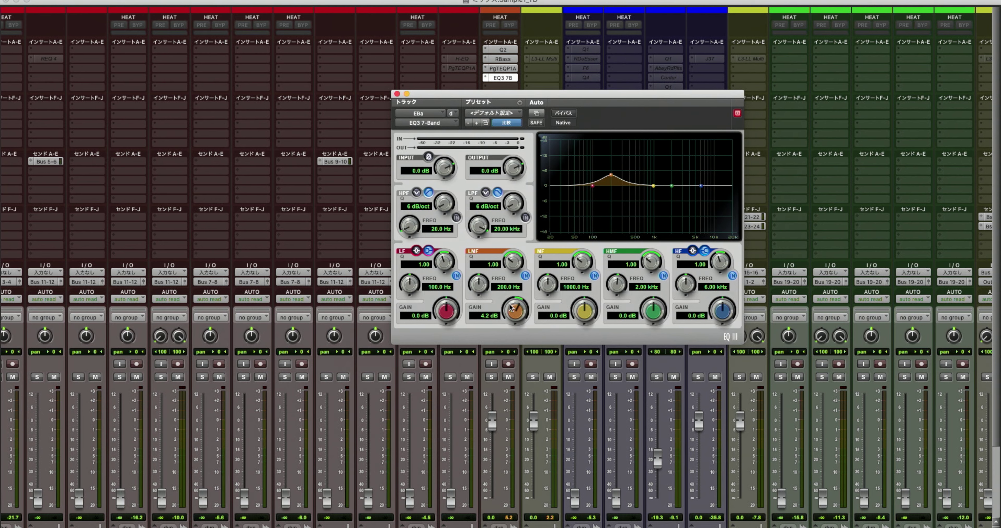
drag(509, 304, 510, 300)
drag(580, 307, 547, 315)
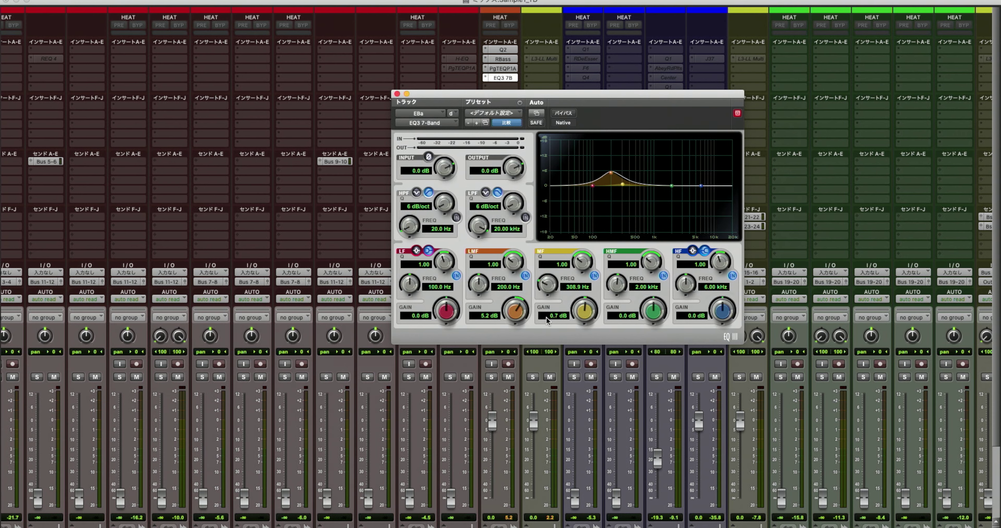
drag(584, 309, 582, 321)
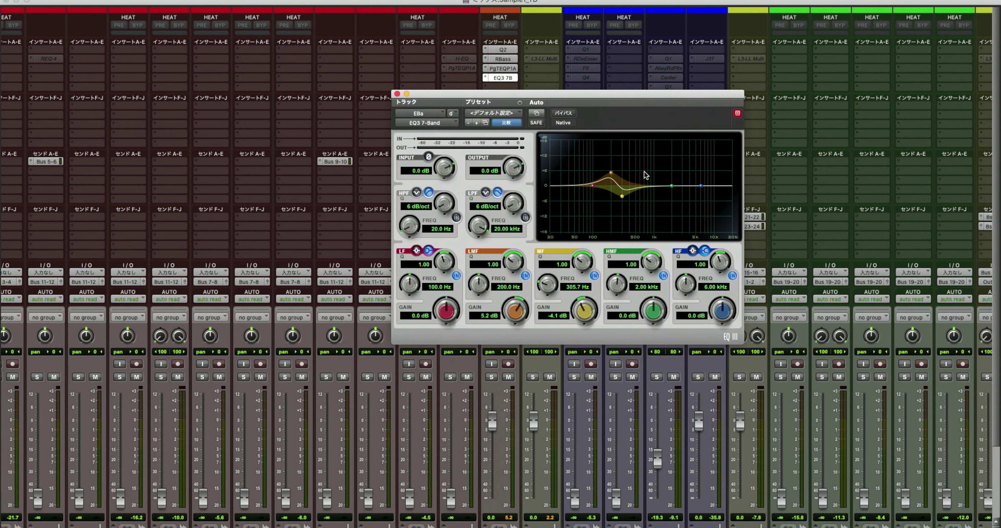
- Close the EQ3 window, briefly review the PuigTec EQP1A, and remove EQ3 7-Band from the EBa channel's fourth insert slot
click(397, 94)
click(500, 69)
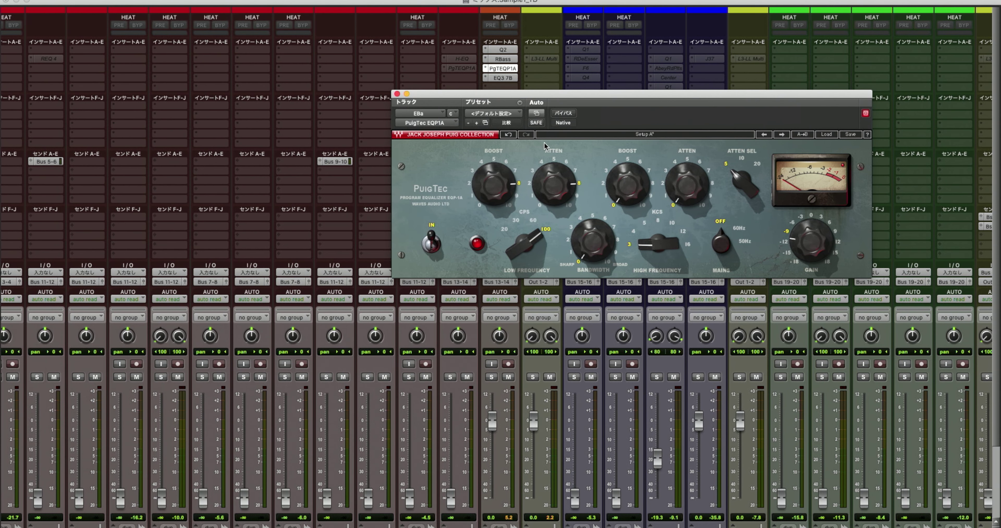
click(397, 94)
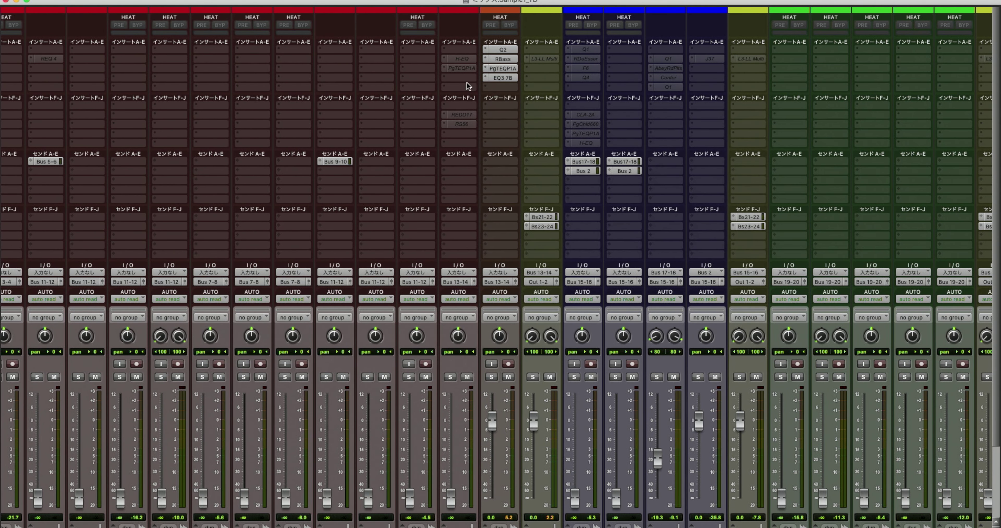
click(485, 78)
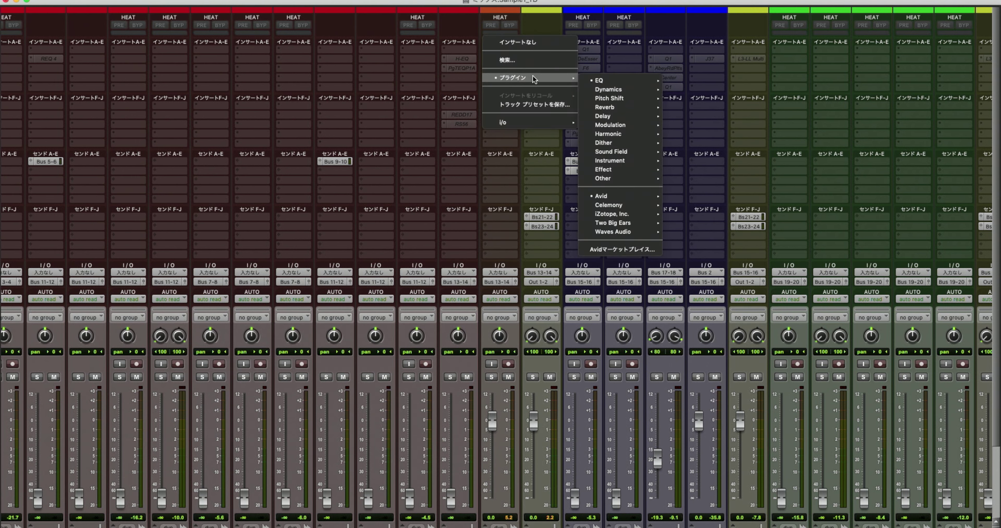
click(535, 47)
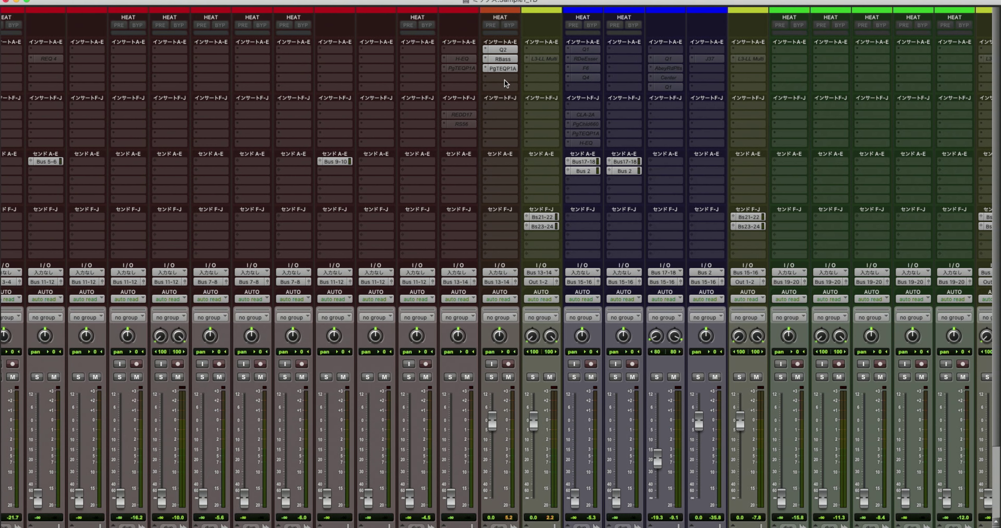
- Insert PuigTec MEQ5 (mono) in the EBa channel's fourth insert slot and move its window below the inserts
click(496, 78)
mouse_move(550, 78)
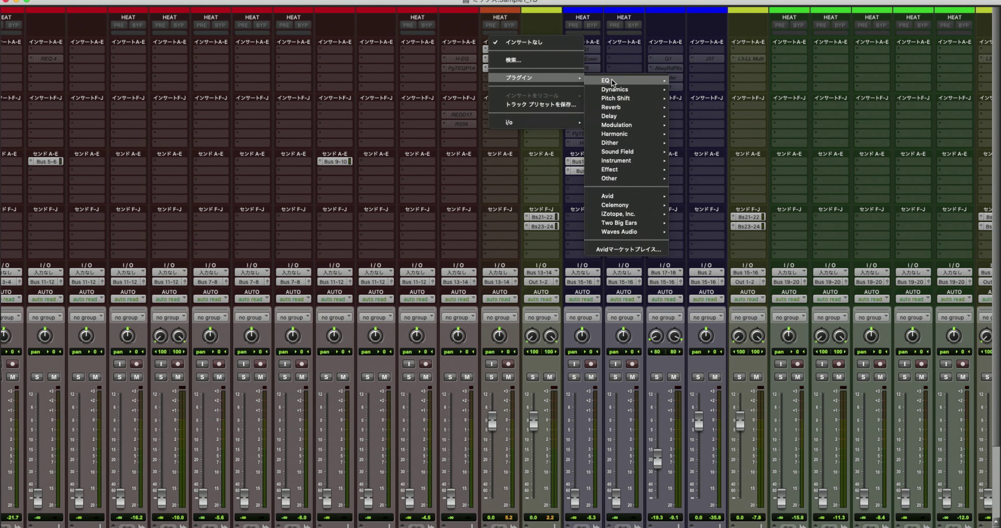
mouse_move(621, 81)
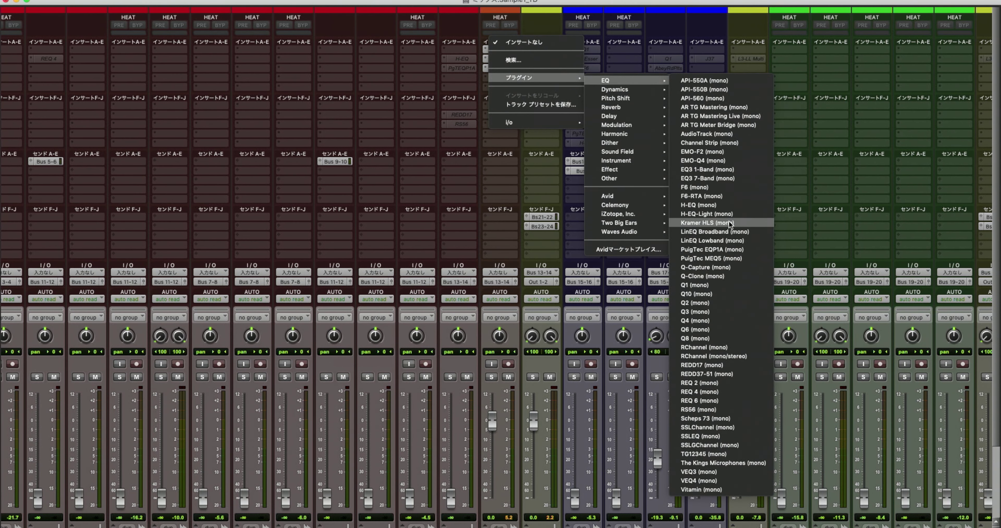
click(731, 258)
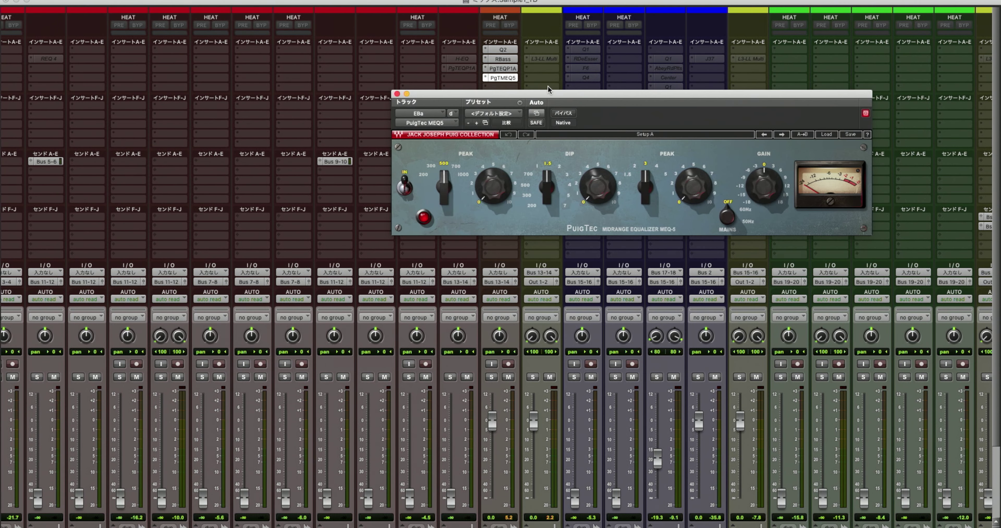
drag(554, 96, 493, 252)
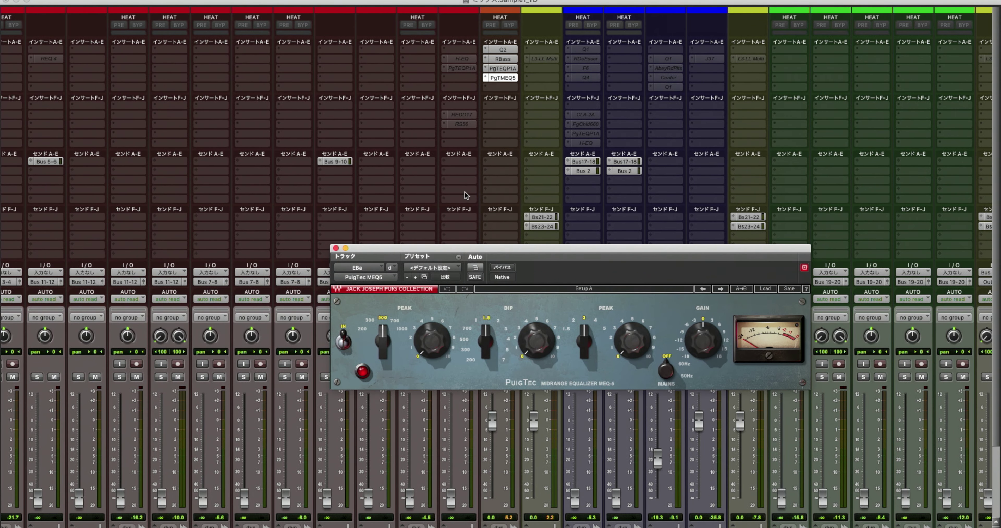
drag(491, 248, 500, 219)
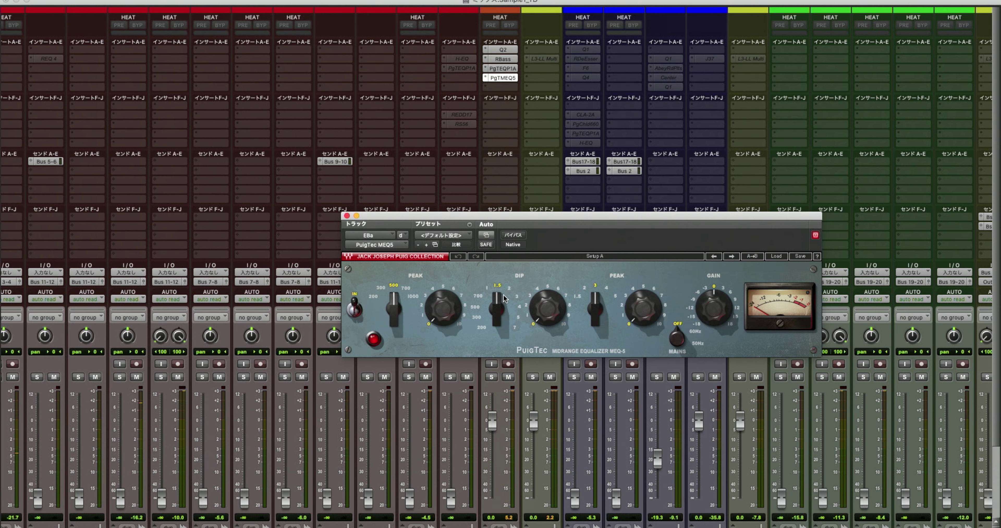
- Set the PuigTec MEQ5 low peak frequency to 300 Hz, raise its boost to about 6, and close the window
click(383, 288)
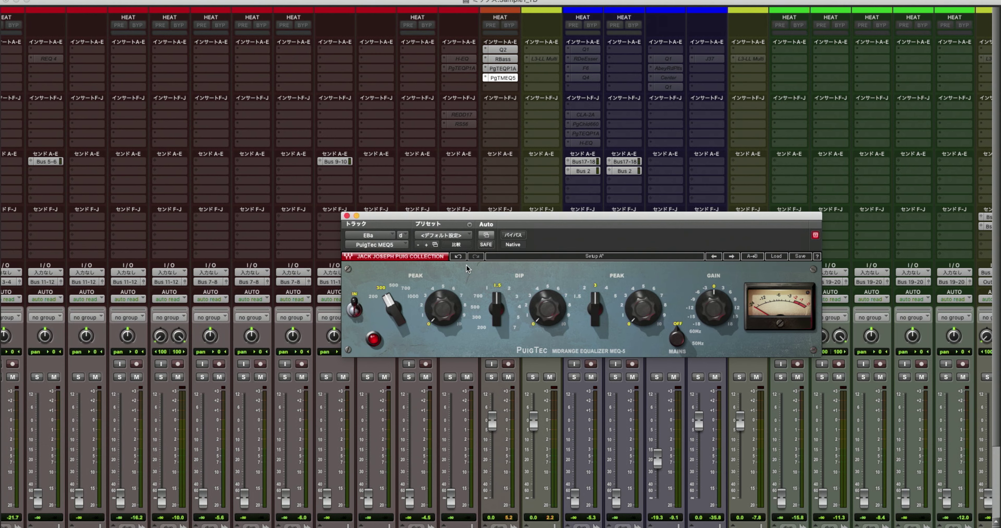
drag(463, 226, 500, 238)
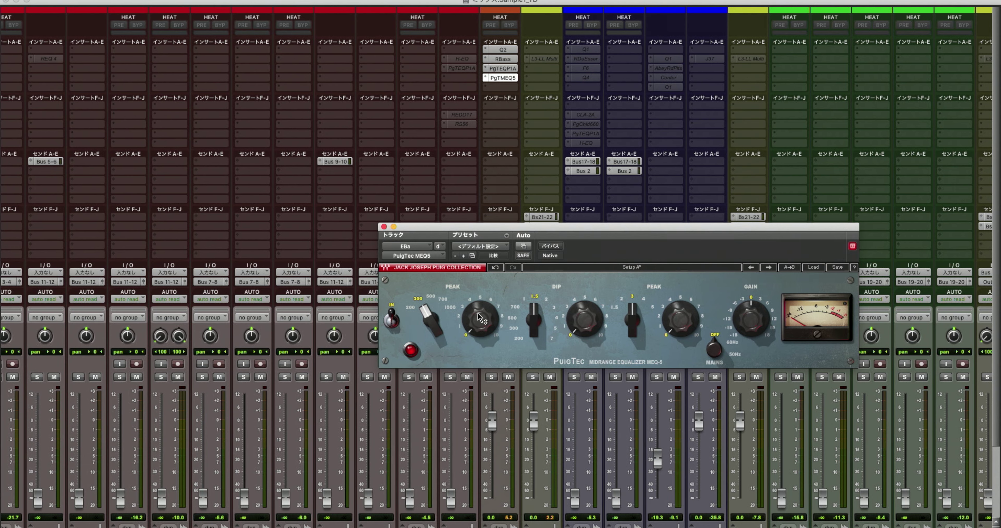
mouse_move(481, 318)
mouse_move(481, 317)
mouse_down()
mouse_move(480, 291)
mouse_move(480, 307)
mouse_move(497, 308)
mouse_up()
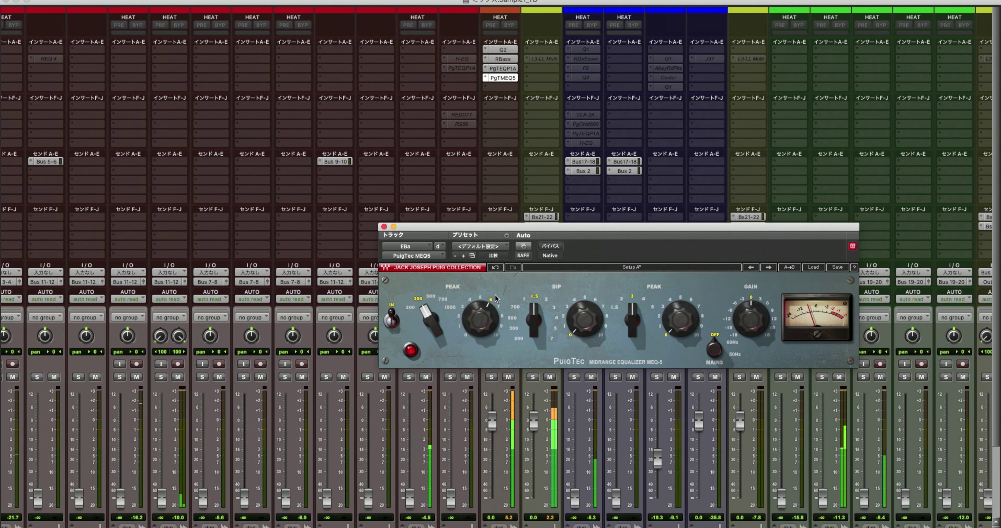
click(383, 227)
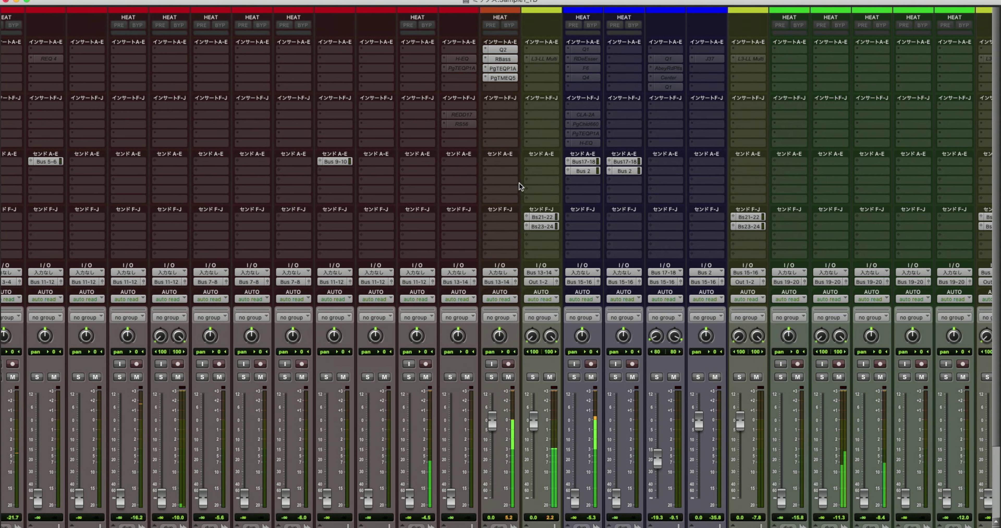
- Reopen the EBa channel's PuigTec MEQ5, lower its output gain to about -2.7 dB, and close it
click(504, 78)
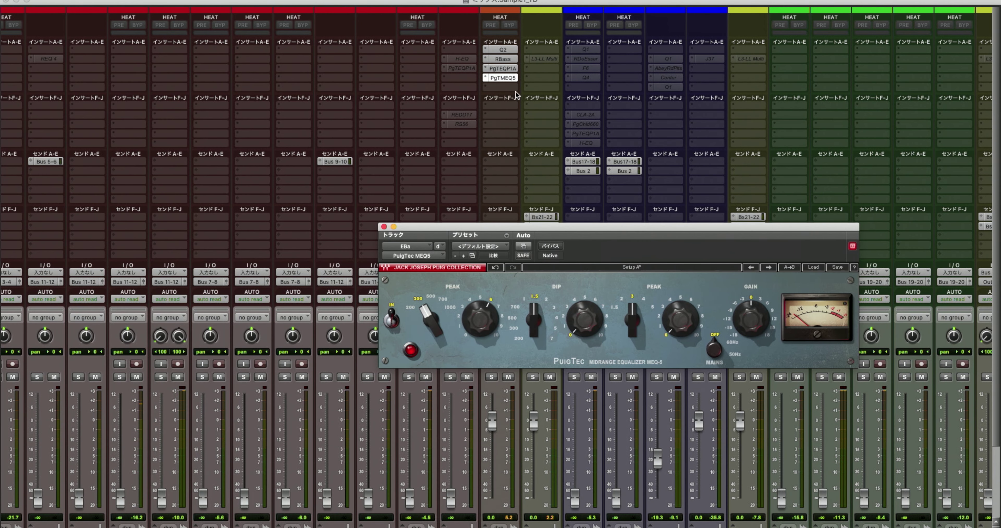
click(558, 249)
drag(750, 318, 750, 325)
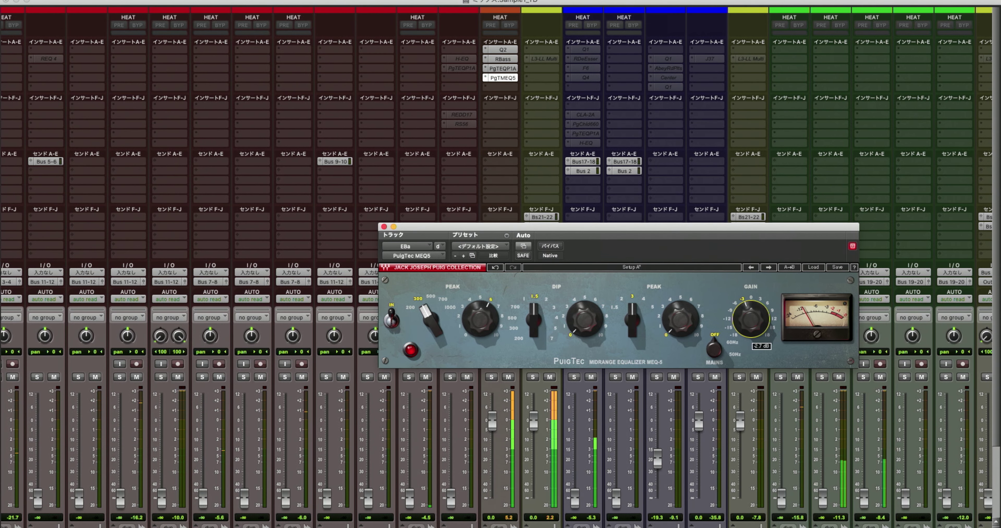
click(383, 226)
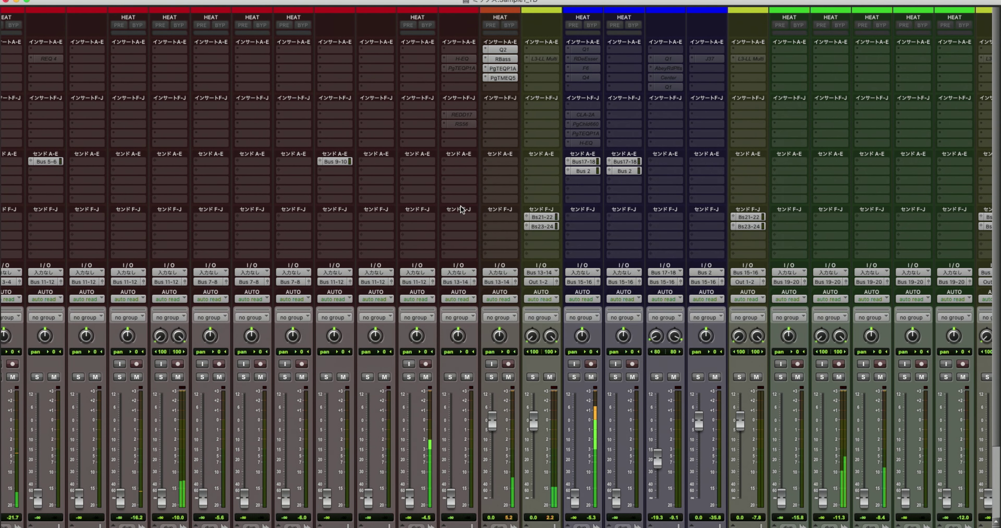
- Insert F6 (mono) in the EBa channel's fifth insert slot and move its window just below the slot
click(506, 85)
mouse_move(544, 87)
mouse_move(594, 89)
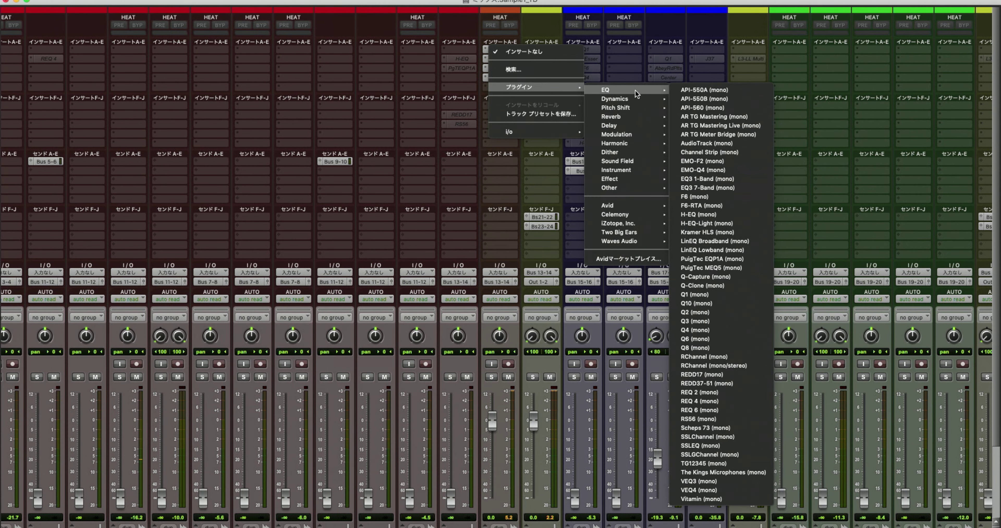
click(729, 196)
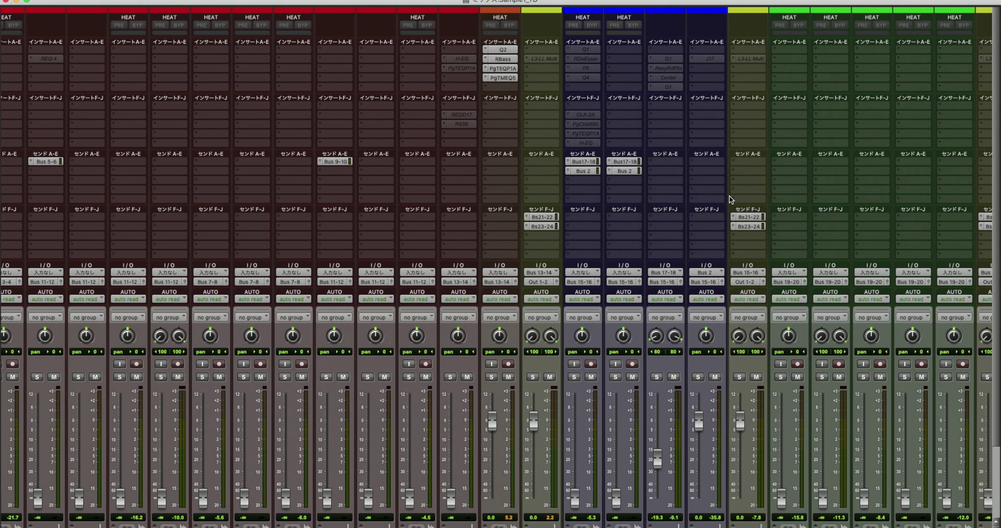
drag(602, 184, 565, 117)
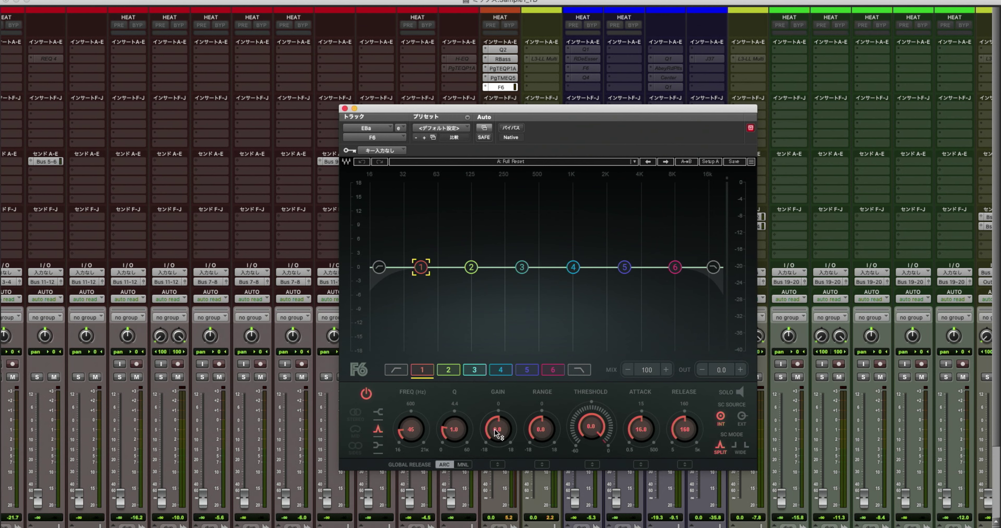
- Boost F6 band 1 to 12.1 dB, sweep its frequency to 142 Hz, and reset the band gain to 0
mouse_move(498, 427)
mouse_down()
mouse_move(498, 396)
mouse_move(503, 435)
mouse_up()
drag(411, 429, 411, 414)
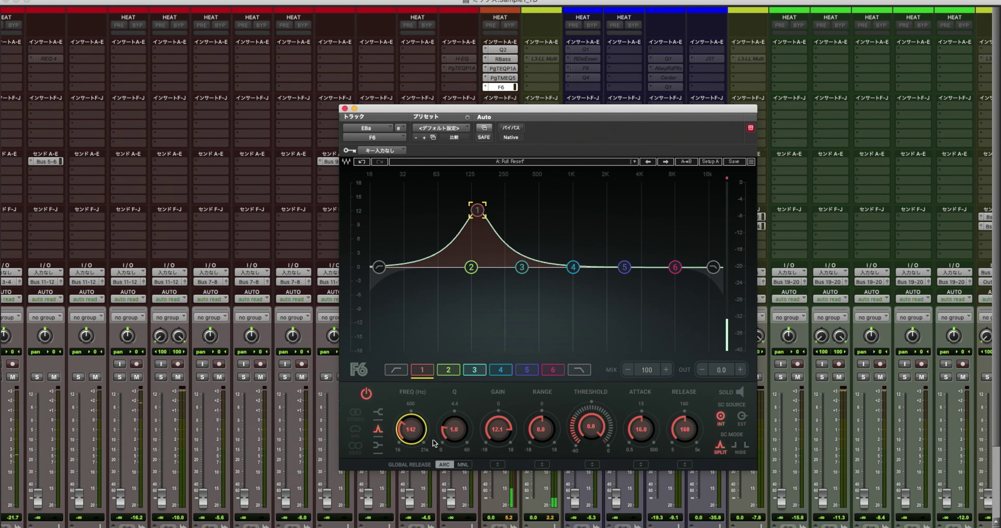
alt+click(502, 431)
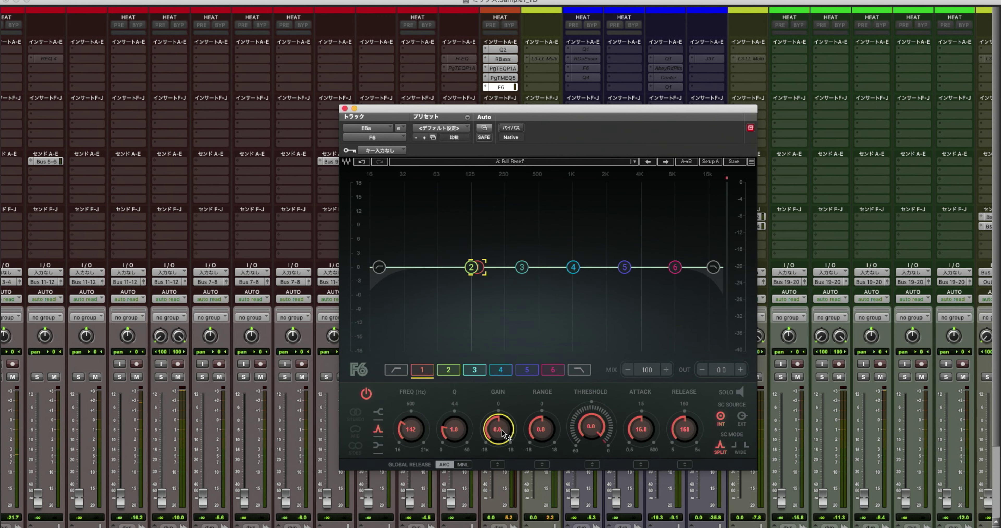
- Configure F6 band 1 dynamics with attack 0.5, release 57, range -6.0 and threshold -13.7, and close the plug-in
drag(639, 432, 639, 446)
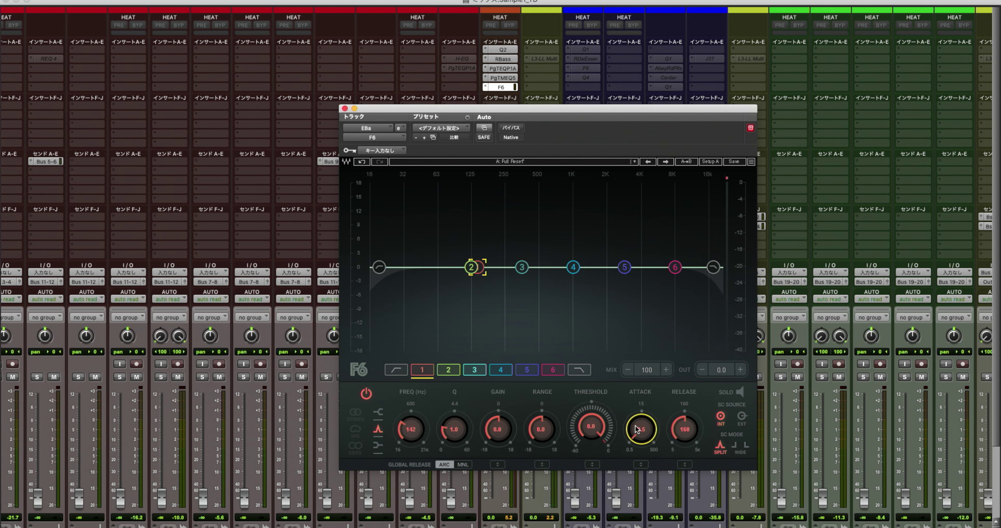
drag(684, 425, 684, 428)
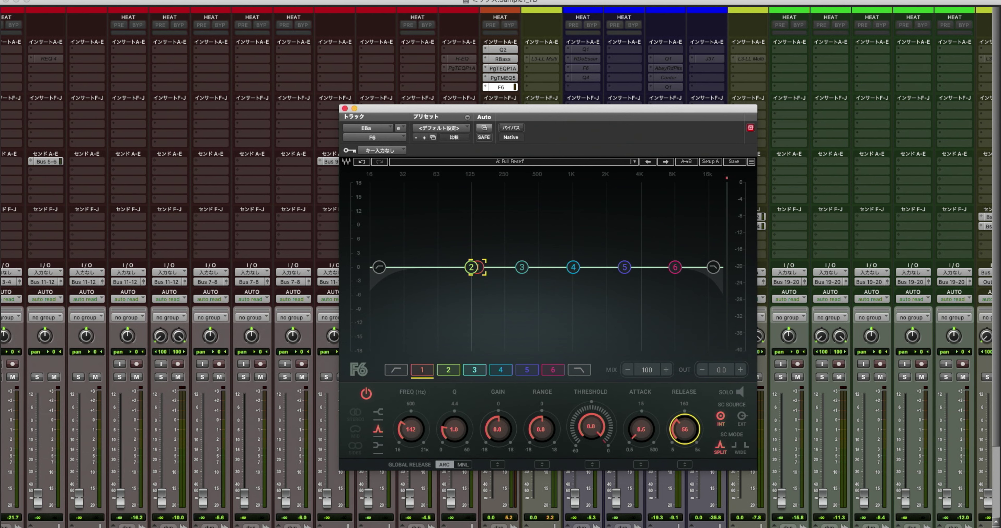
drag(590, 426, 543, 432)
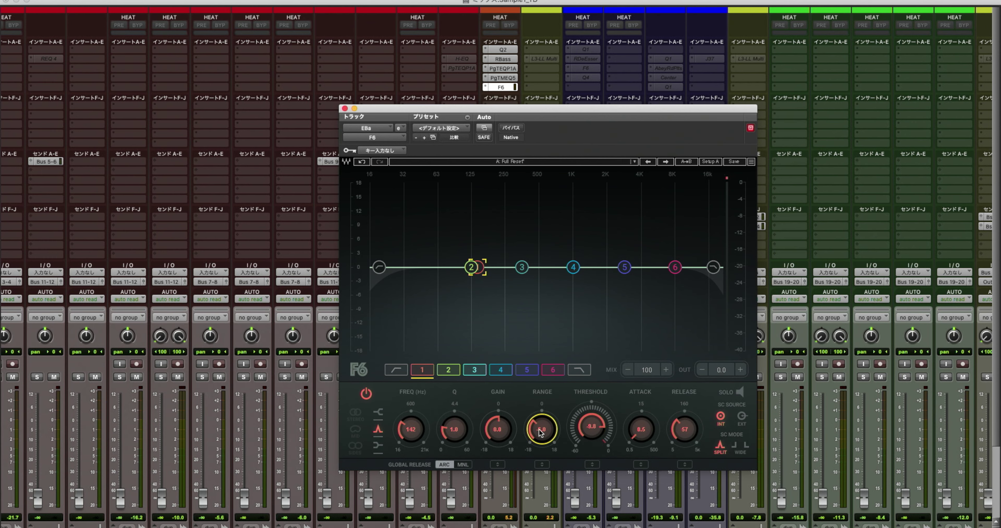
drag(582, 436, 581, 442)
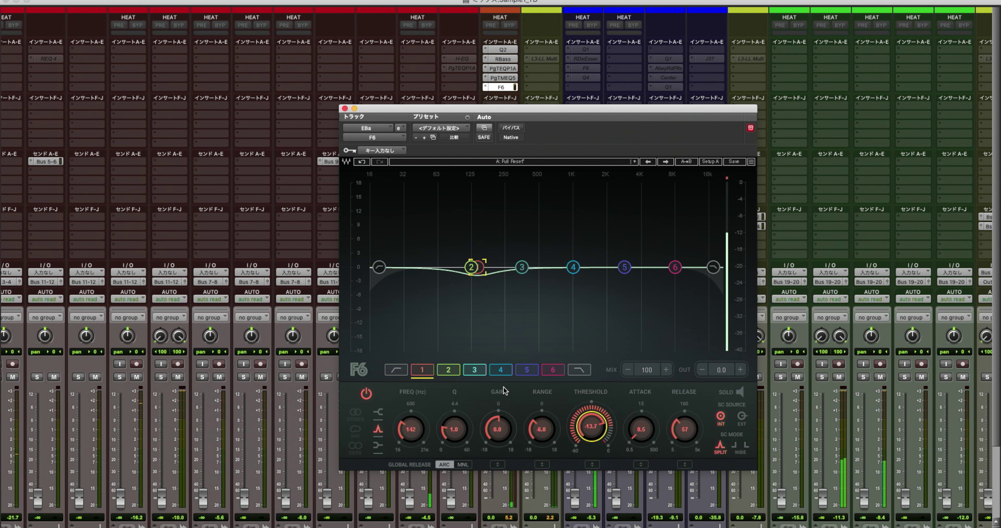
click(344, 108)
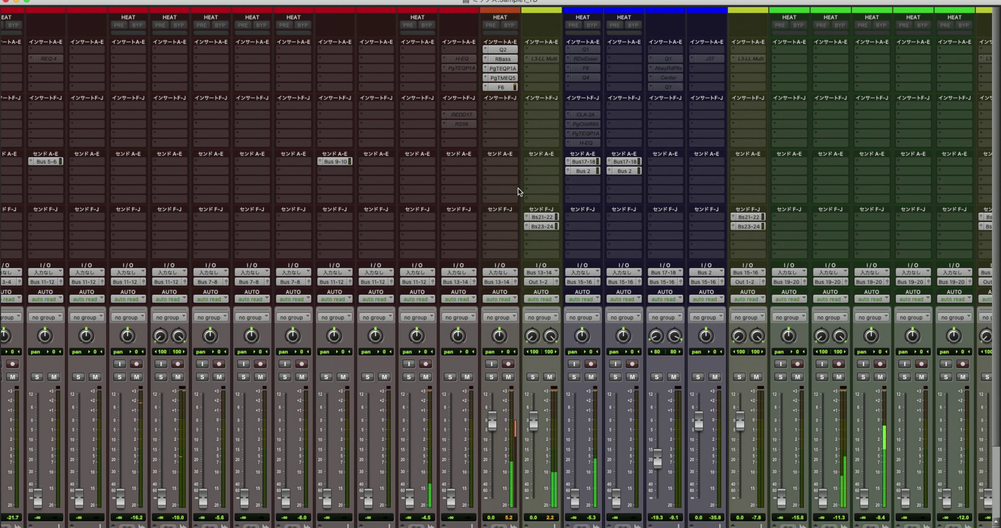
scroll(503, 314, down, 2)
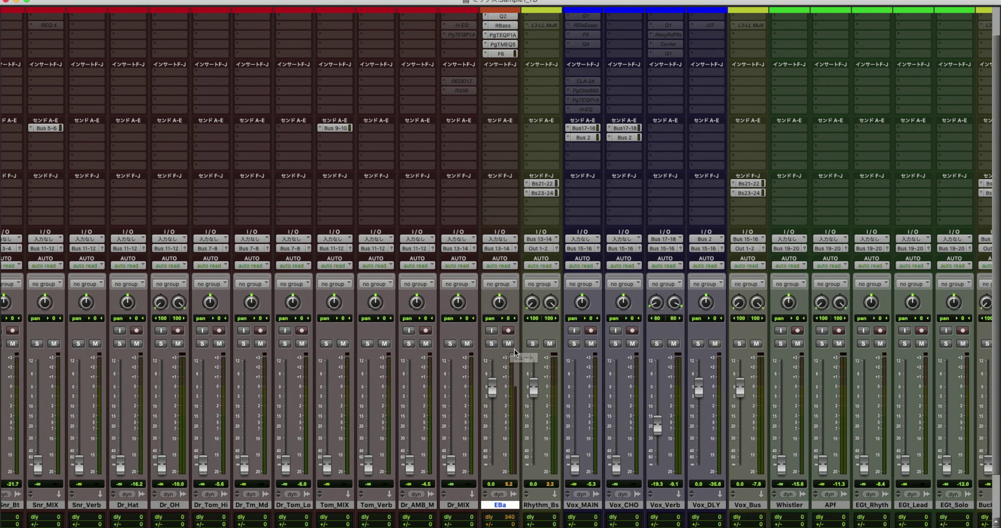
scroll(513, 350, up, 2)
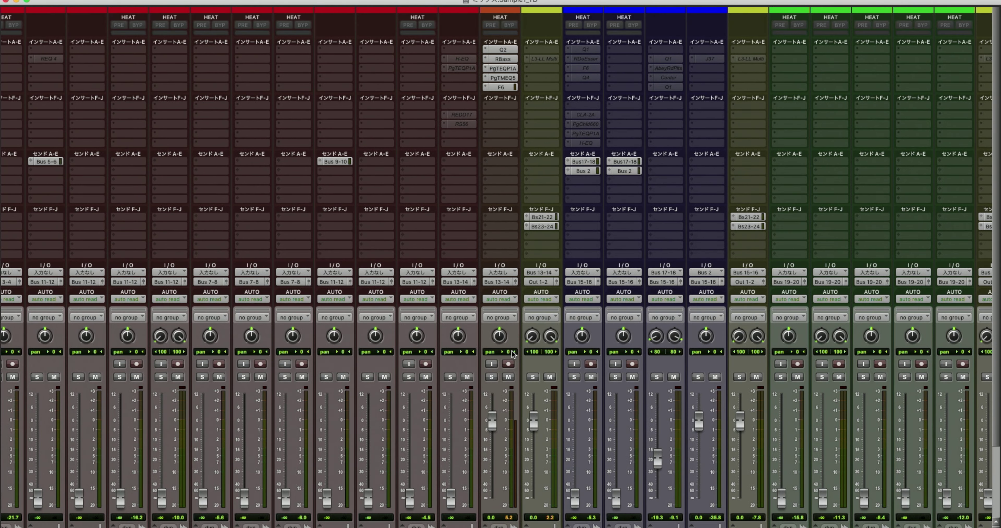
click(504, 113)
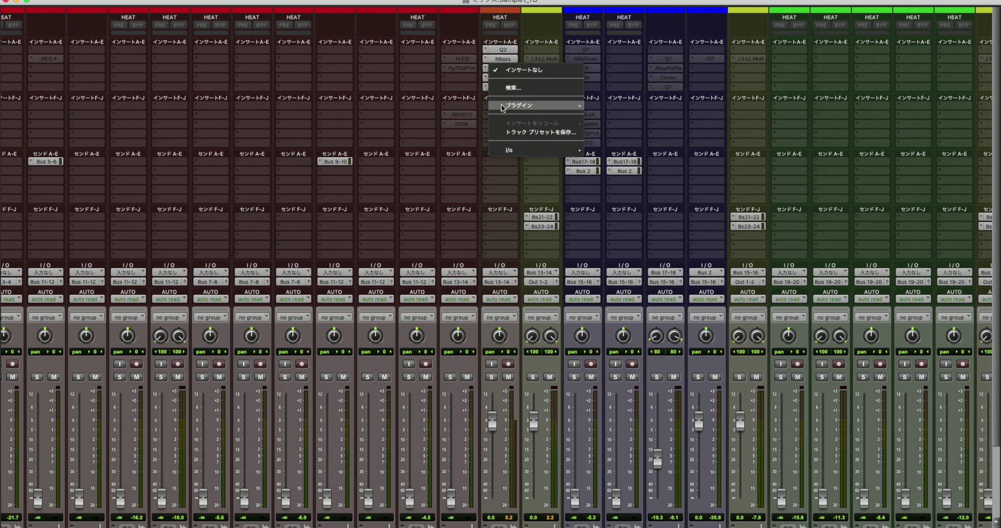
click(459, 120)
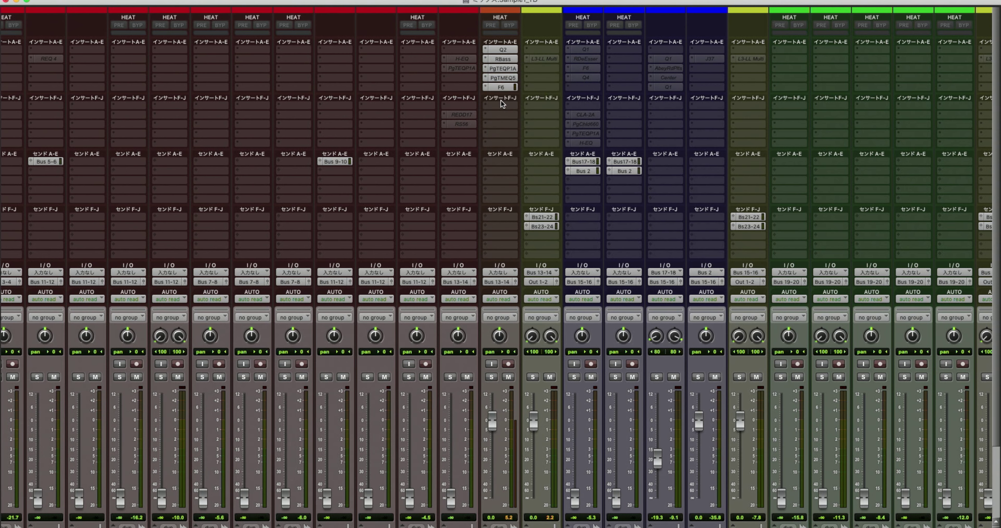
click(503, 104)
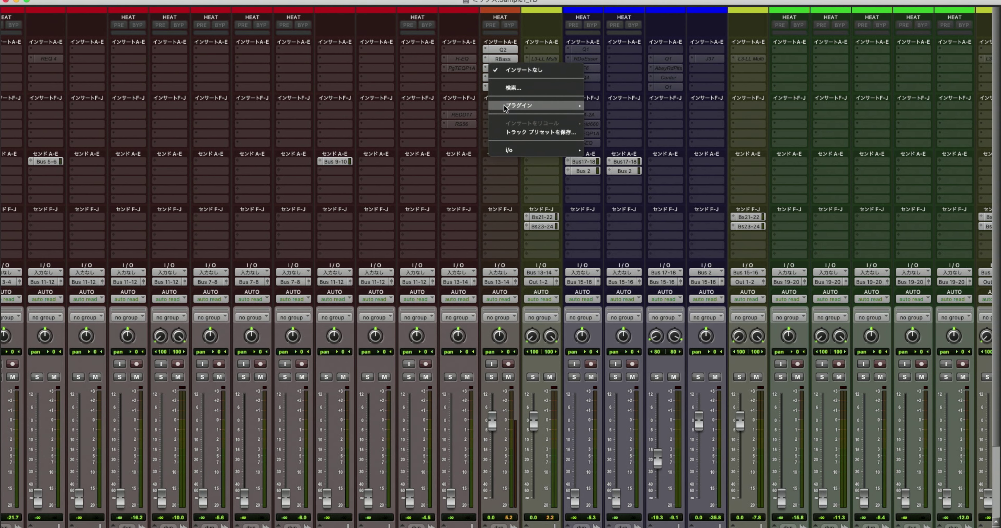
mouse_move(552, 105)
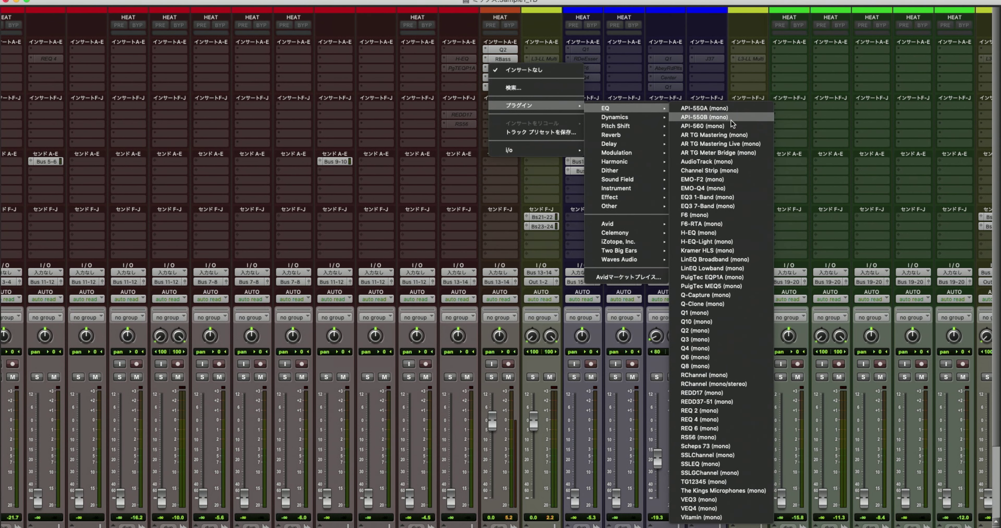
click(614, 71)
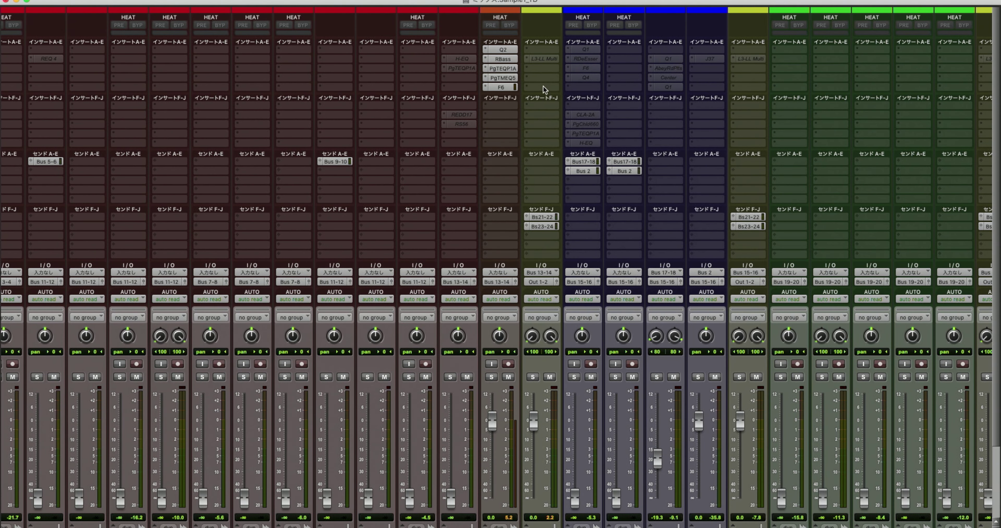
click(503, 102)
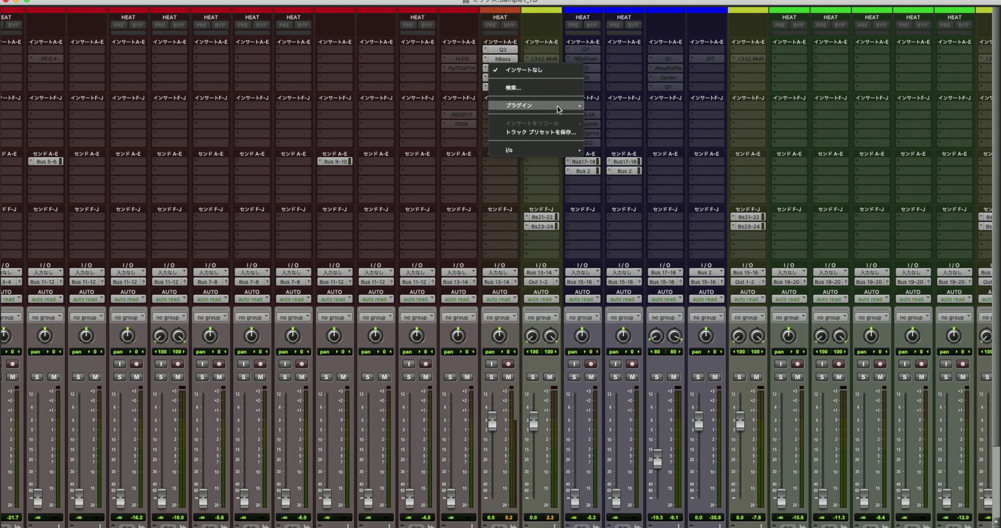
click(478, 93)
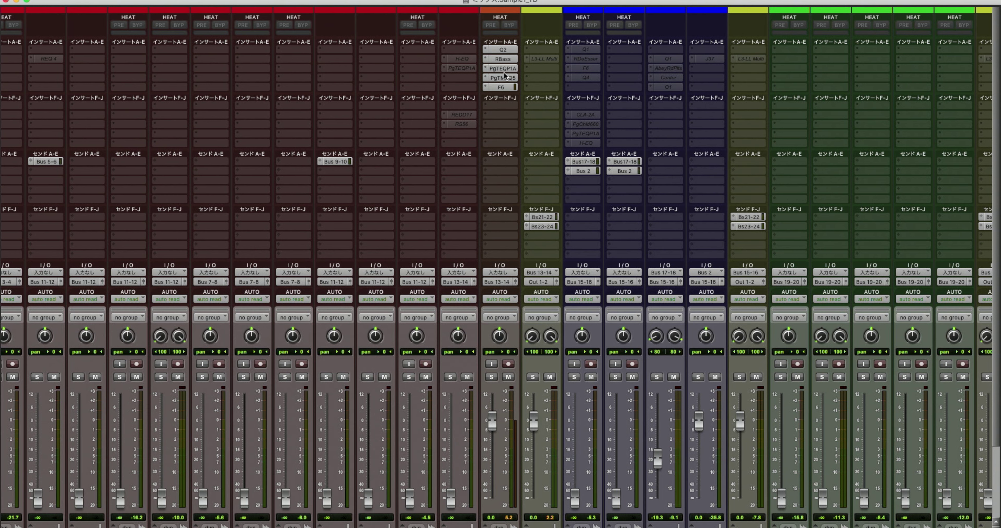
- Try PuigTec EQP1A and PuigTec MEQ5 one at a time in the EBa F-J inserts, returning each to its original slot
drag(501, 68, 505, 115)
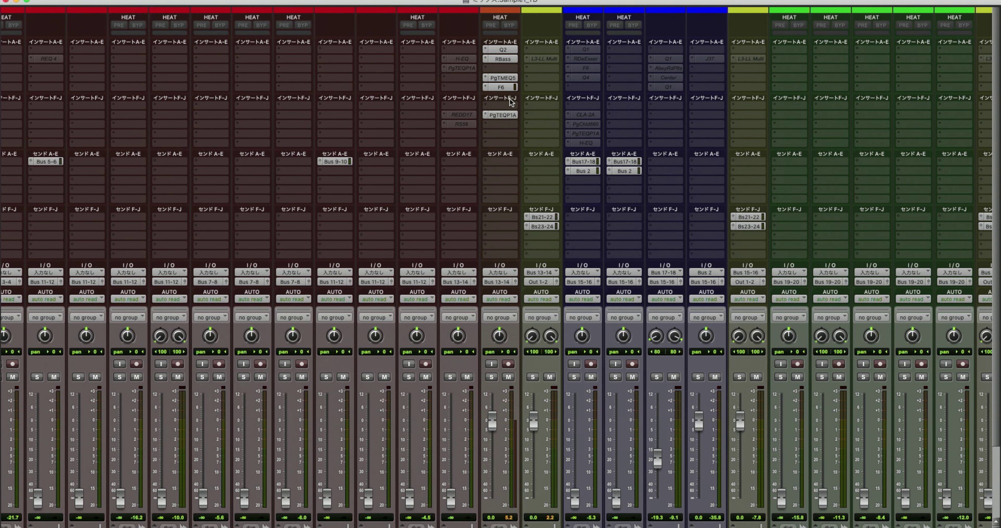
drag(506, 78, 495, 124)
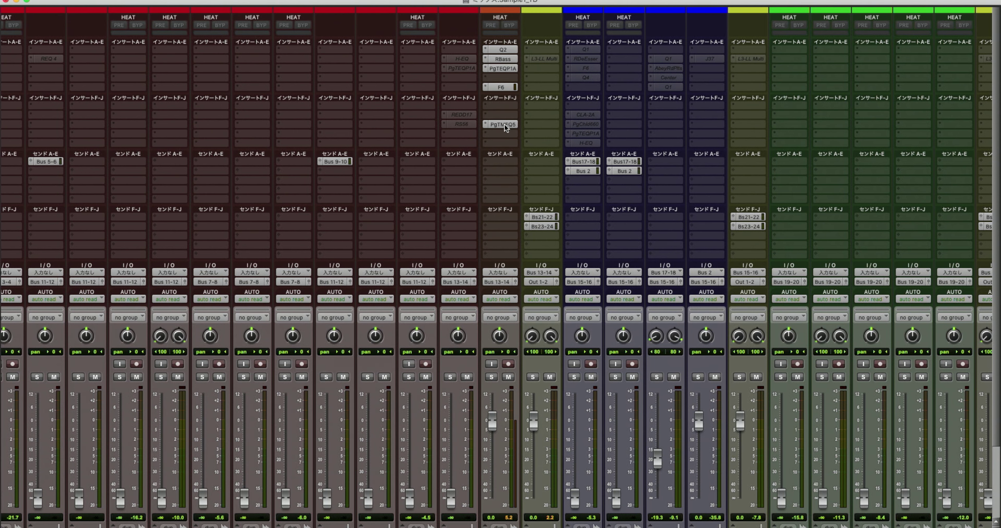
drag(504, 76, 505, 77)
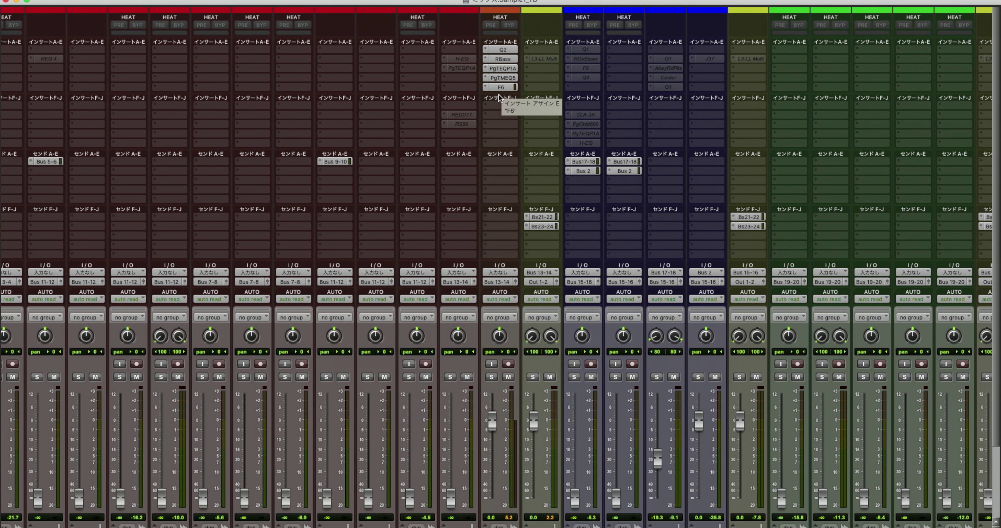
- Try CLA-2A (mono) in the EBa channel's first F-J insert slot and close the plug-in window
click(499, 87)
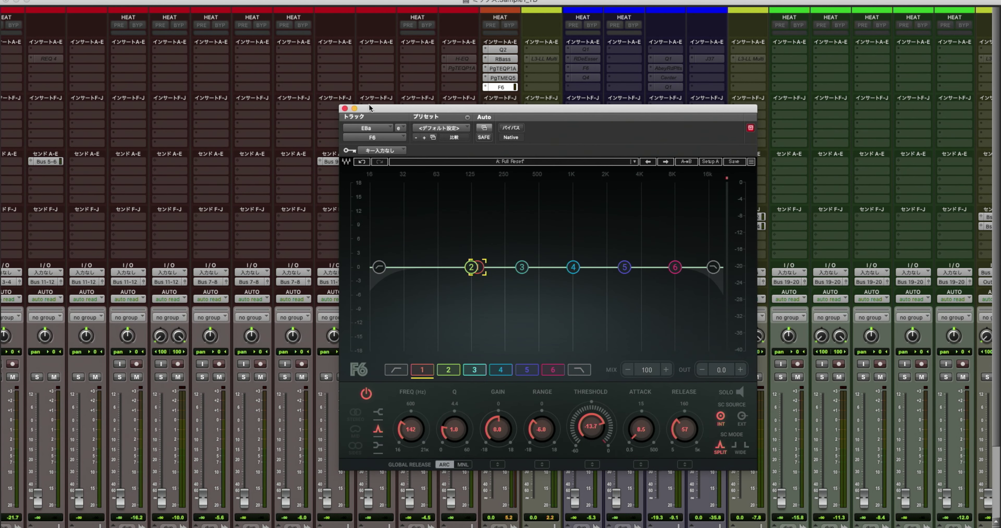
click(344, 109)
click(497, 106)
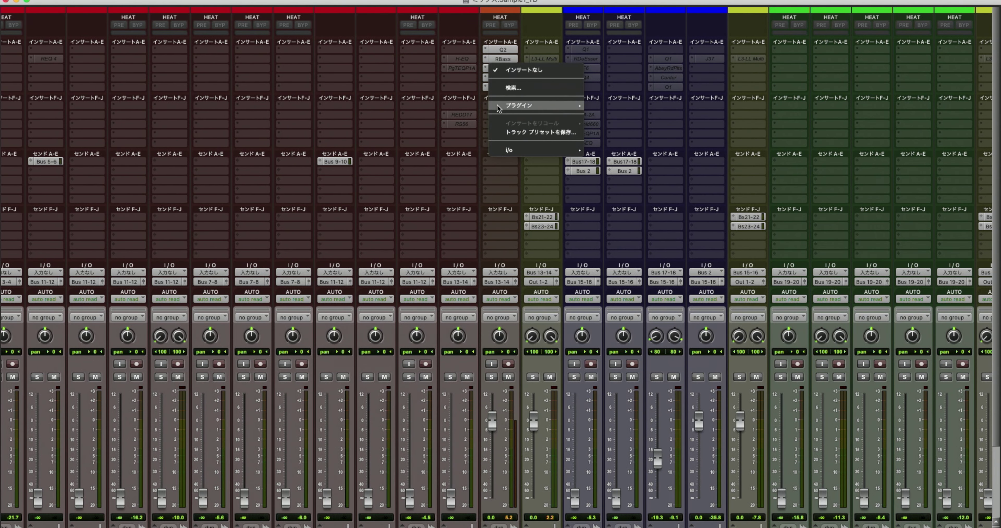
mouse_move(543, 106)
mouse_move(628, 118)
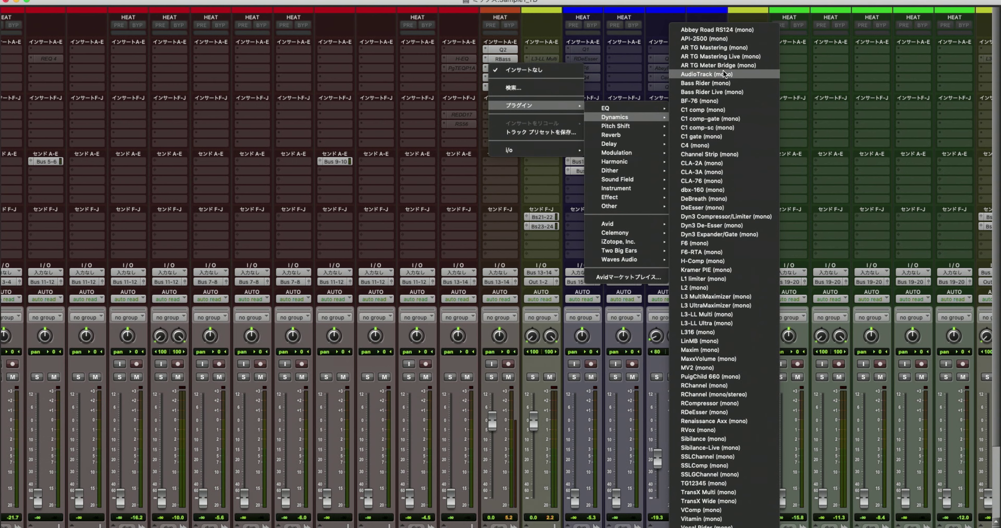
click(718, 163)
drag(583, 101, 695, 78)
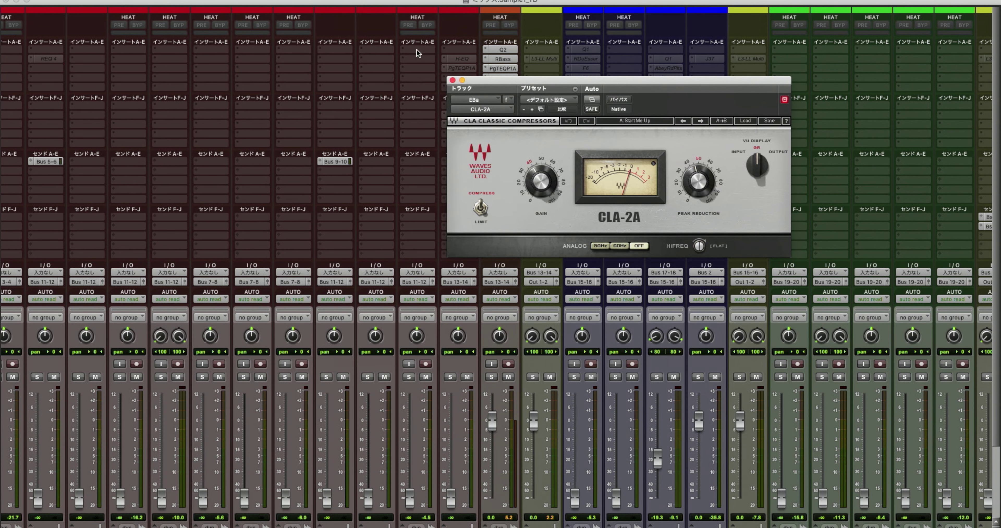
click(452, 80)
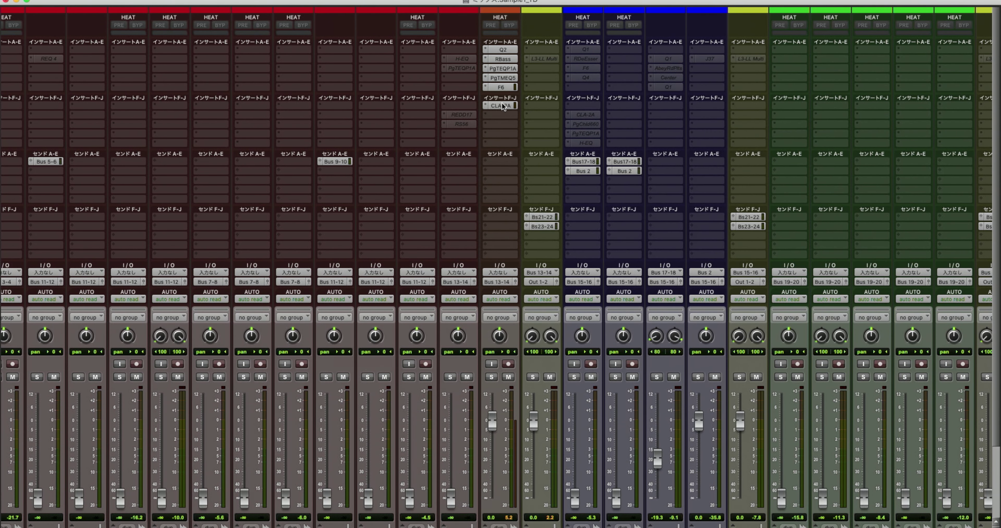
click(501, 102)
click(452, 82)
- Replace CLA-2A with dbx-160 (mono) in the EBa F-J slot and move its window clear of the channel's inserts
click(485, 105)
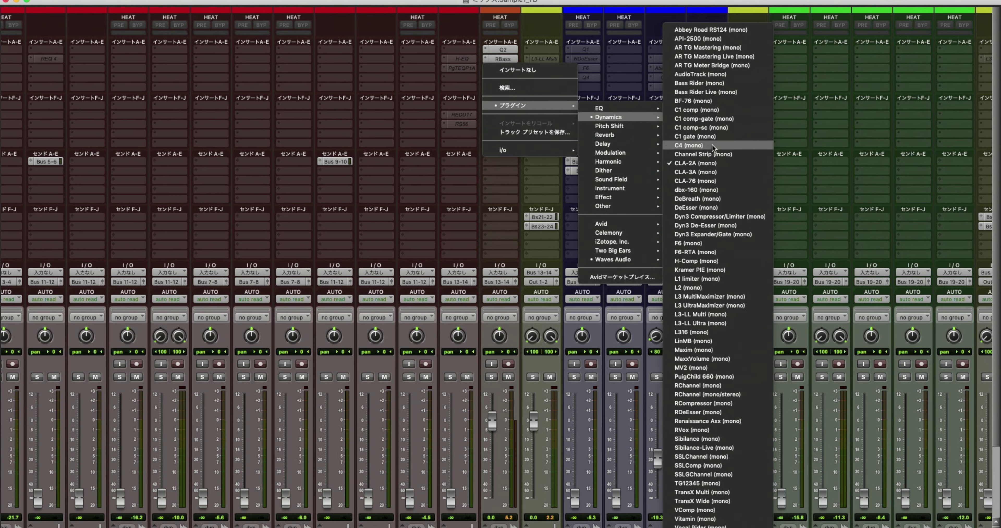
click(714, 190)
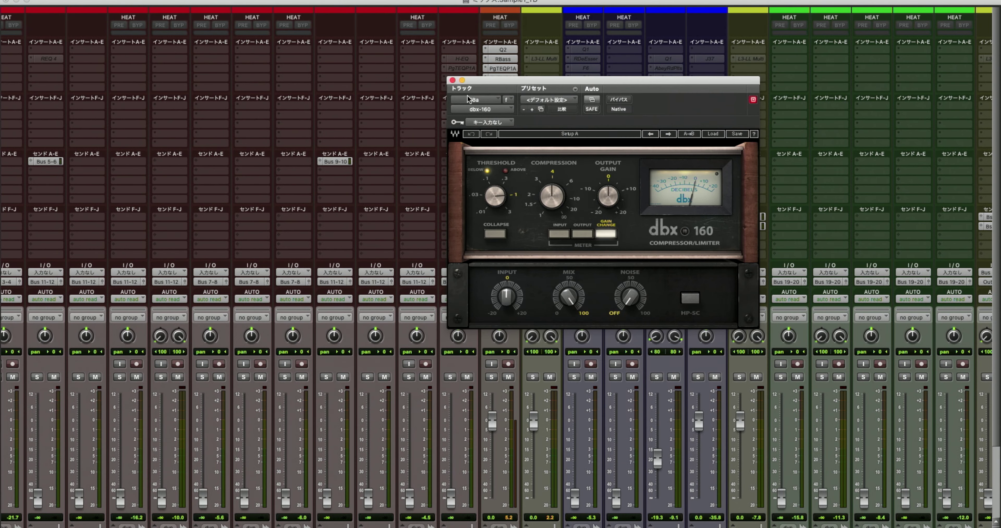
drag(500, 79, 606, 47)
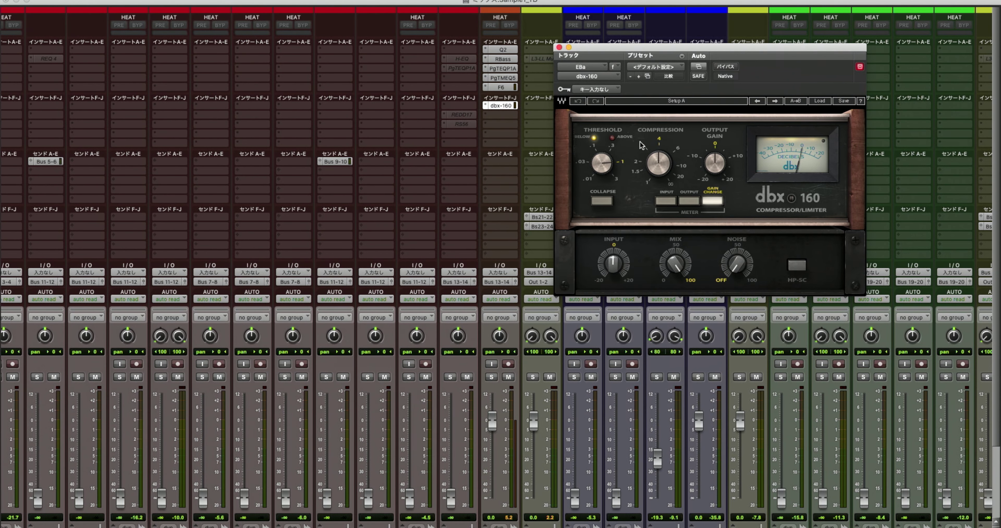
- Set the dbx-160 compression to its maximum and lower the threshold while the track plays
mouse_move(657, 166)
drag(656, 166, 660, 157)
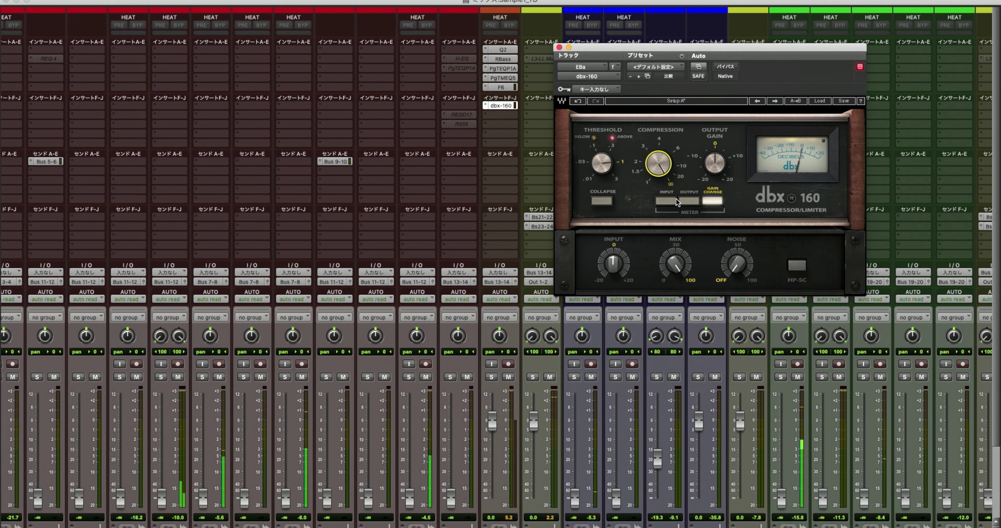
click(601, 163)
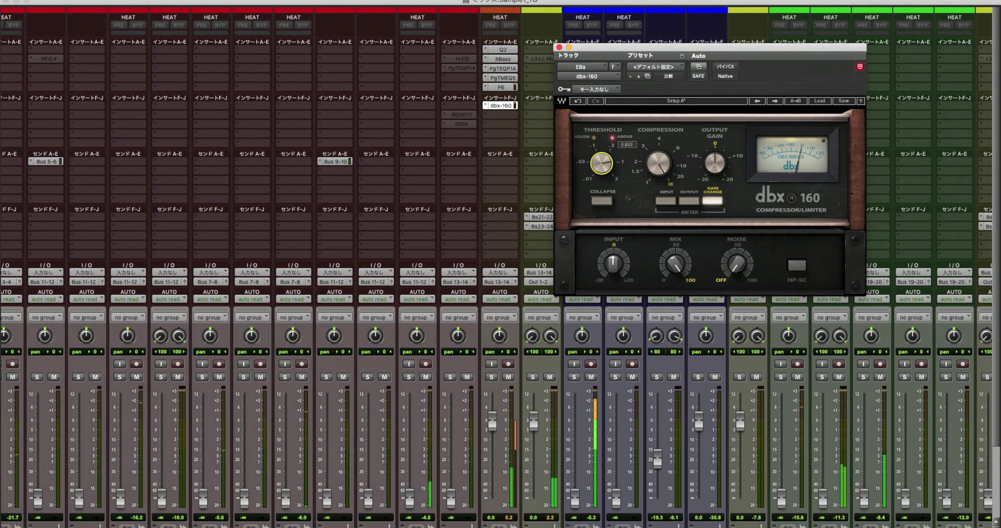
drag(601, 162, 601, 174)
- Raise the dbx-160 output gain to about 15.7 and compare the bass with the plug-in bypassed and active
drag(715, 163, 715, 160)
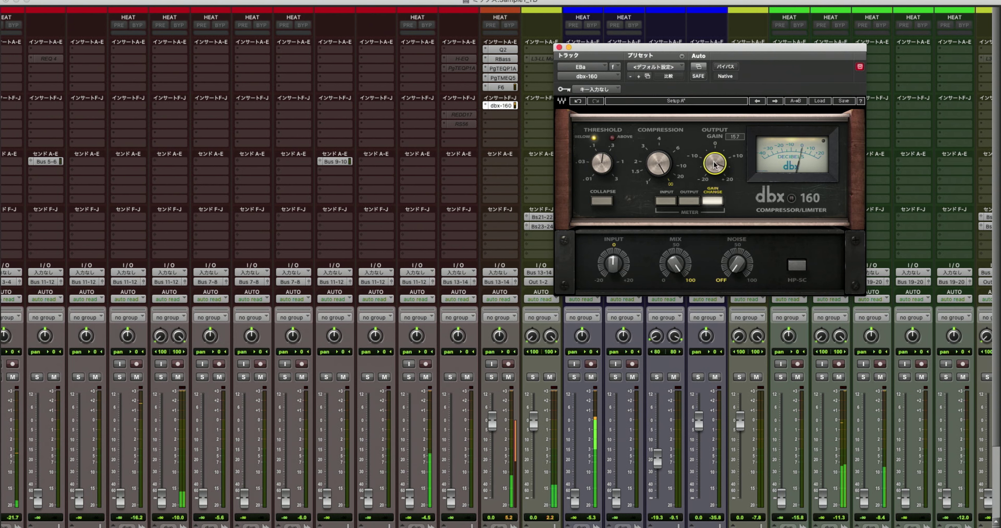
click(724, 67)
click(725, 66)
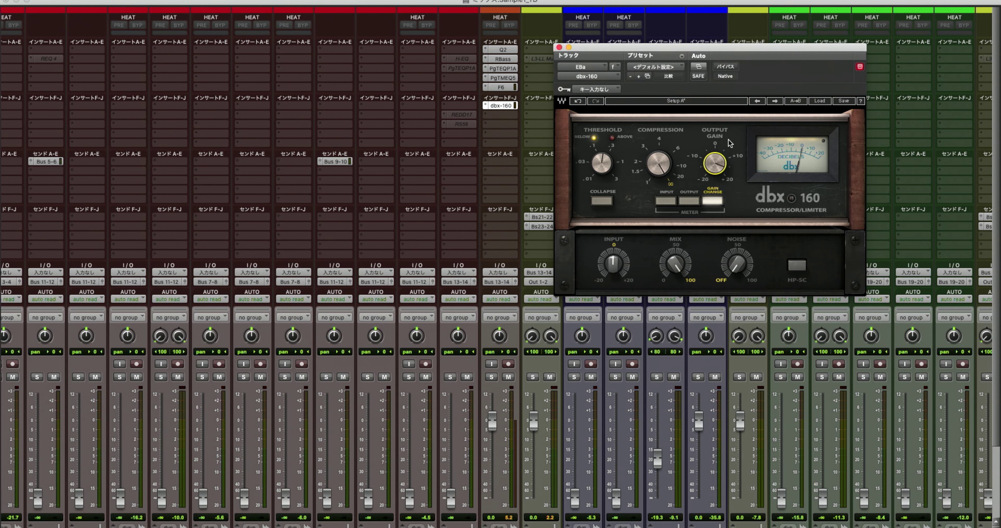
- Close dbx-160 and remove it from the EBa channel's first F-J insert slot
click(559, 47)
click(487, 105)
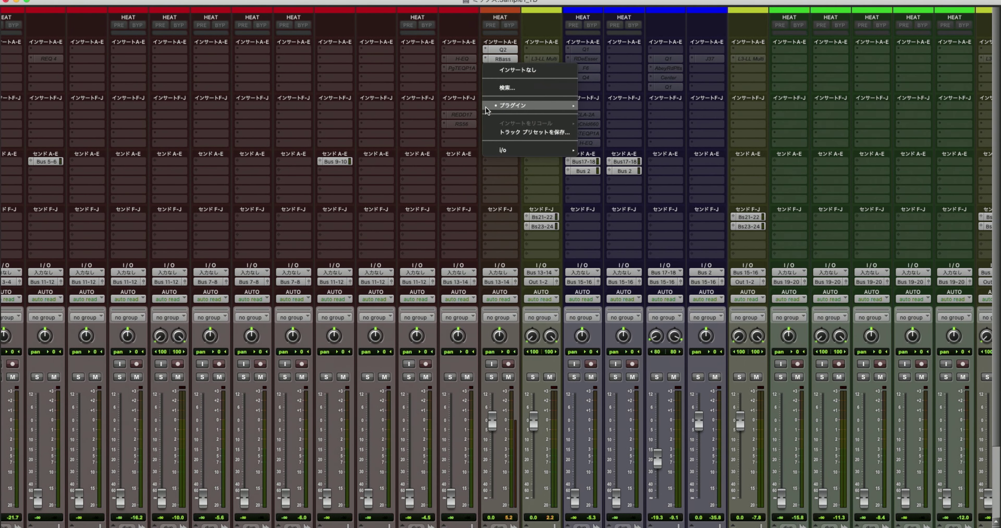
click(527, 72)
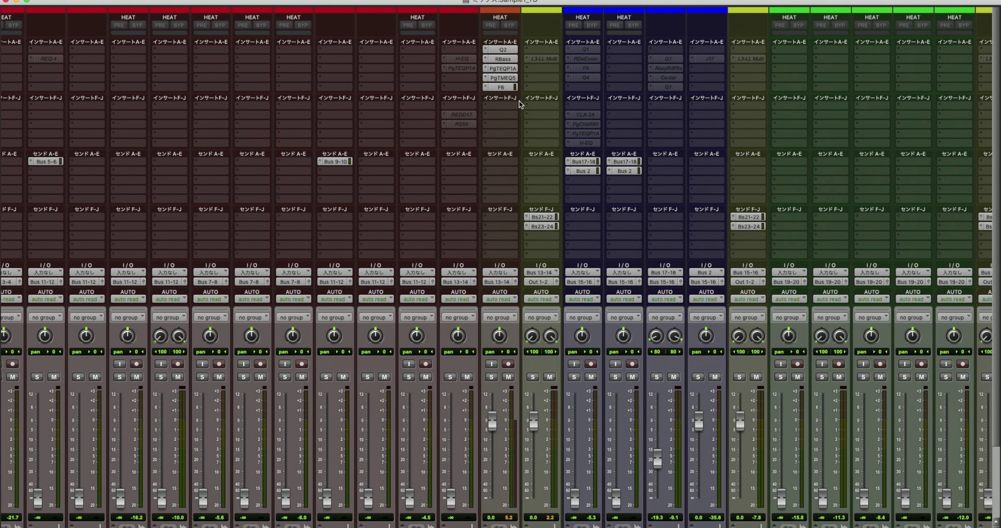
- Insert CLA-2A (mono) in the EBa channel's first F-J insert slot
click(503, 107)
mouse_move(536, 106)
mouse_move(618, 116)
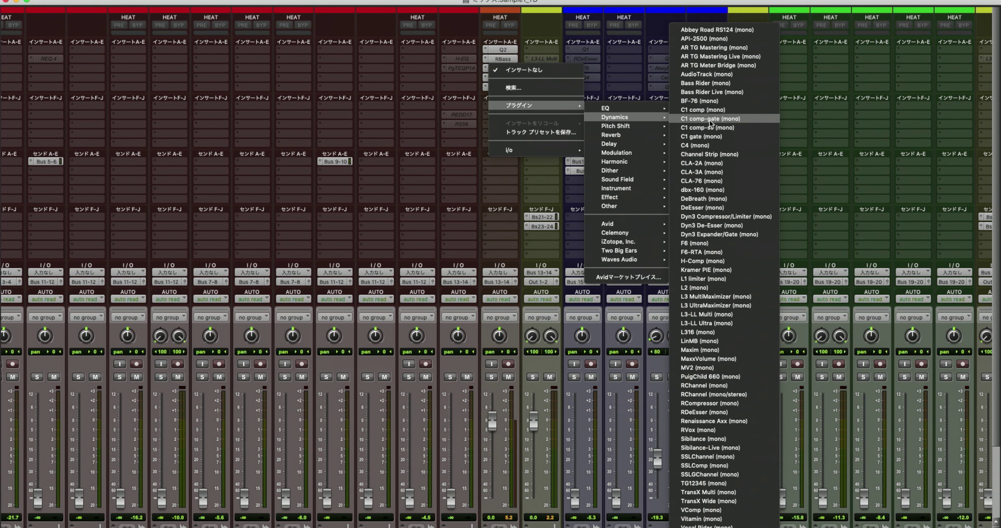
click(725, 163)
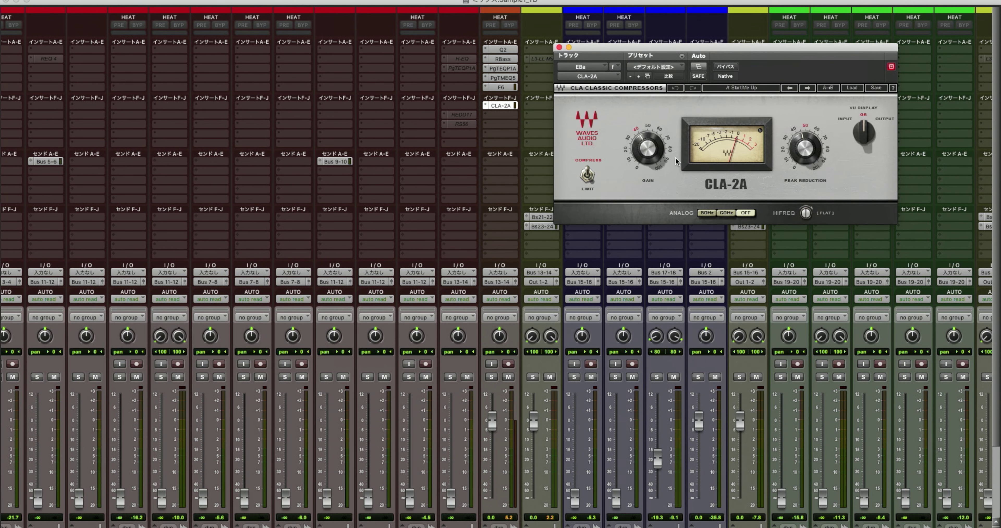
- Adjust the CLA-2A gain and peak reduction by ear during playback
drag(653, 155, 653, 165)
click(803, 158)
key(space)
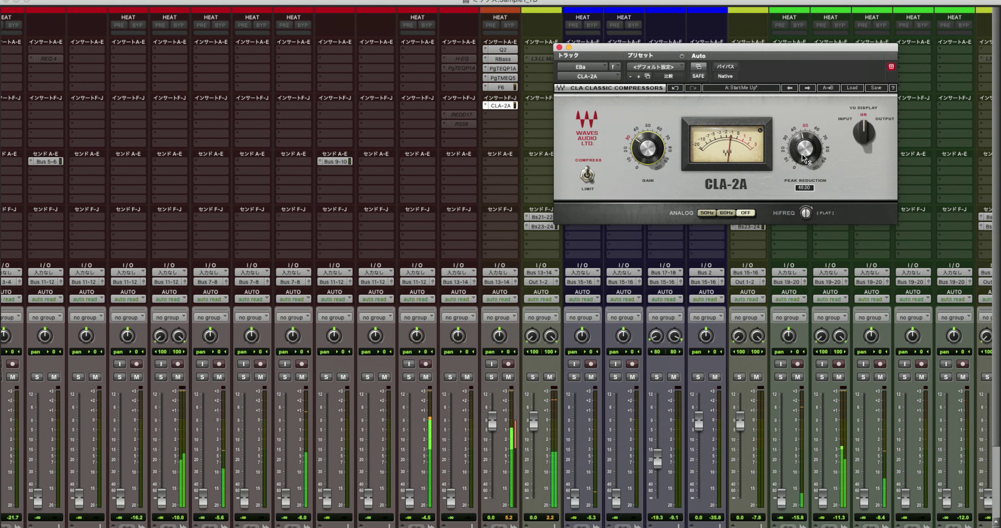
click(803, 158)
drag(804, 158, 803, 152)
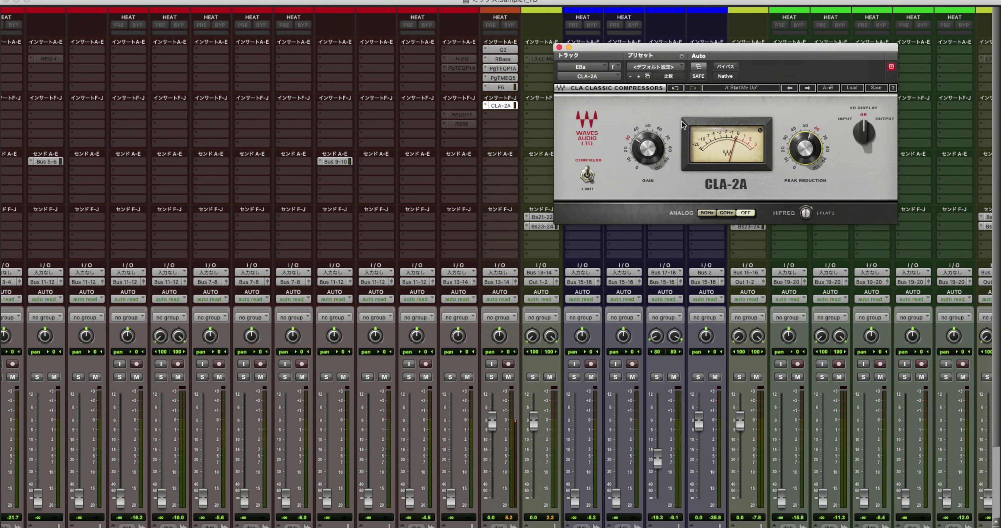
drag(653, 150, 647, 145)
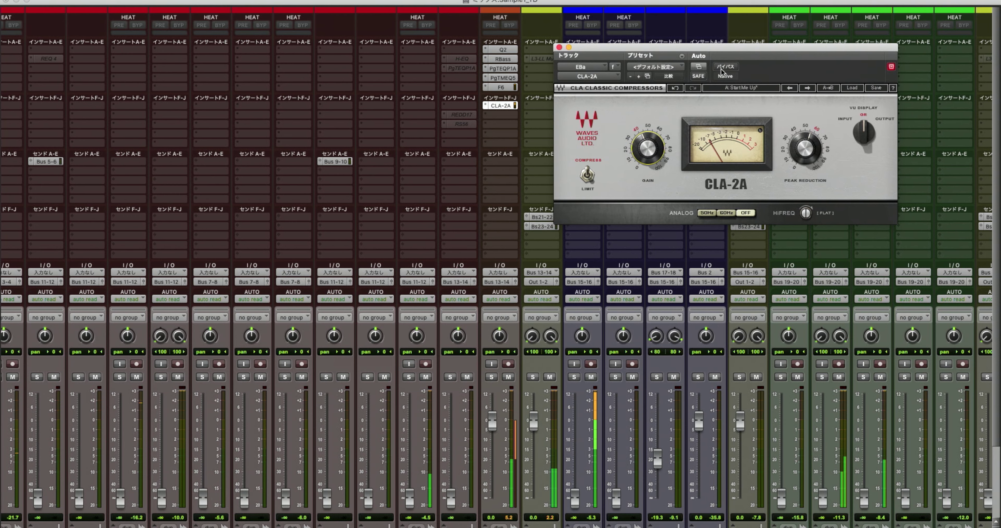
- Compare the bass with CLA-2A bypassed and active, and close the plug-in
click(724, 67)
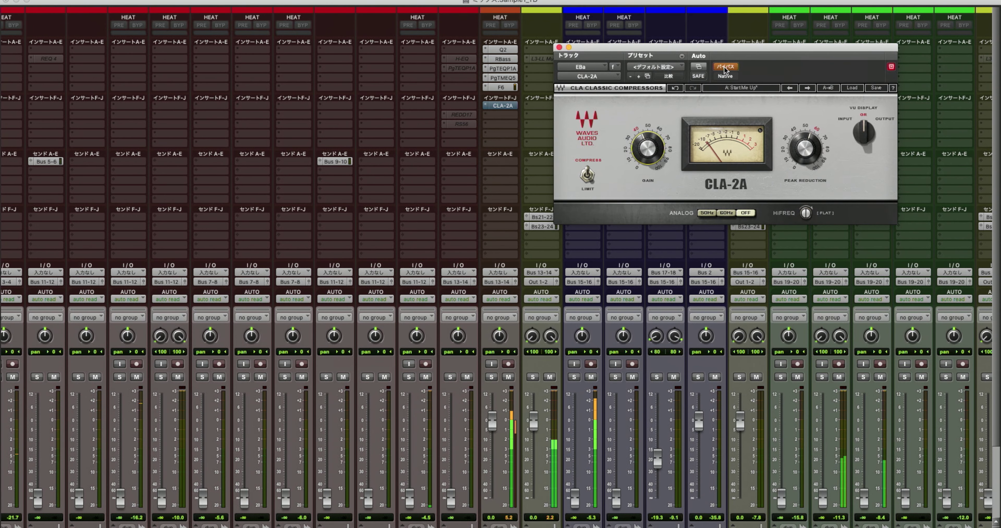
click(725, 67)
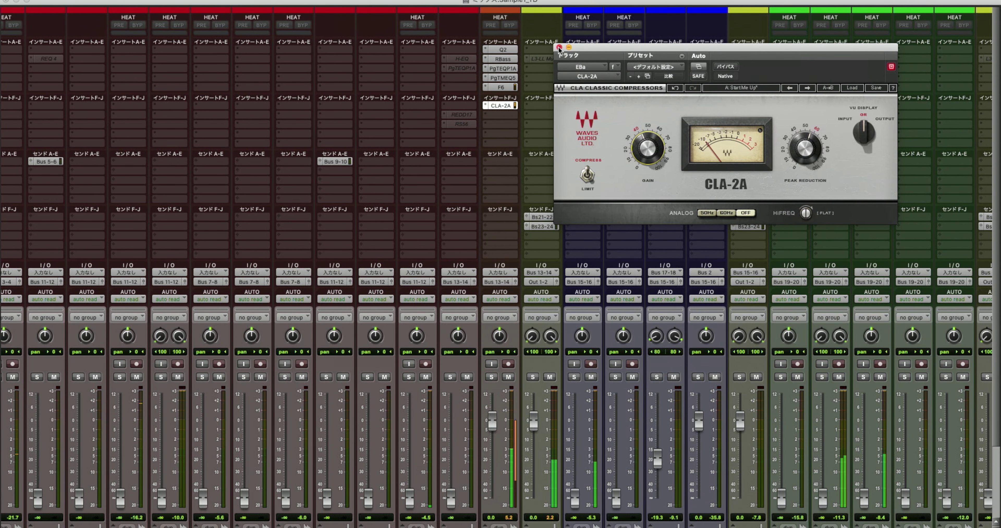
click(559, 47)
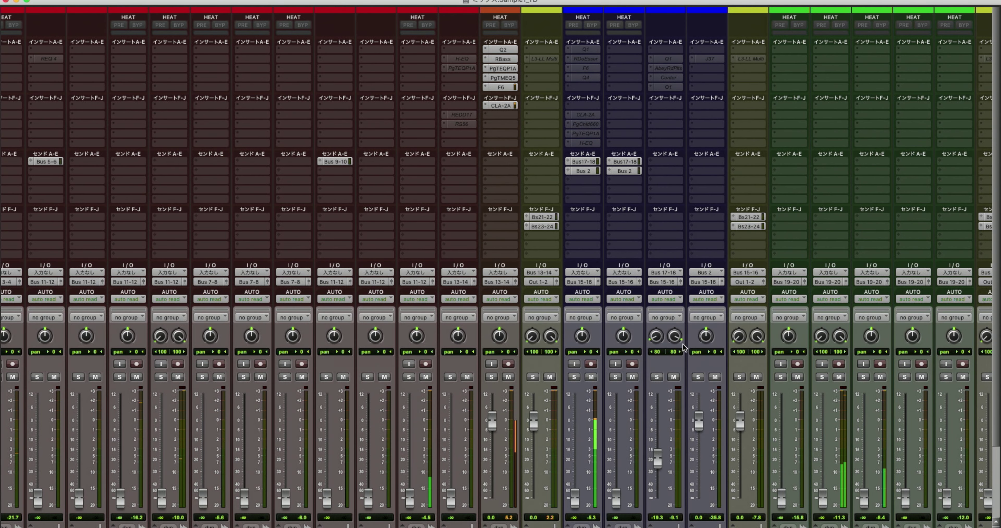
- Raise the Vox_MAIN channel's fader to 0.0 dB
scroll(652, 304, right, 5)
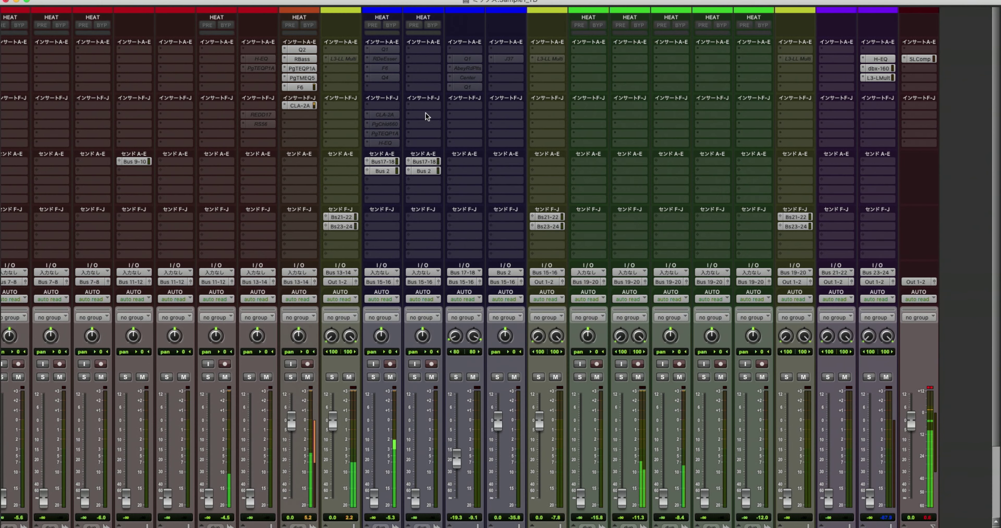
scroll(417, 117, down, 3)
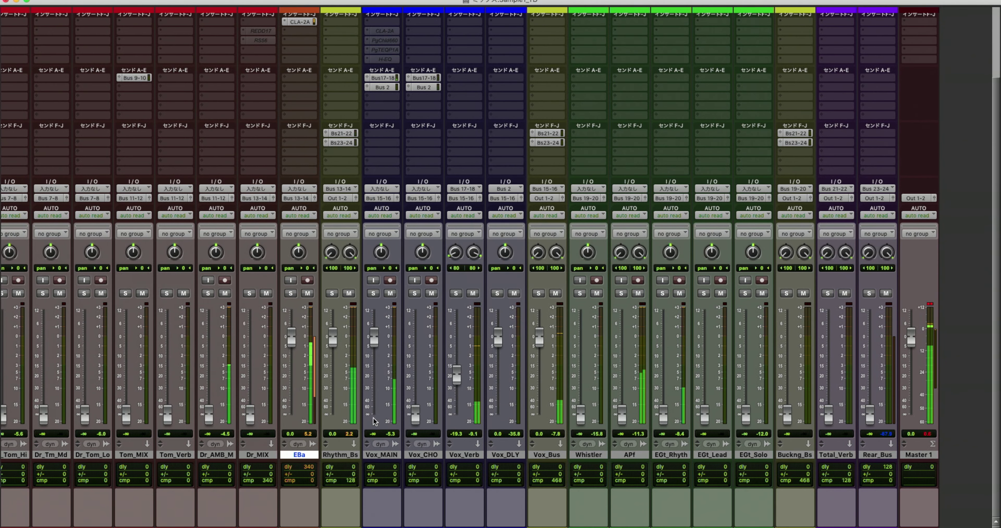
scroll(433, 375, up, 3)
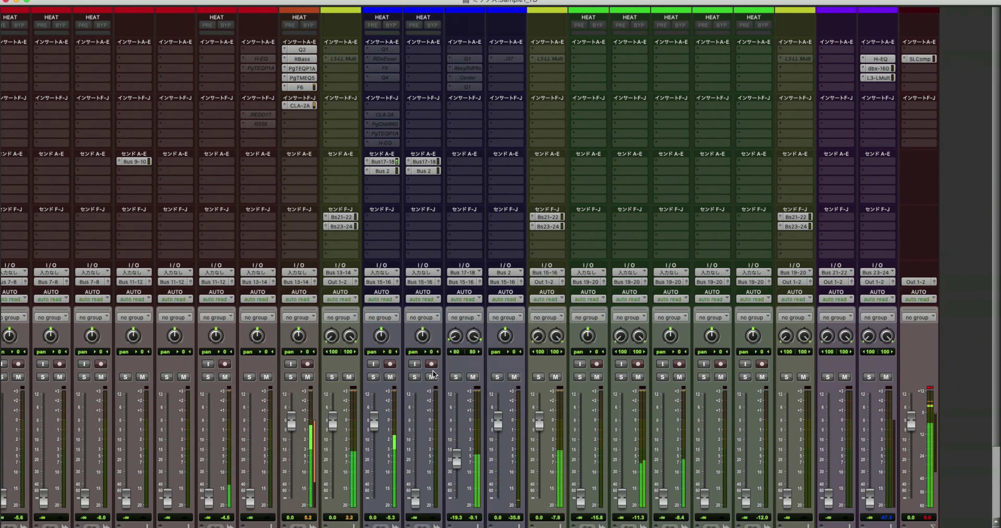
- Activate the inactive Q1, RDeEsser, F6 and Q4 inserts on the Vox_MAIN channel
right_click(380, 48)
click(388, 58)
right_click(385, 58)
click(392, 69)
right_click(386, 70)
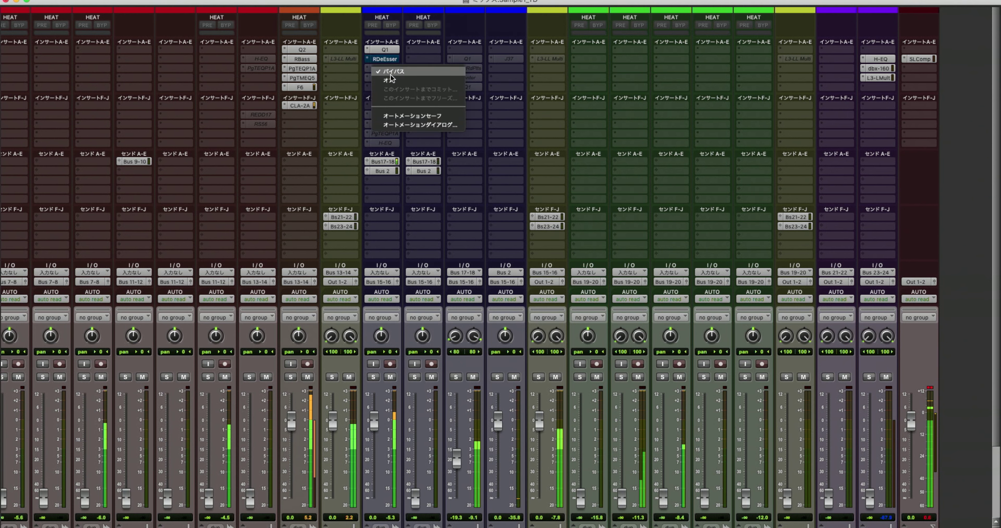
click(390, 77)
right_click(386, 77)
click(390, 84)
- Activate the inactive CLA-2A, PuigChild 660, PuigTec EQP1A and H-EQ inserts on the Vox_MAIN channel
right_click(386, 112)
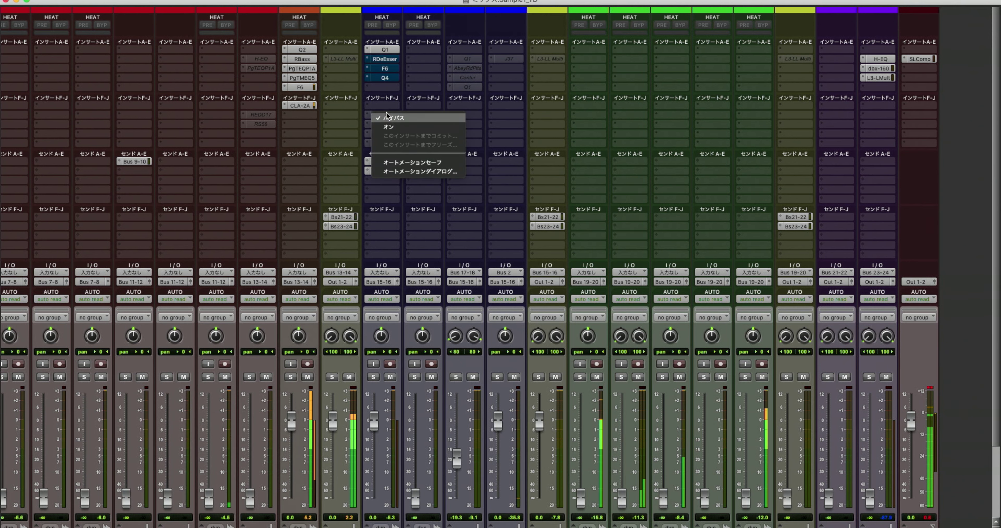
click(387, 127)
right_click(387, 125)
click(387, 135)
right_click(387, 134)
click(392, 147)
right_click(388, 144)
click(393, 155)
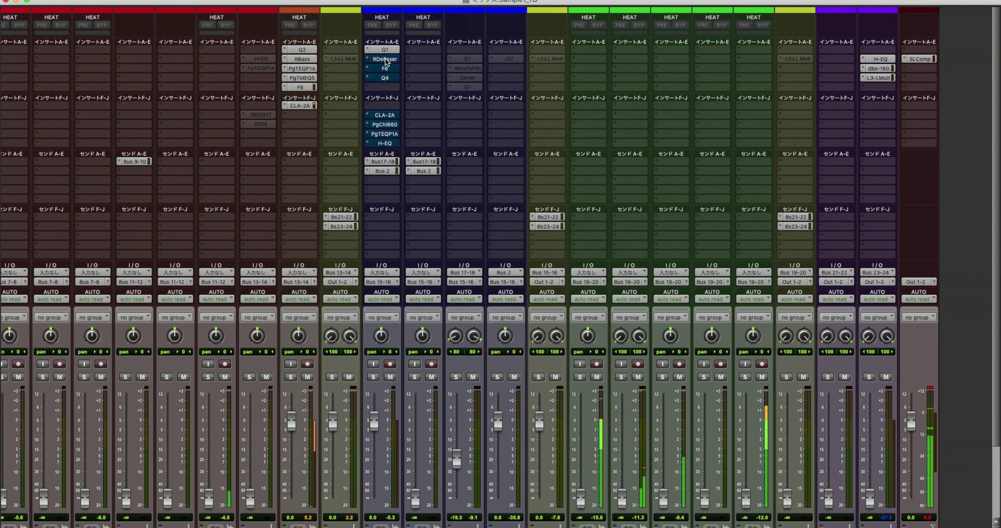
- Take the seven bypassed Vox_MAIN inserts, from RDeEsser through H-EQ, out of bypass
ctrl+super+click(385, 58)
ctrl+super+click(387, 68)
ctrl+super+click(385, 78)
ctrl+super+click(387, 115)
ctrl+super+click(386, 125)
ctrl+super+click(386, 134)
ctrl+super+click(385, 144)
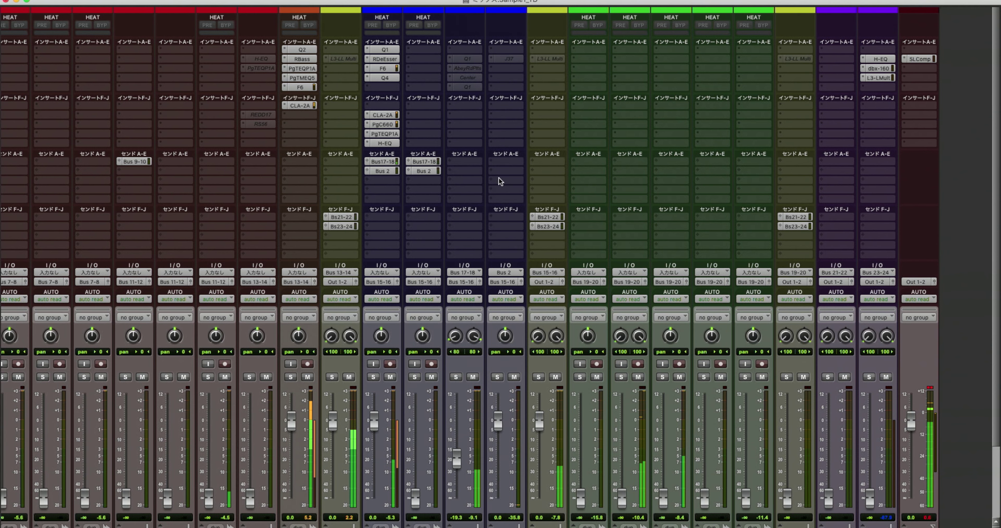
- Activate Q1, AbyRdPlts, Center and the second Q1 on Vox_Verb and J37 on Vox_DLY, leaving none bypassed
right_click(464, 58)
click(474, 69)
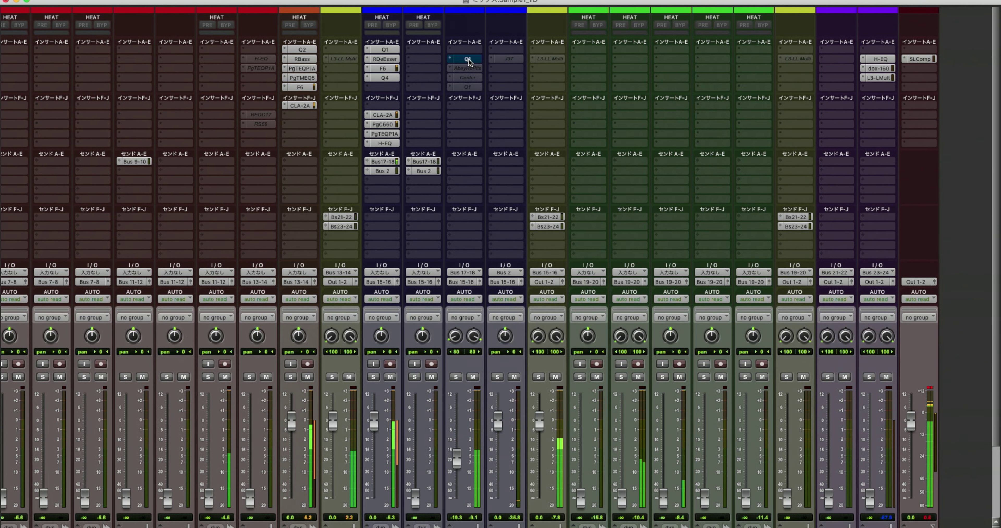
right_click(467, 66)
click(474, 77)
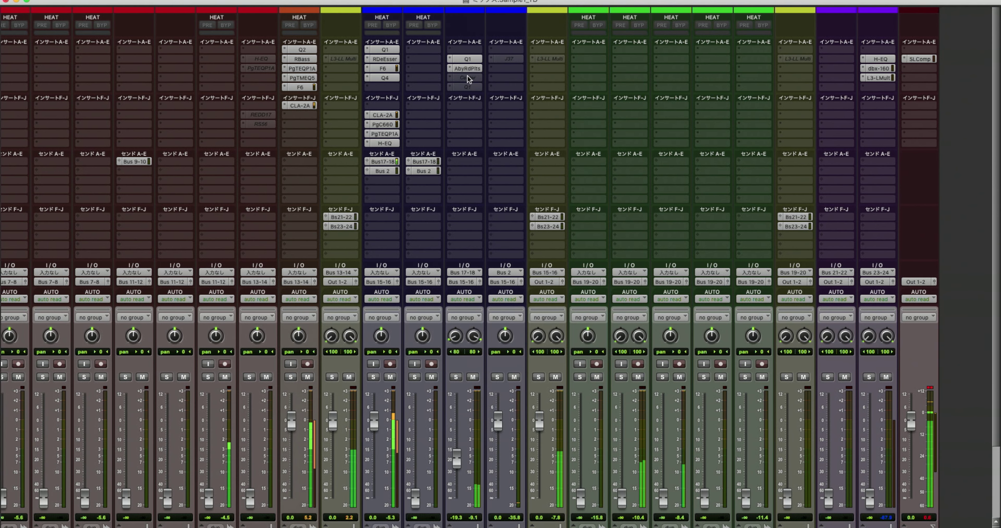
right_click(467, 75)
click(473, 87)
right_click(466, 87)
click(473, 99)
right_click(505, 57)
click(512, 69)
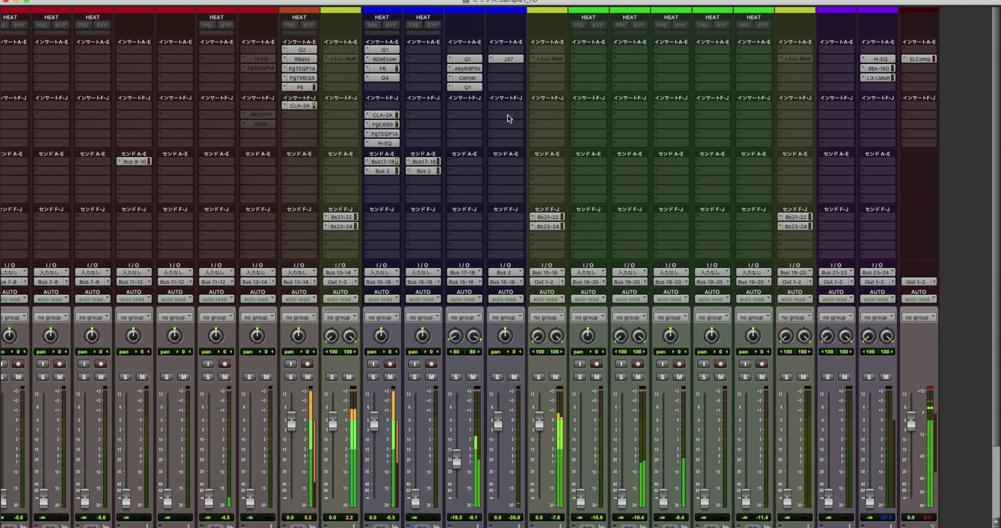
scroll(508, 114, down, 5)
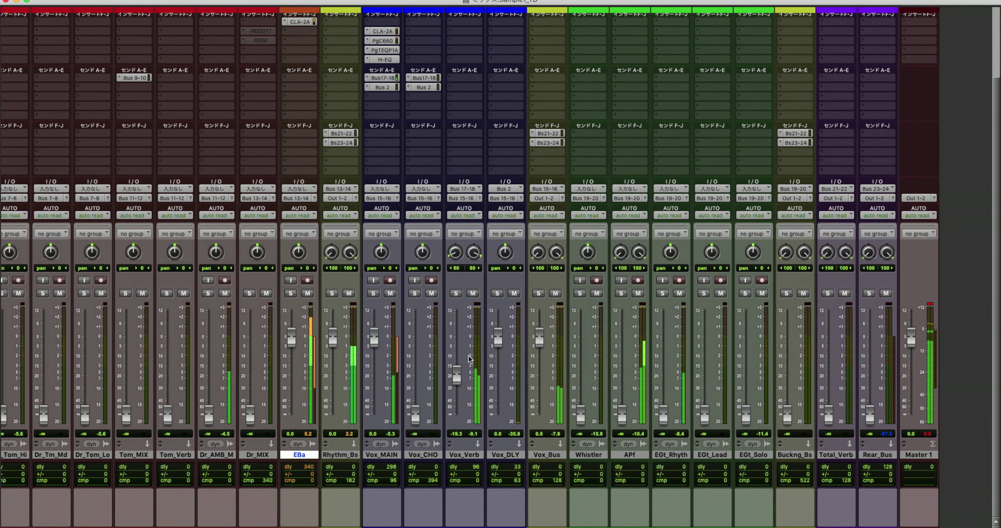
scroll(496, 330, up, 5)
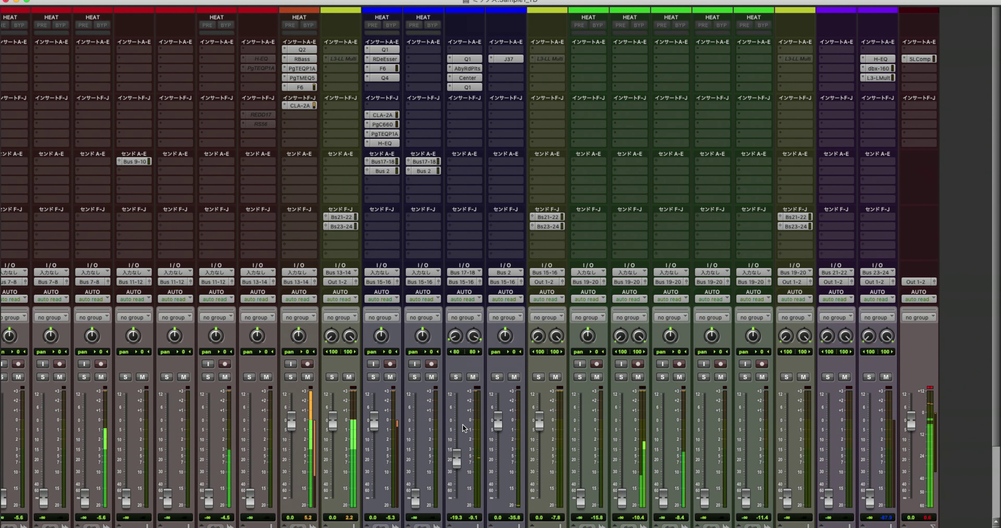
scroll(505, 442, down, 2)
scroll(506, 442, left, 5)
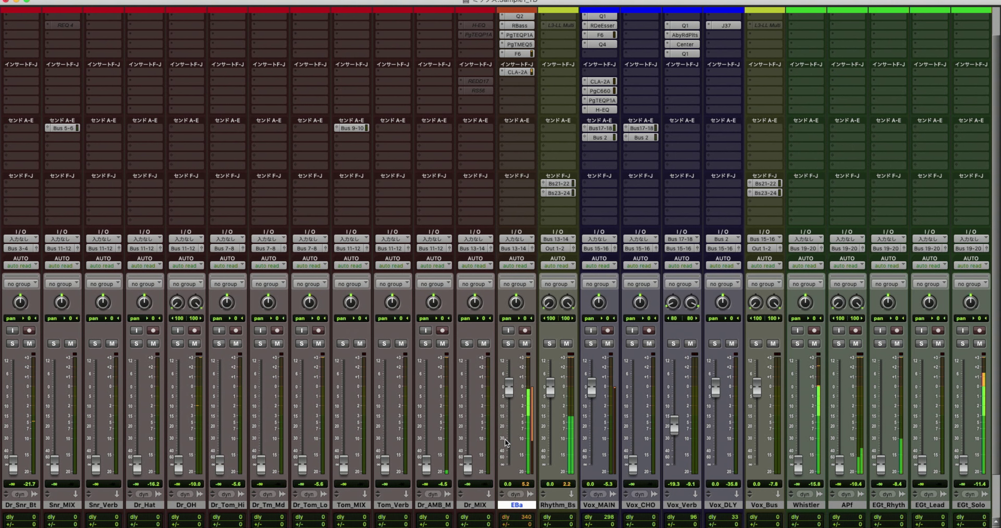
- Audition level changes on the EBa channel against the vocals and lower its fader to -8.9 dB
drag(511, 387, 509, 393)
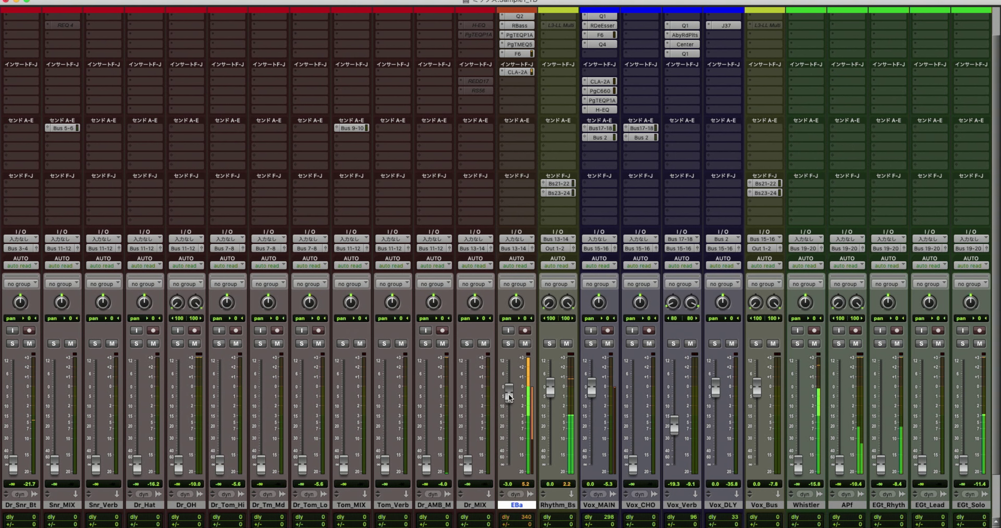
drag(508, 392, 509, 392)
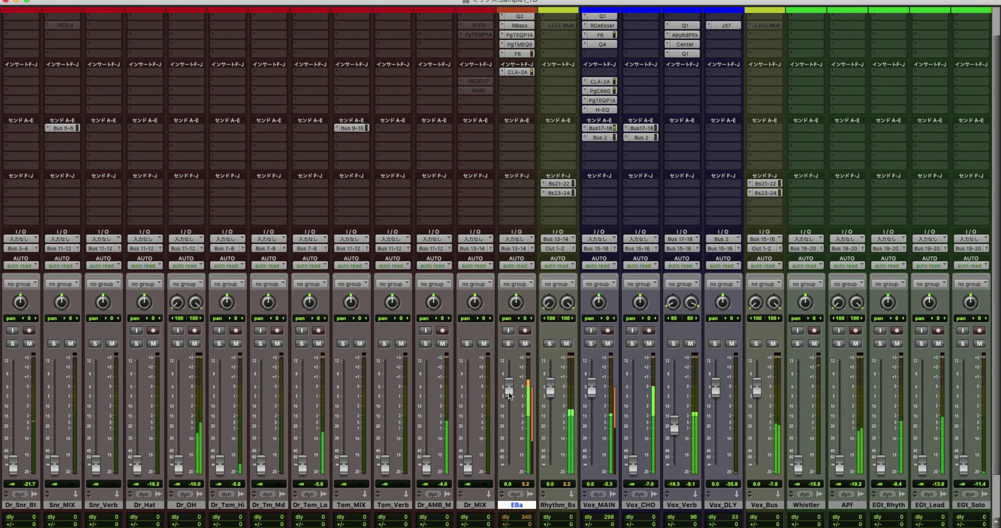
drag(508, 391, 506, 409)
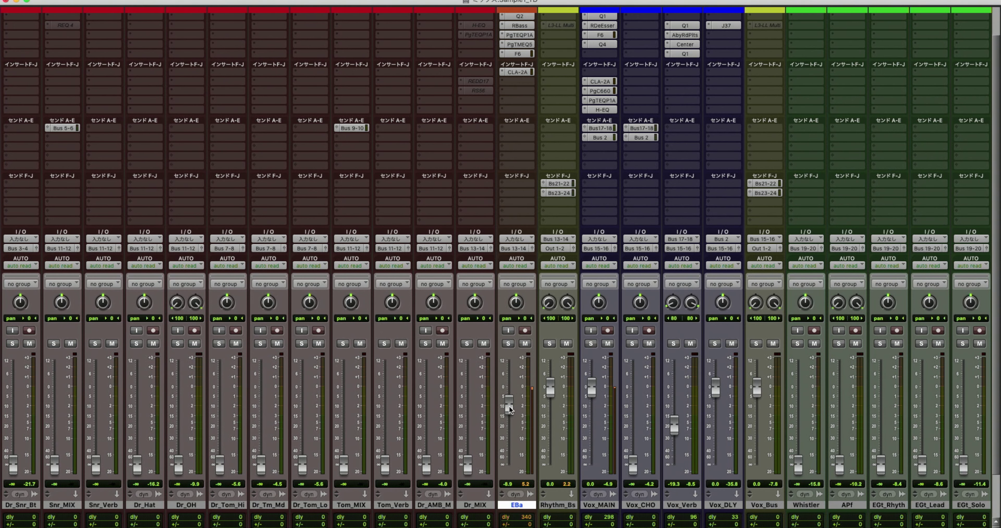
scroll(513, 400, up, 3)
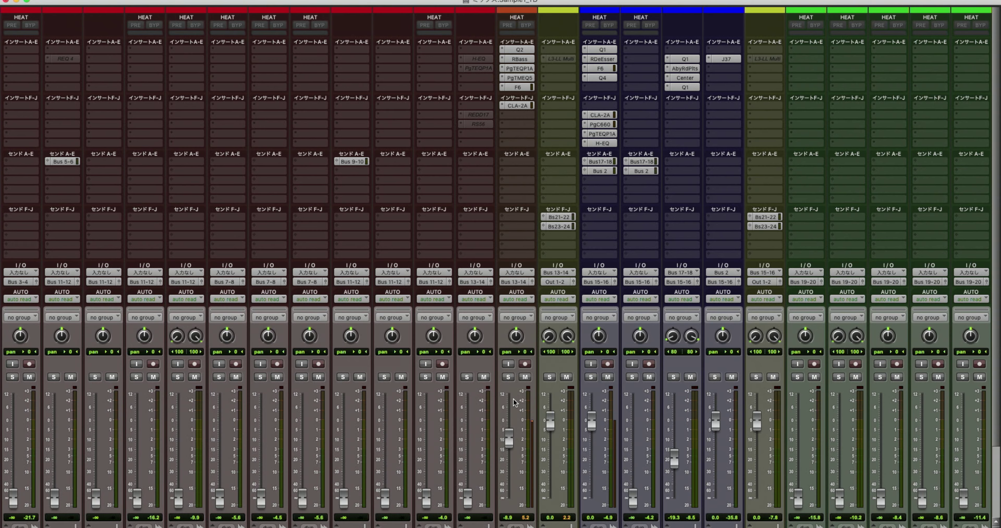
- Review the Q10 Equalizer and Renaissance Bass settings on the EBa track in the Edit window
key(super+equal)
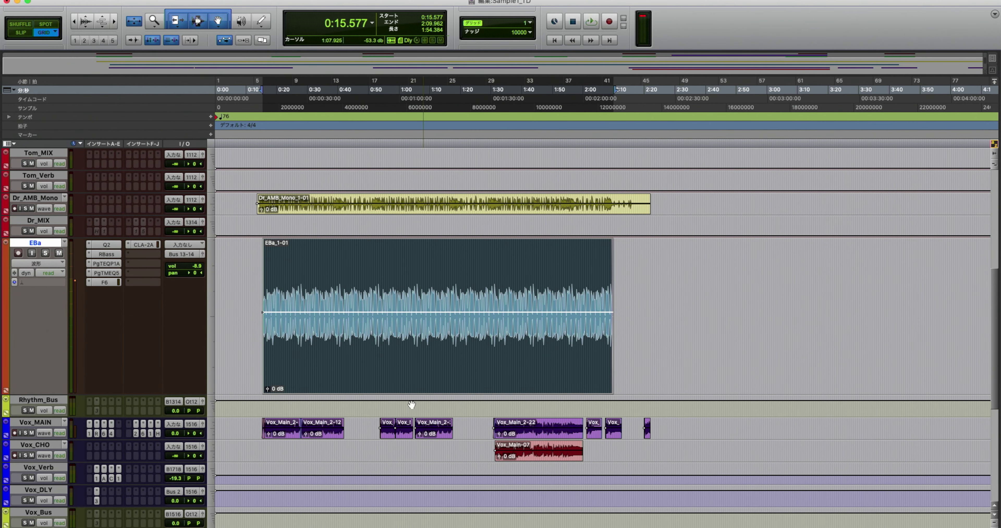
click(112, 245)
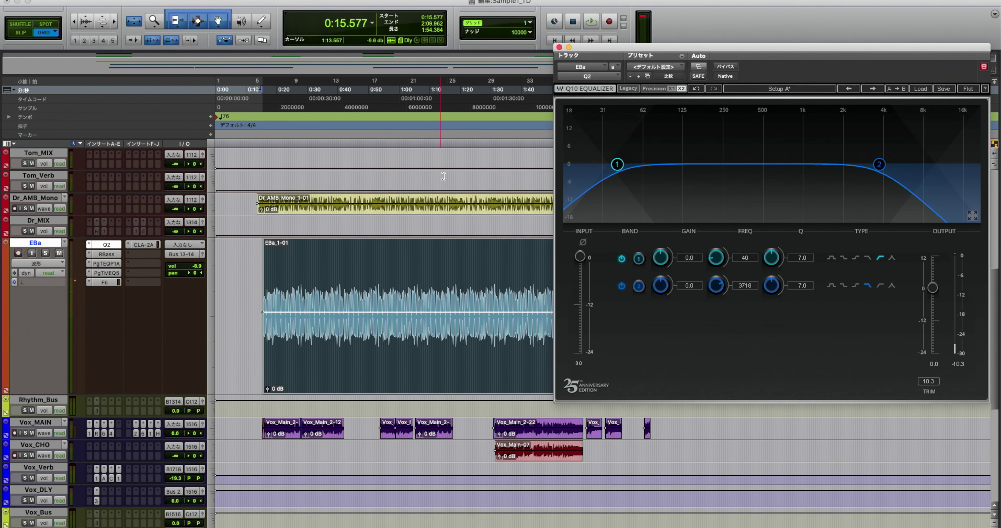
drag(671, 49, 627, 52)
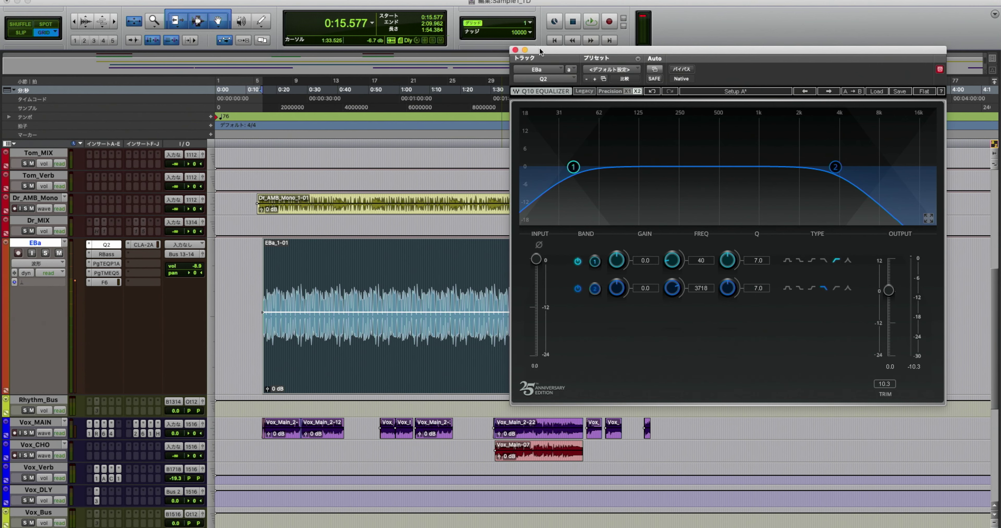
click(515, 50)
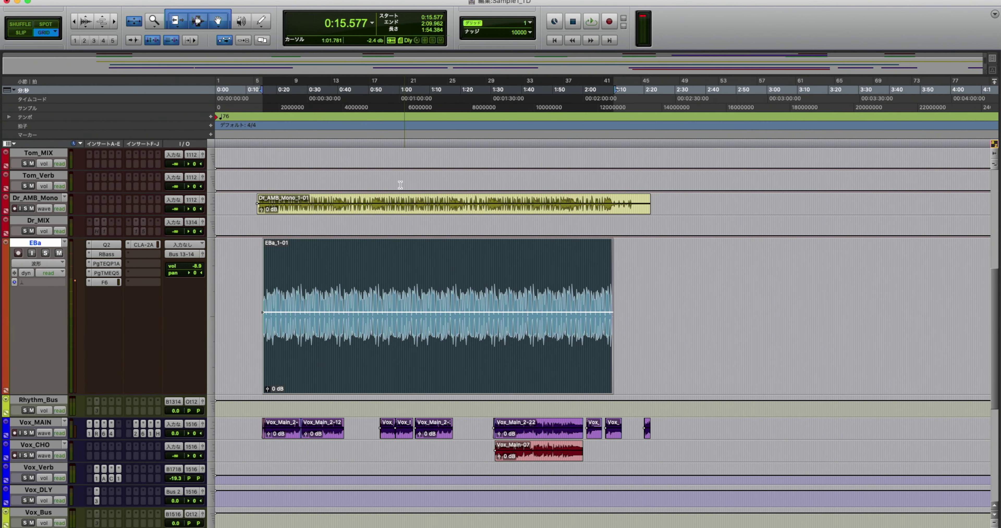
click(114, 254)
drag(599, 48, 678, 29)
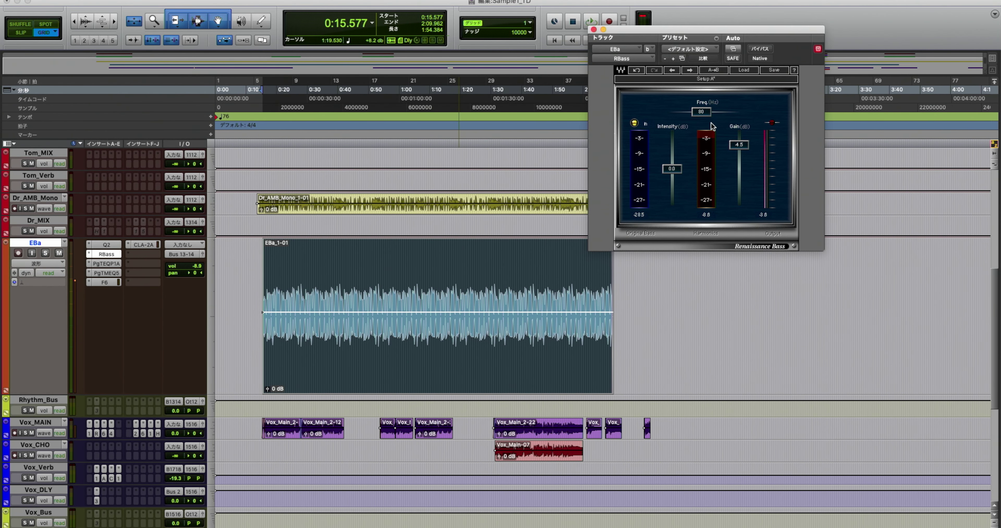
- Examine the PuigTec EQP1A and PuigTec MEQ5 settings on the EBa track, arranging both plug-ins one above the other for comparison
click(105, 264)
drag(677, 32, 221, 2)
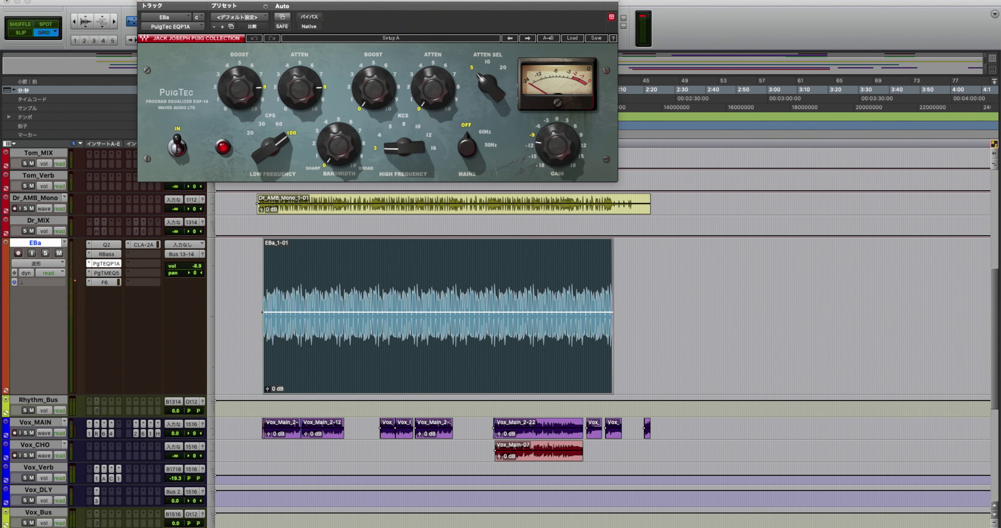
click(106, 273)
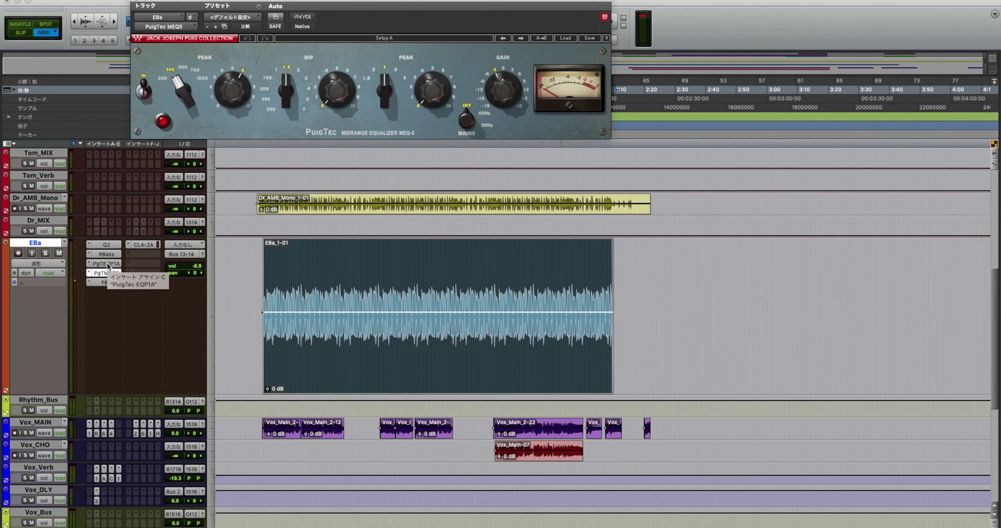
click(107, 264)
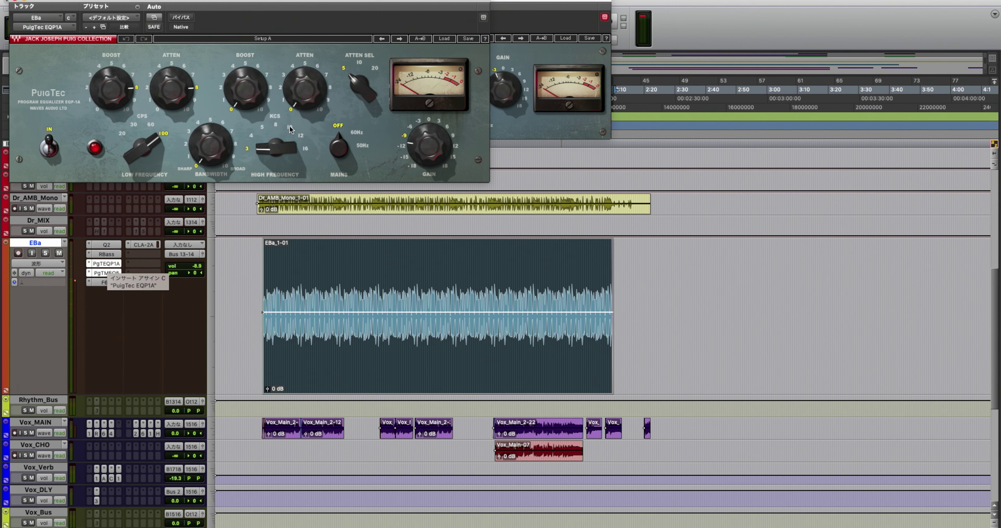
drag(382, 1, 744, 1)
click(364, 44)
drag(353, 23, 588, 184)
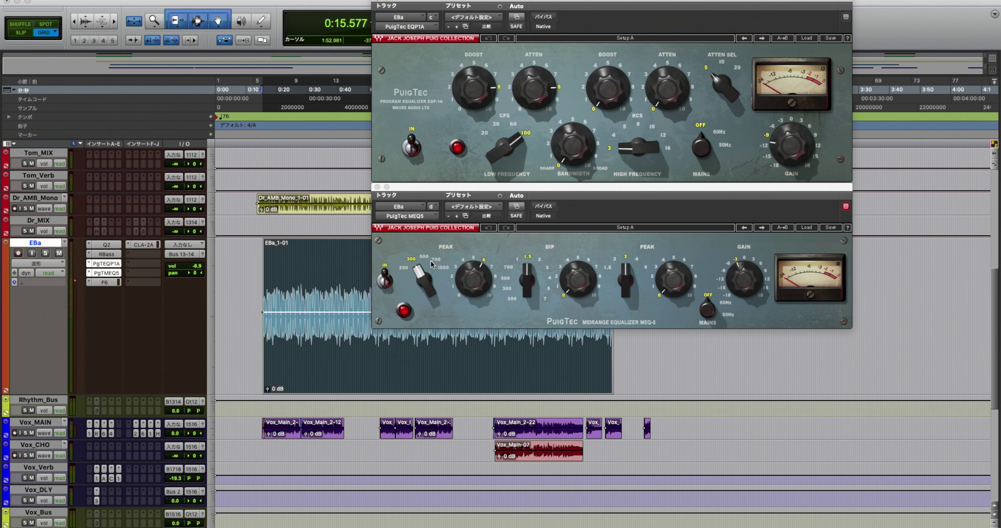
mouse_move(411, 279)
click(377, 187)
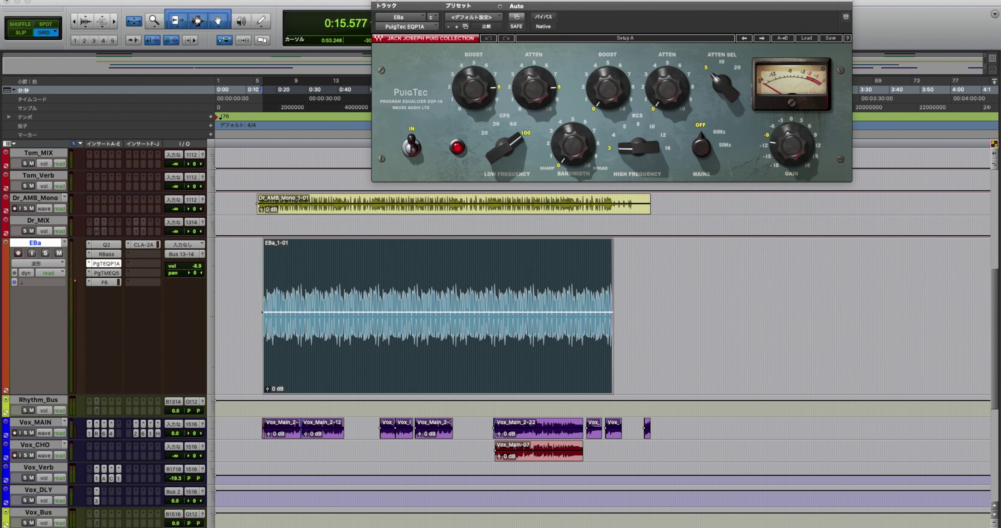
click(379, 1)
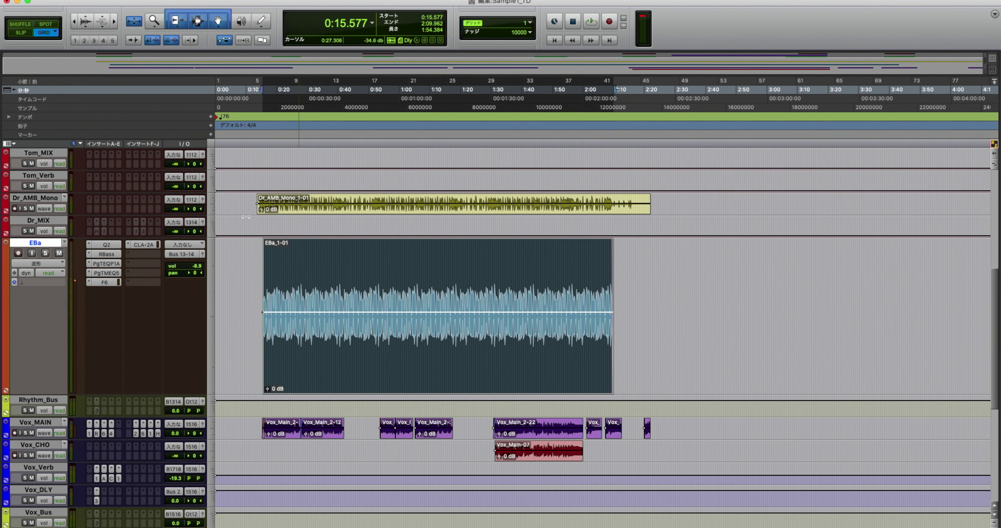
- Review the F6 and CLA-2A settings on the EBa track, and recheck the PuigTec MEQ5
click(113, 283)
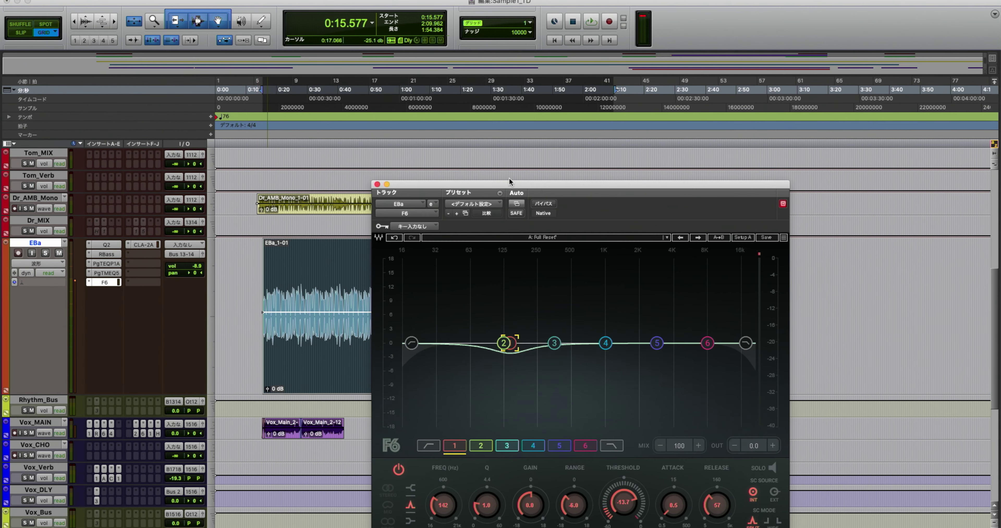
drag(531, 184, 563, 79)
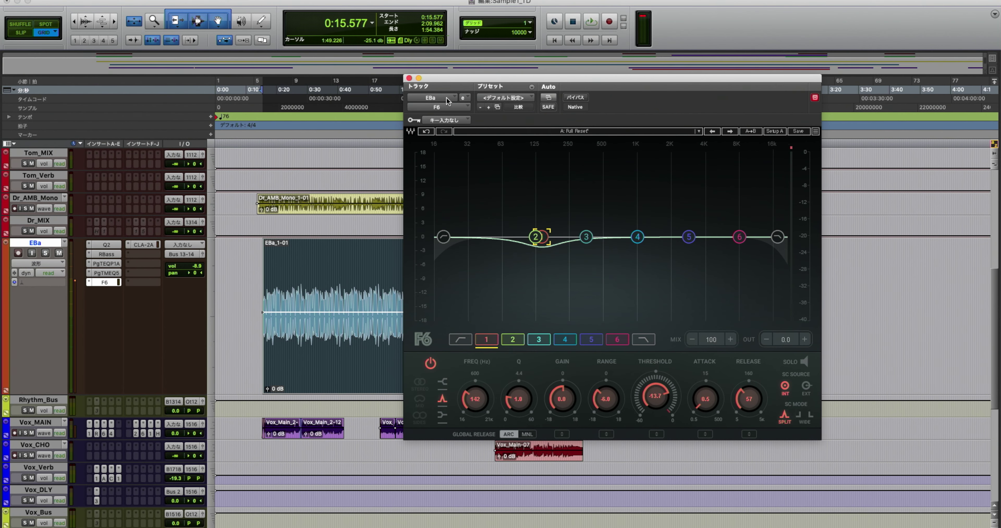
click(408, 79)
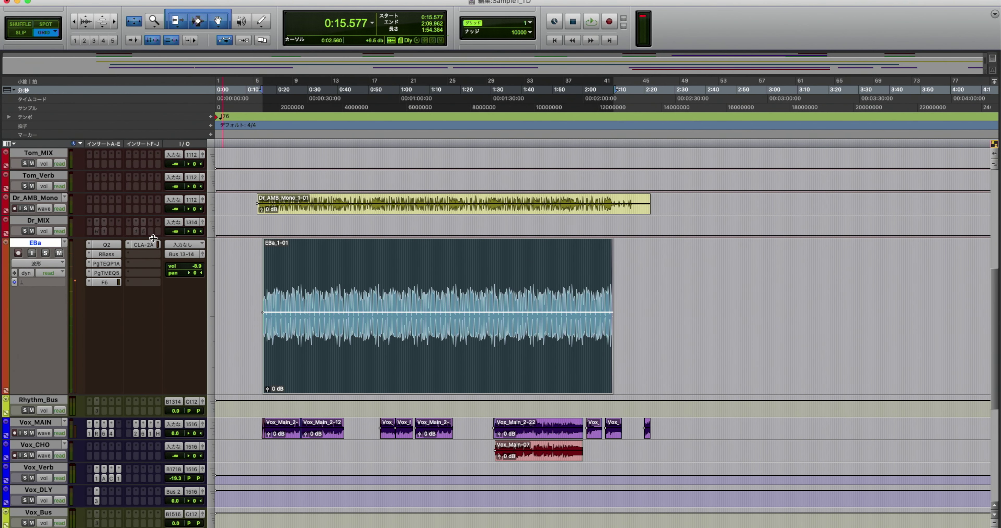
click(145, 244)
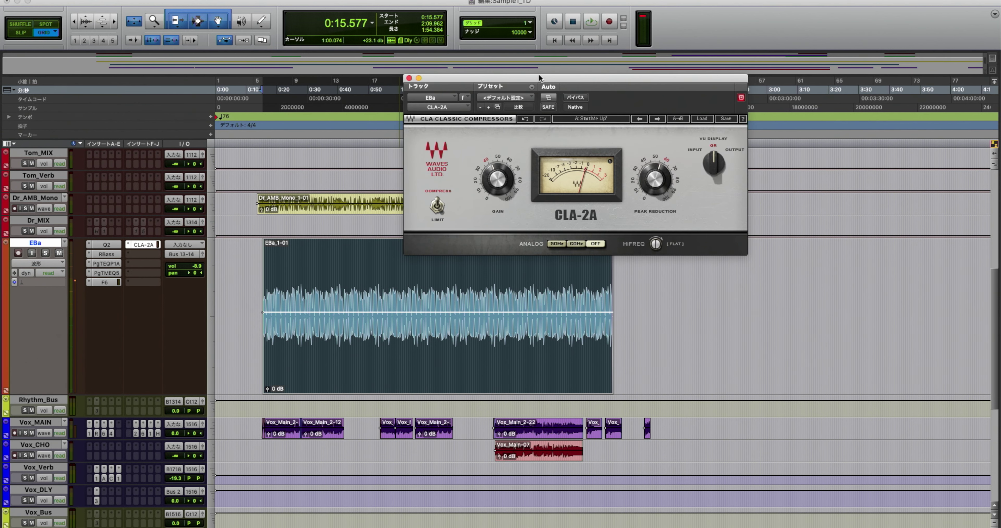
drag(537, 98, 593, 122)
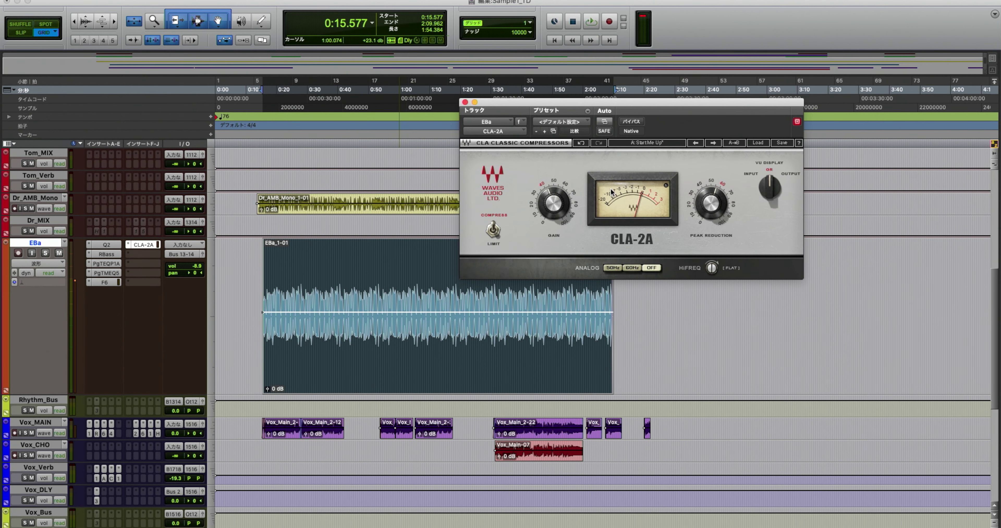
click(465, 102)
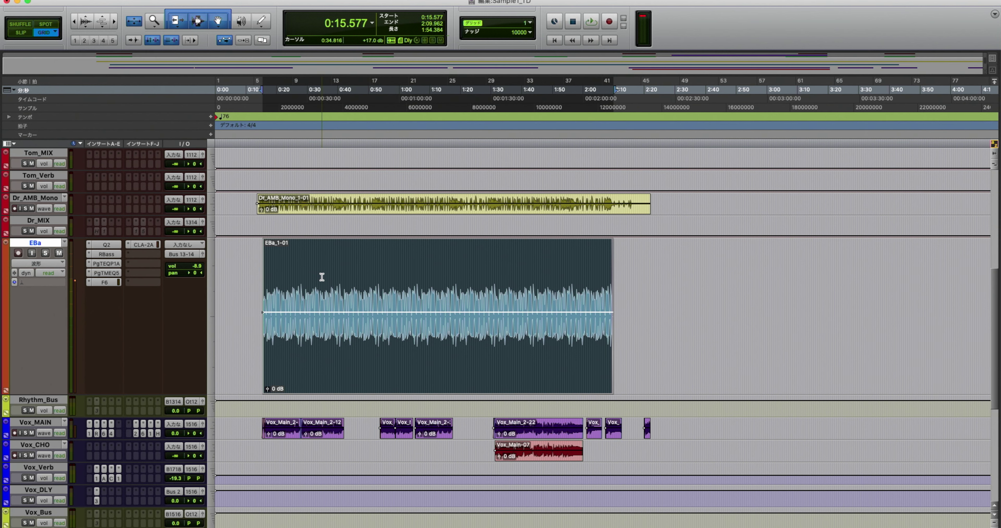
click(114, 273)
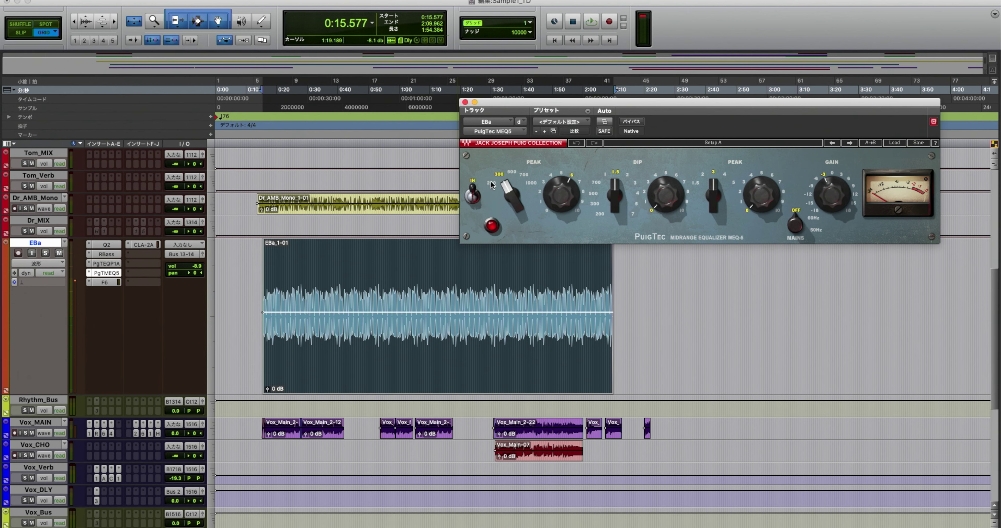
click(465, 102)
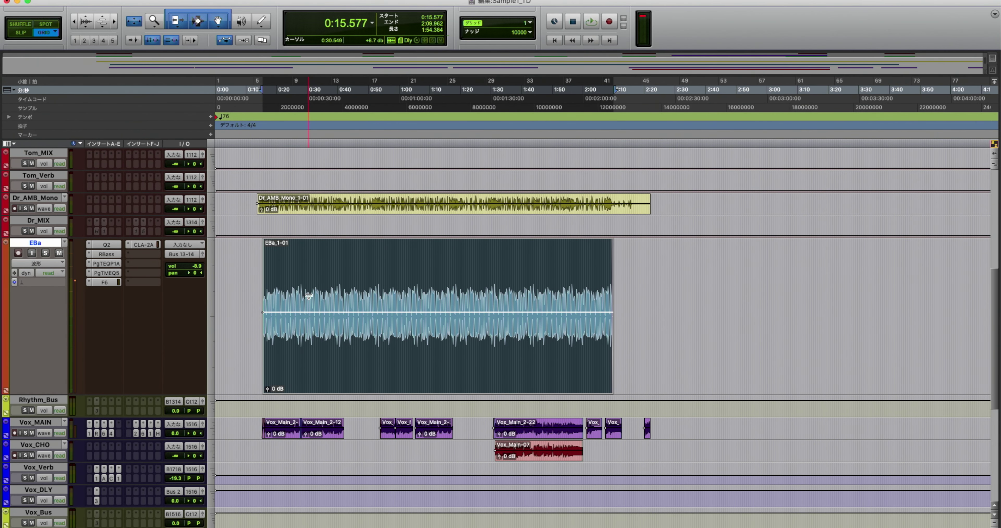
- Insert the Waves Scheps 73 (mono) plug-in after the CLA-2A on the EBa track and place its window clear of the waveform
click(146, 253)
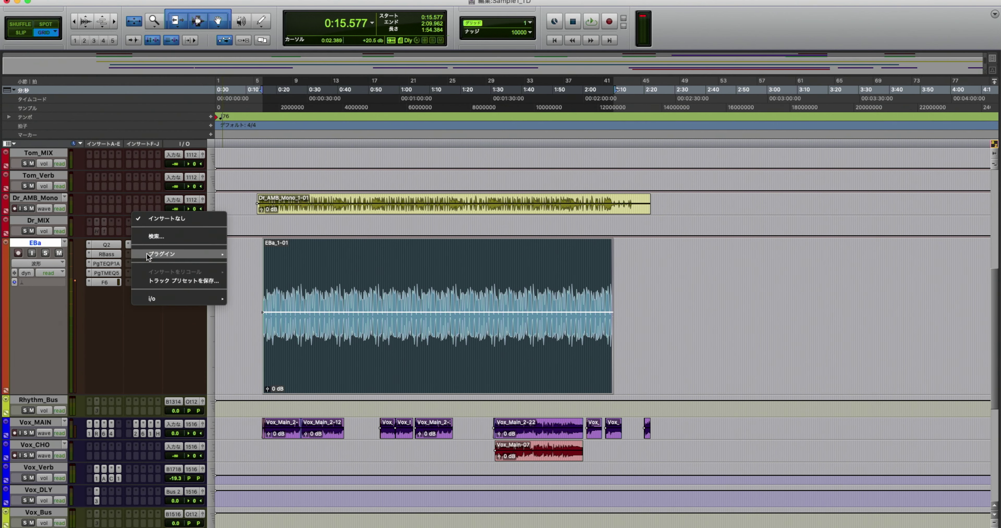
mouse_move(170, 253)
mouse_move(285, 266)
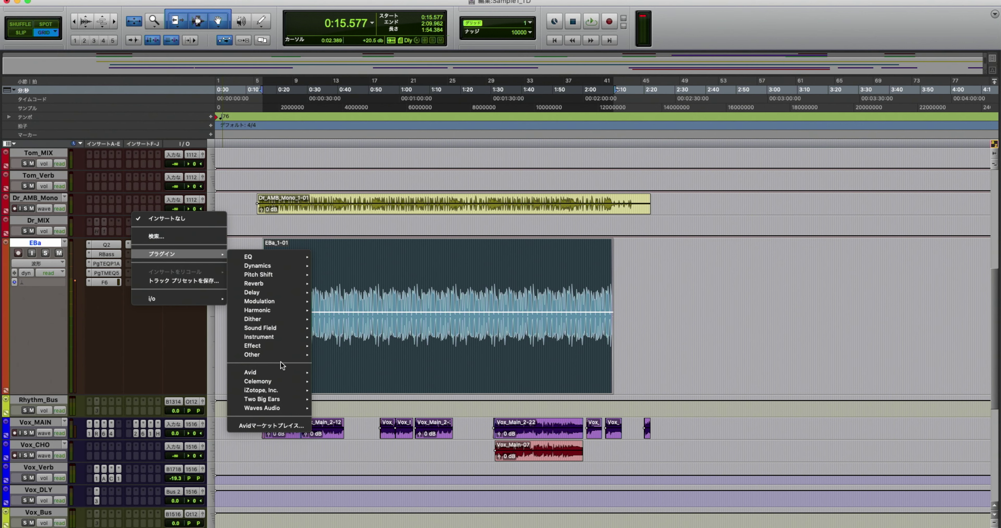
mouse_move(279, 400)
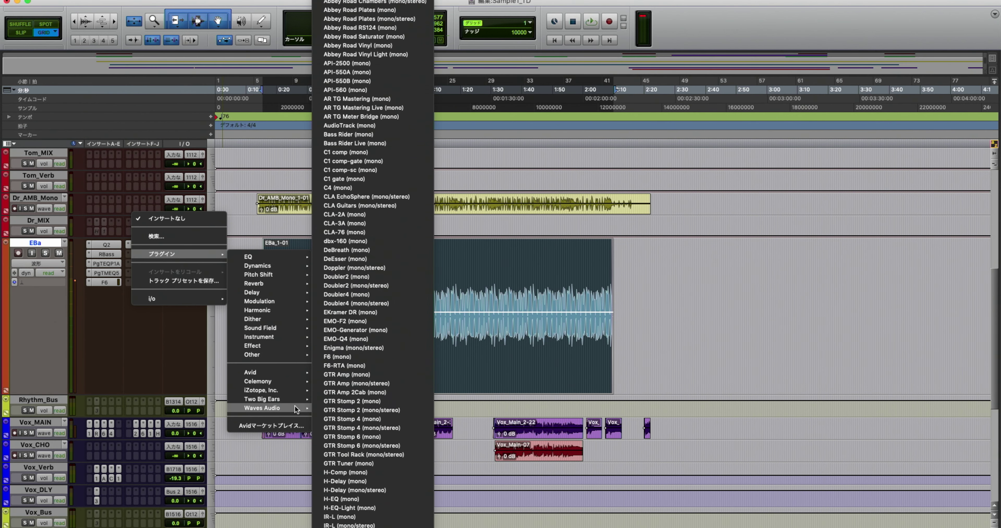
scroll(392, 96, down, 10)
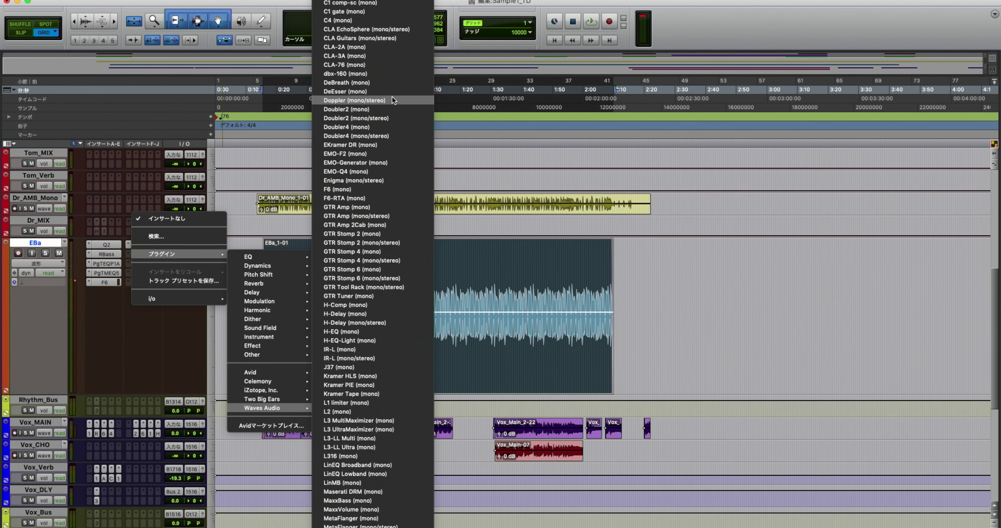
scroll(361, 294, down, 5)
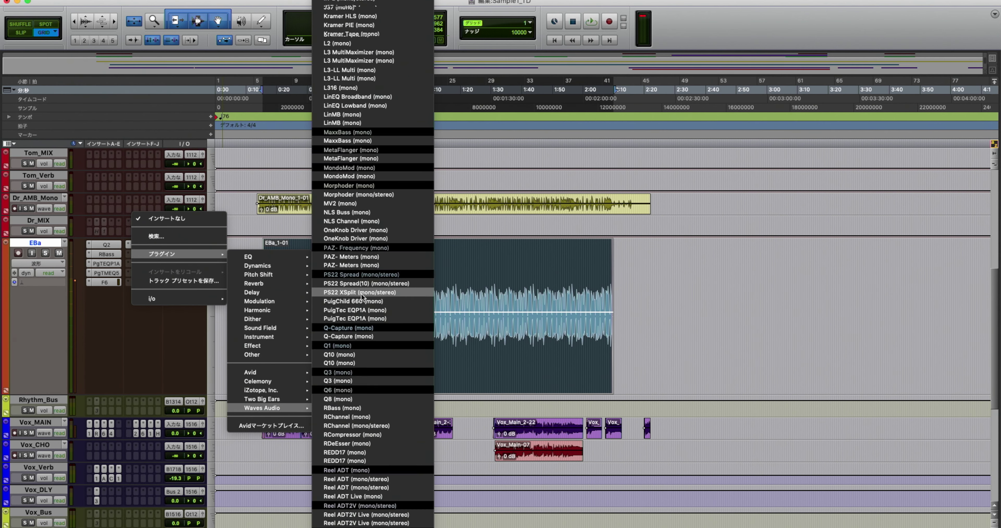
scroll(377, 308, down, 6)
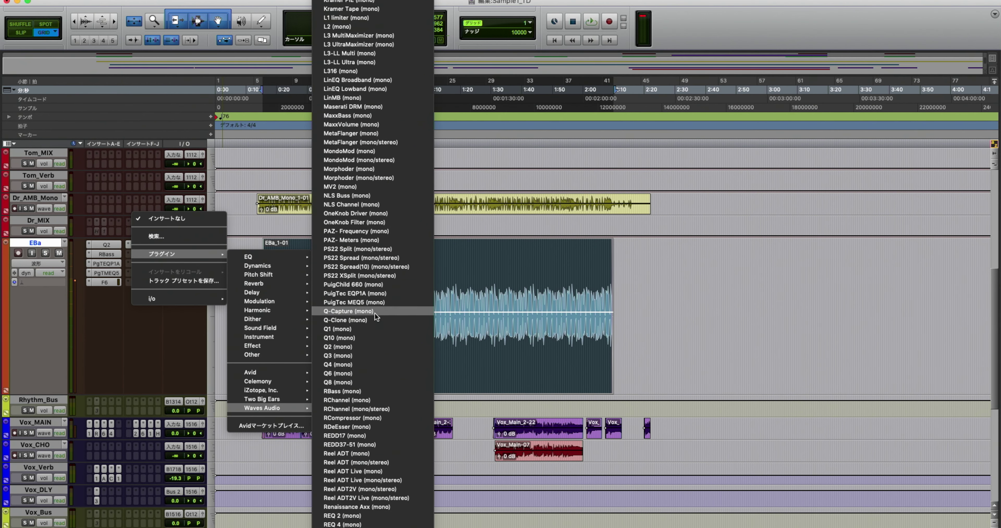
scroll(371, 332, down, 5)
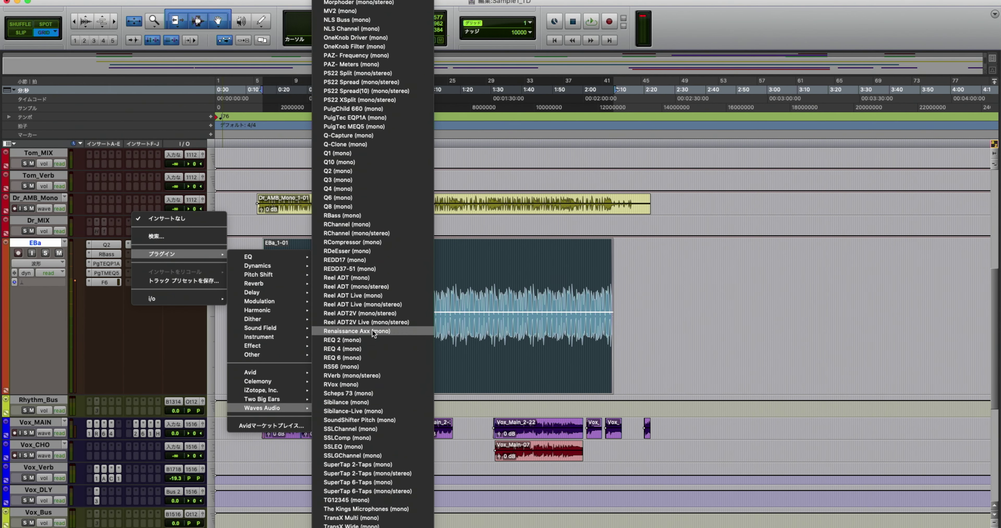
click(371, 360)
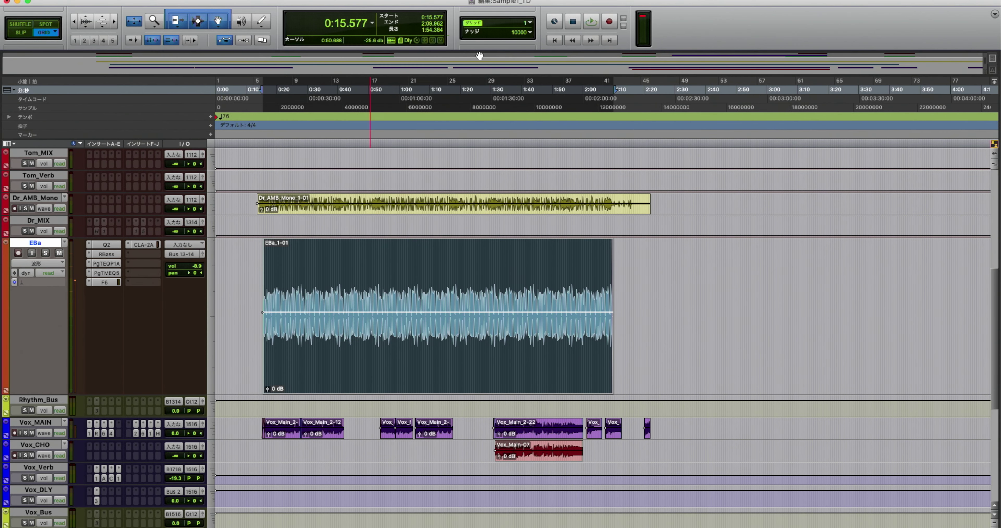
drag(506, 104, 673, 19)
- During playback, enable Drive in the EBa track's Scheps 73 and lower its output to about -3 dB
key(space)
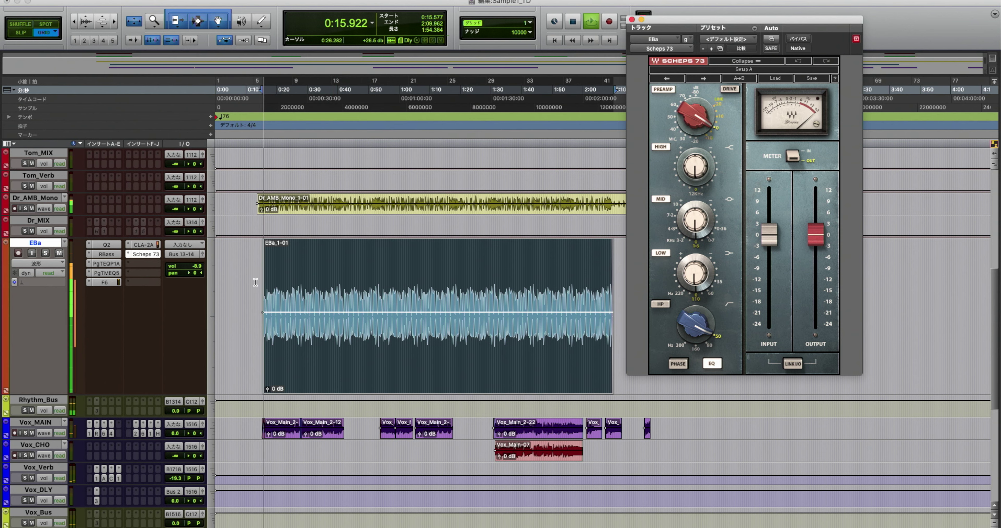
click(729, 89)
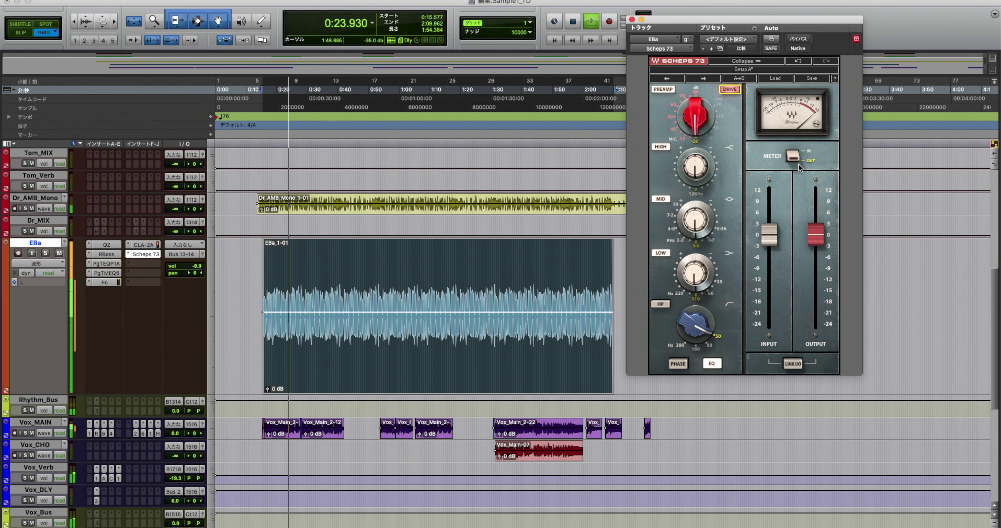
drag(815, 234, 815, 246)
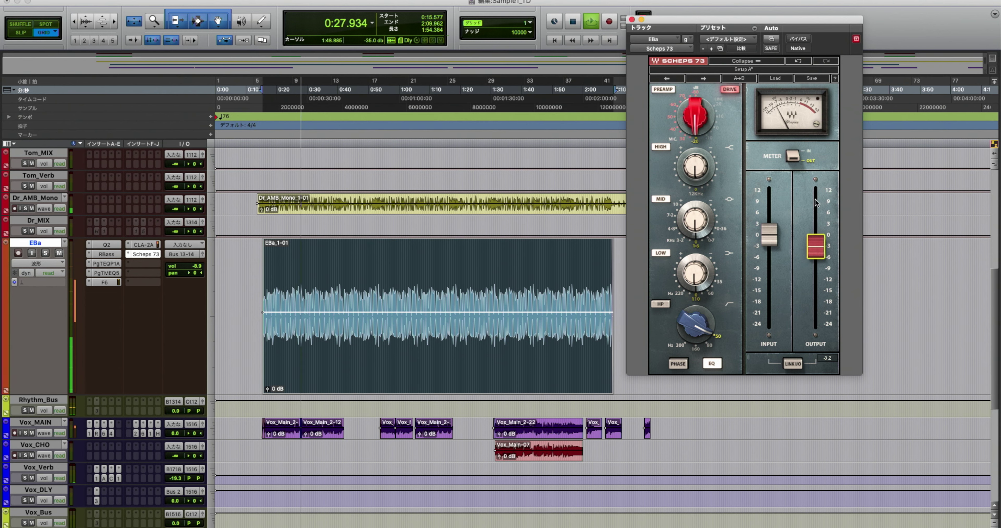
- Compare the bass with Scheps 73 bypassed and active, fine-tuning the output level to match loudness
click(796, 38)
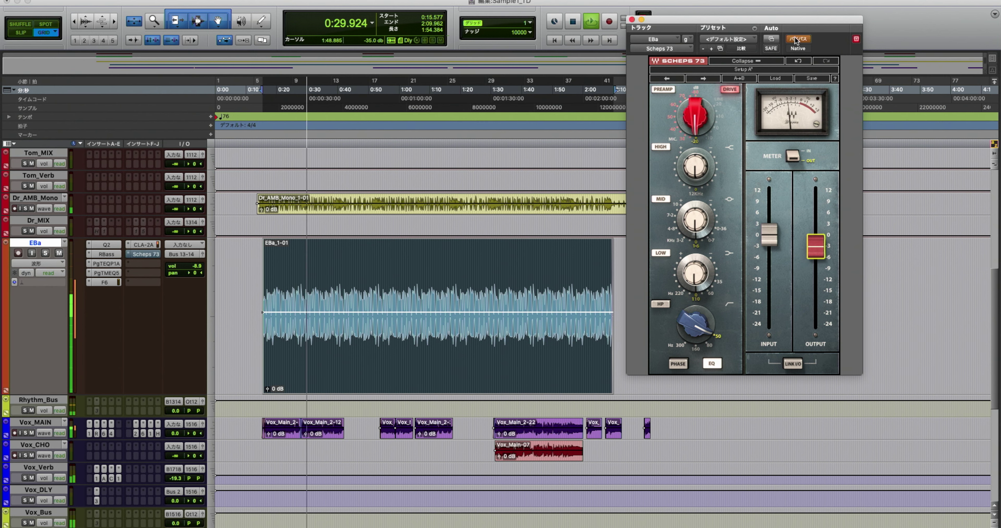
click(796, 39)
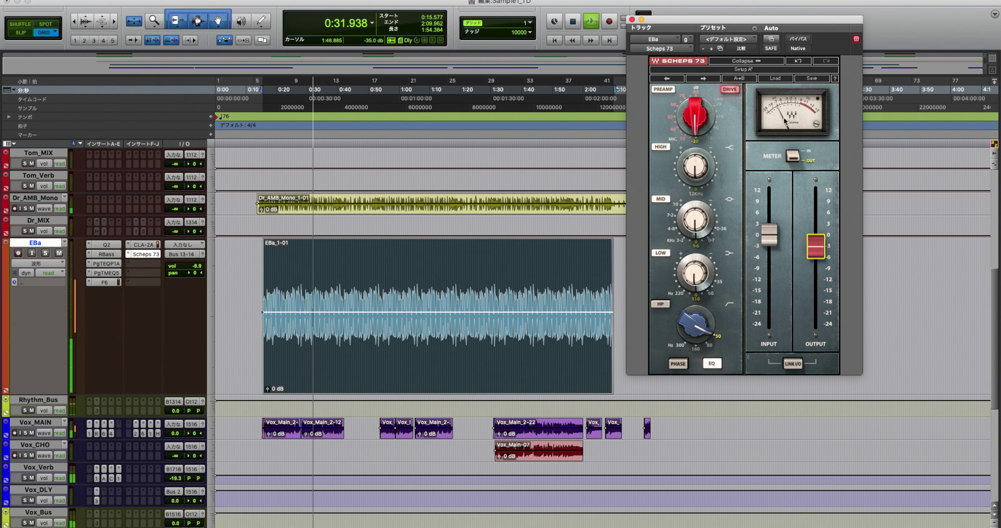
mouse_move(815, 247)
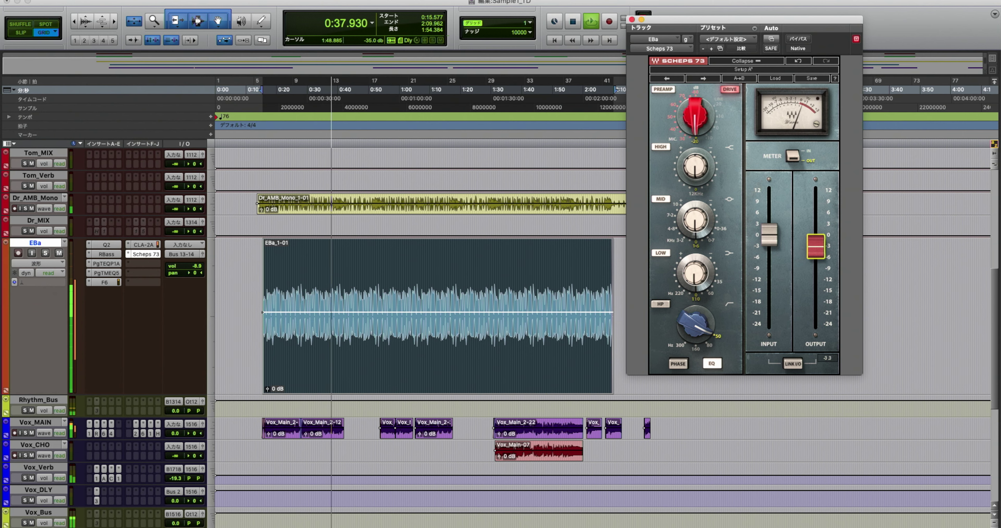
click(797, 39)
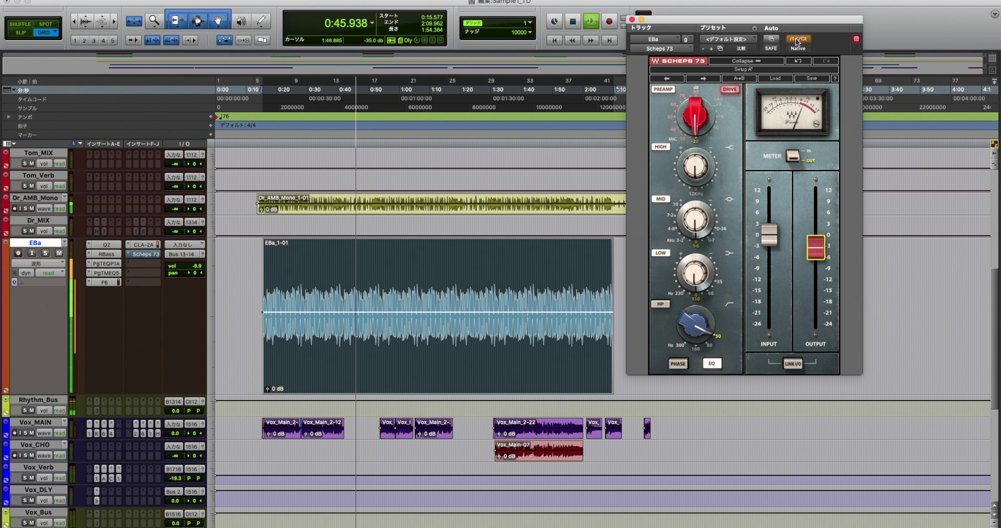
click(796, 40)
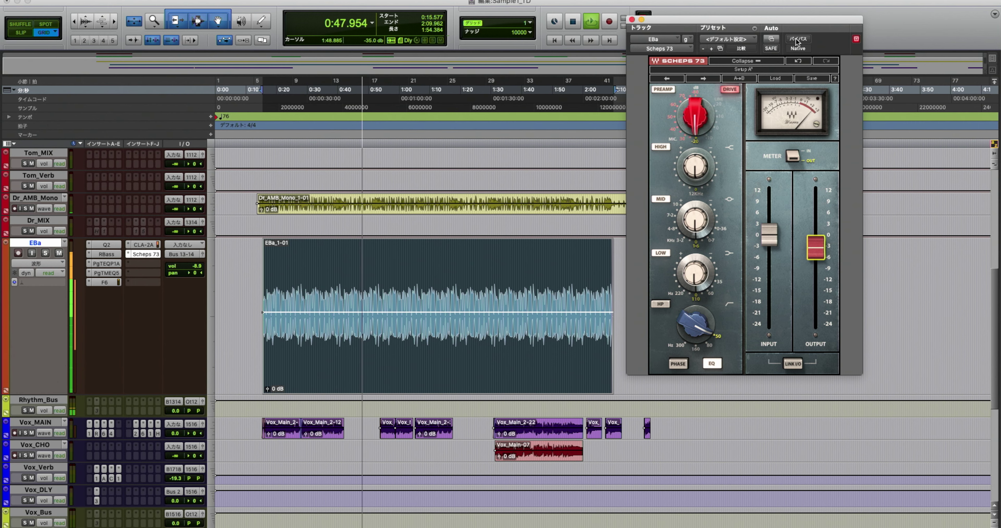
- Return the Scheps 73 output to 0 dB, lower its input to about -6 dB, and compare against bypass
drag(815, 248, 769, 258)
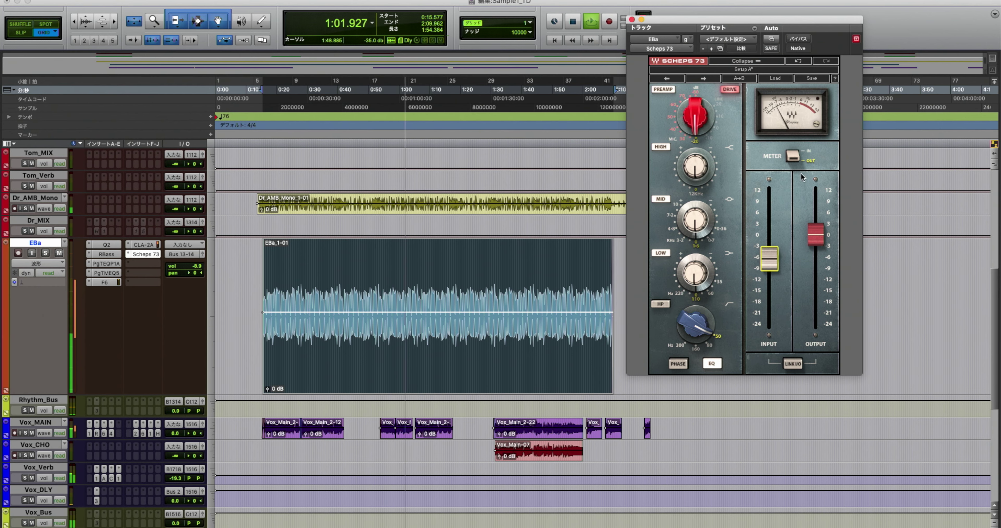
click(798, 39)
click(797, 38)
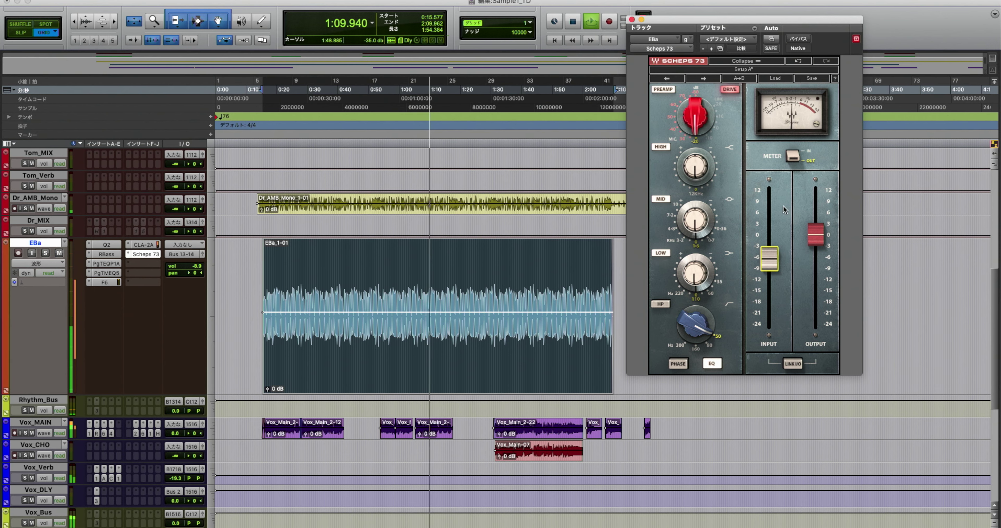
- Try a higher Scheps 73 preamp gain with reduced output, compare against bypass, and restore both settings
click(682, 138)
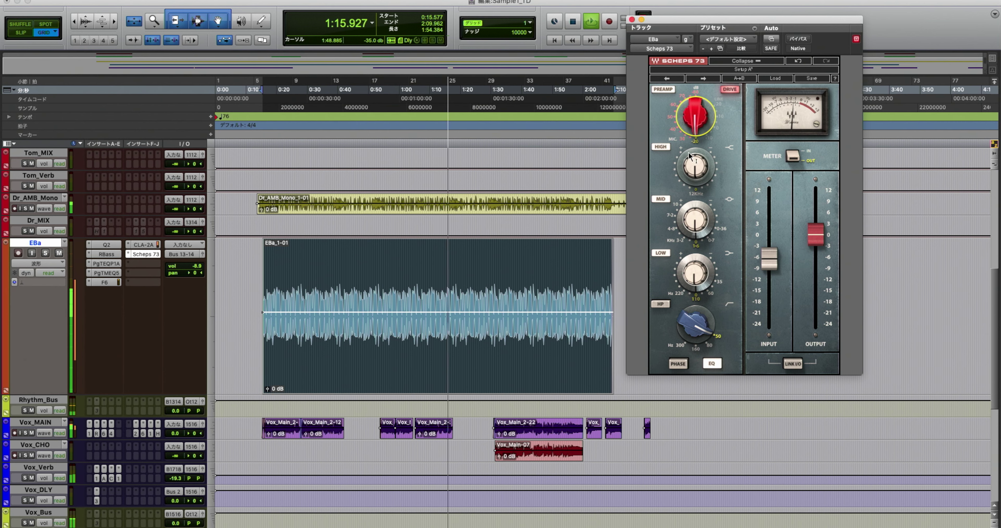
click(692, 140)
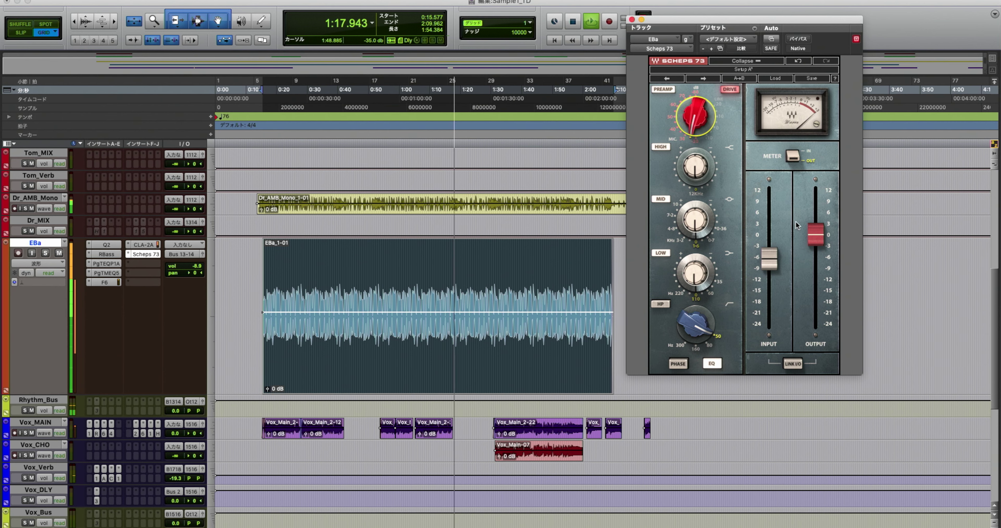
drag(819, 237, 815, 251)
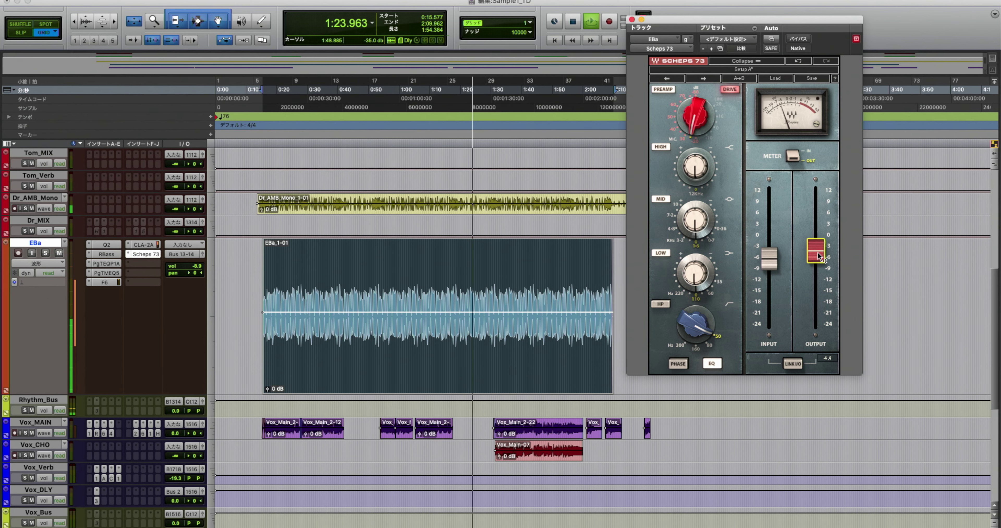
click(803, 41)
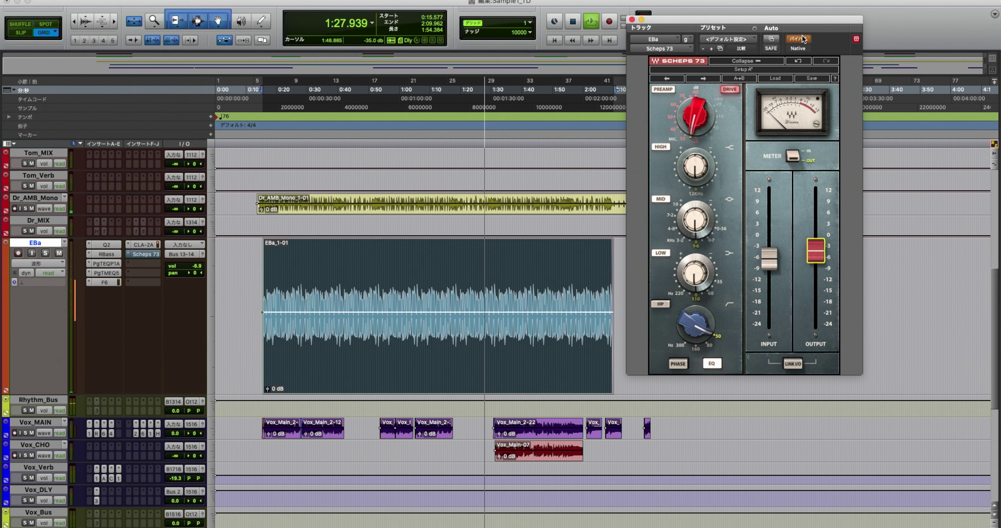
drag(818, 257, 816, 235)
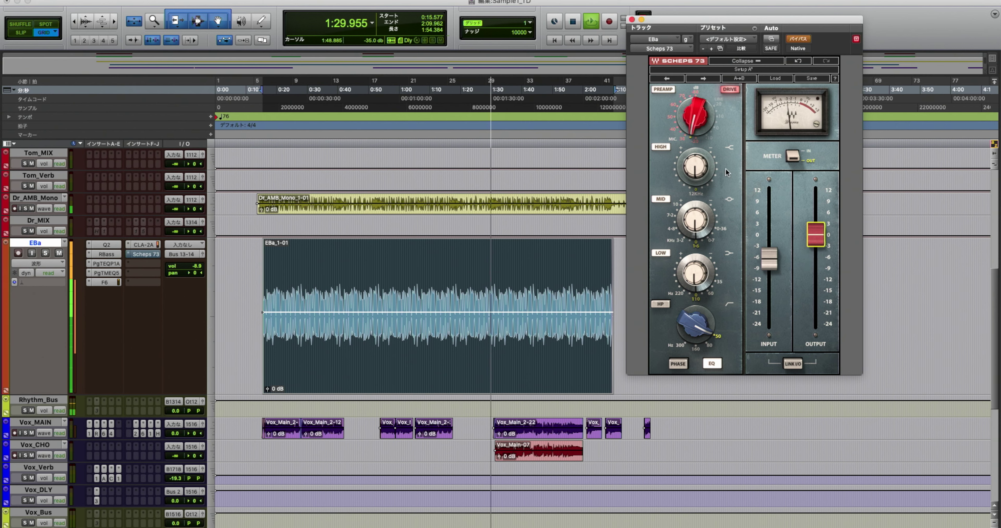
mouse_move(730, 112)
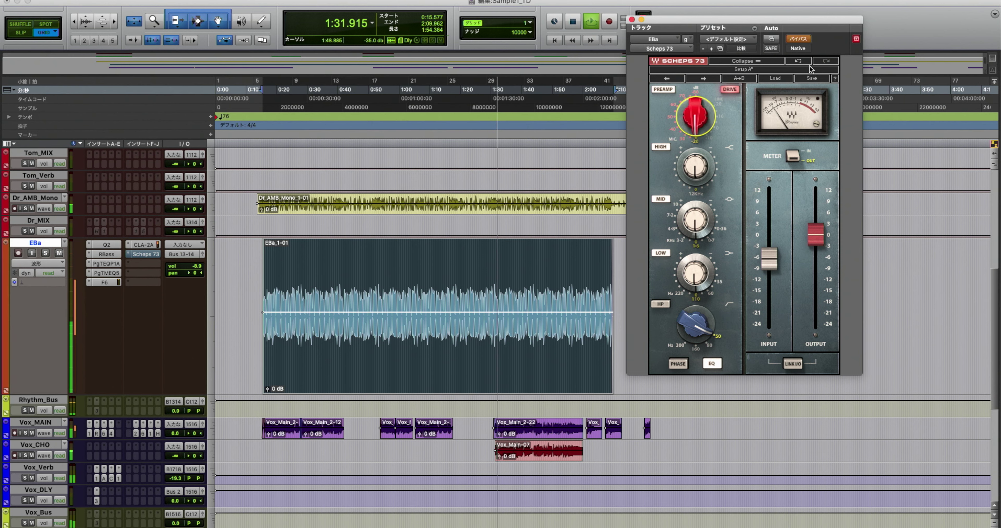
click(798, 41)
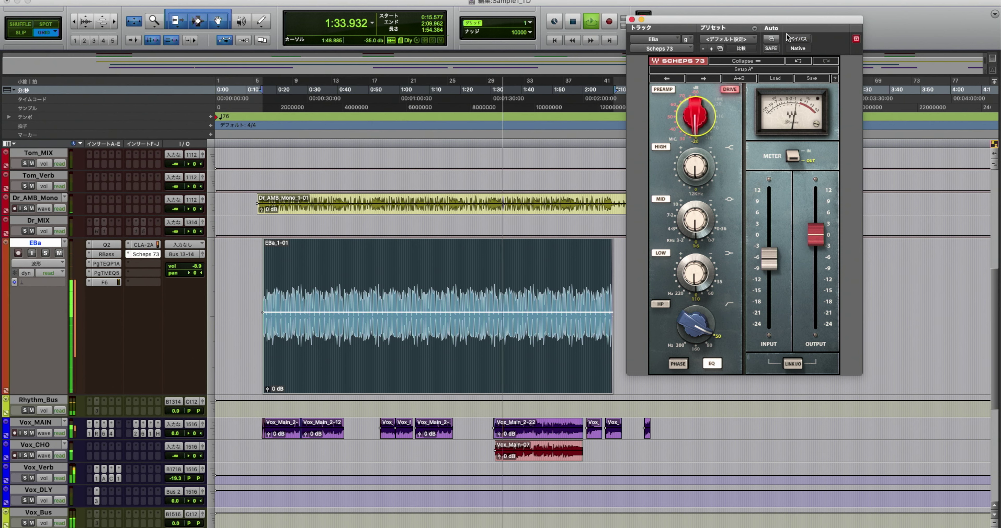
- Restart playback from the selection start with the EBa and Rhythm_Bus tracks soloed
key(space)
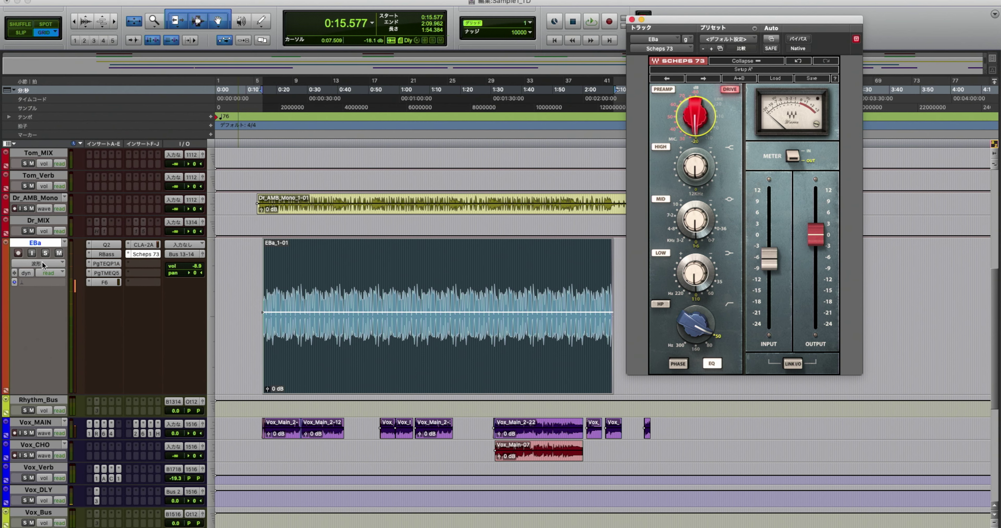
click(45, 253)
key(space)
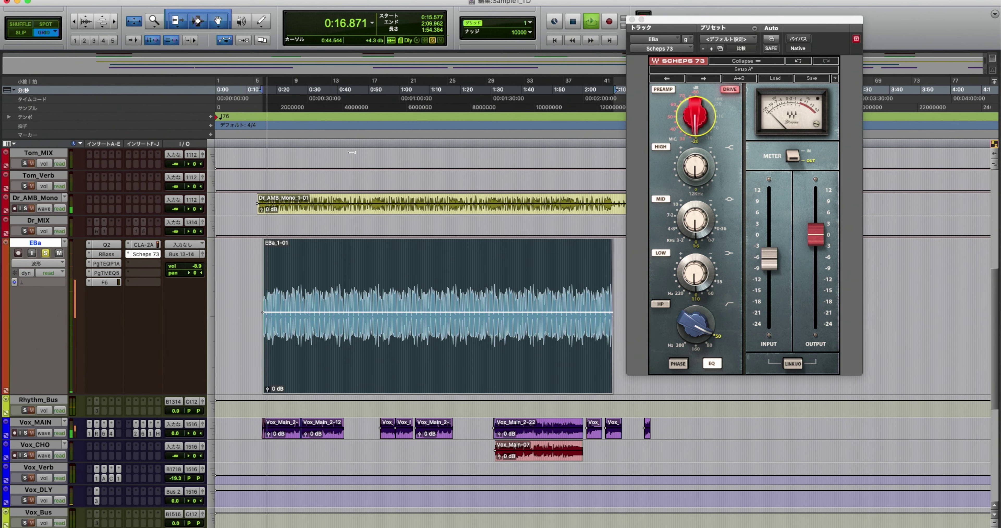
click(25, 411)
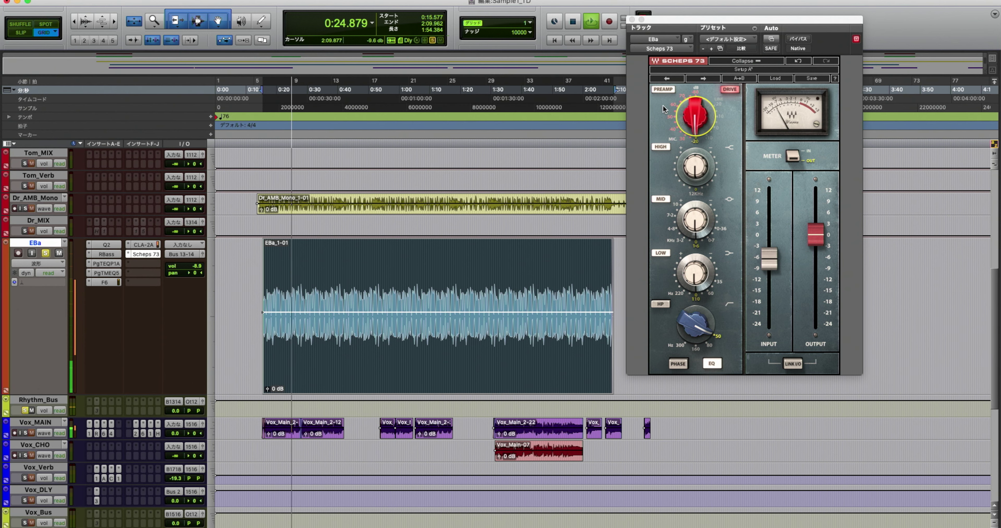
- Try a higher Scheps 73 preamp gain on the soloed bass, restore the gain, and close the plug-in window
click(631, 19)
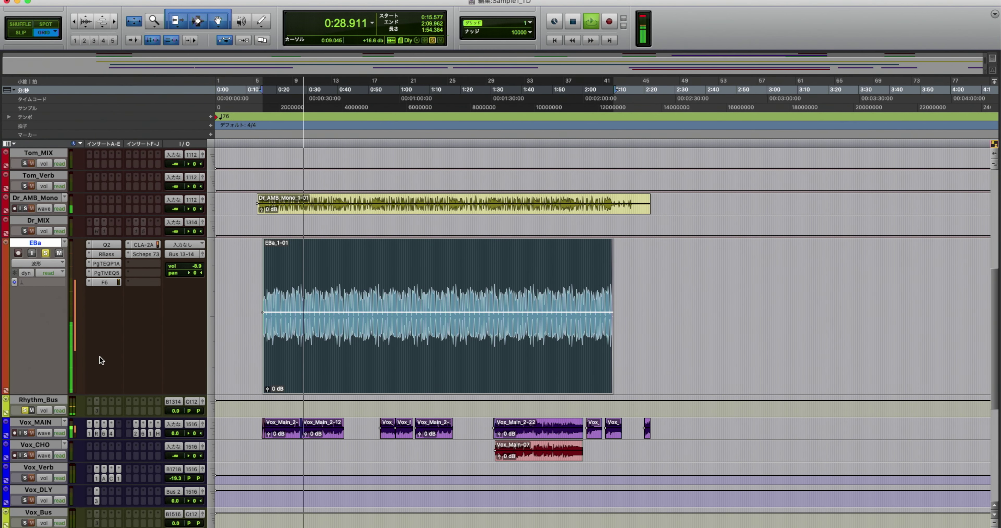
click(148, 253)
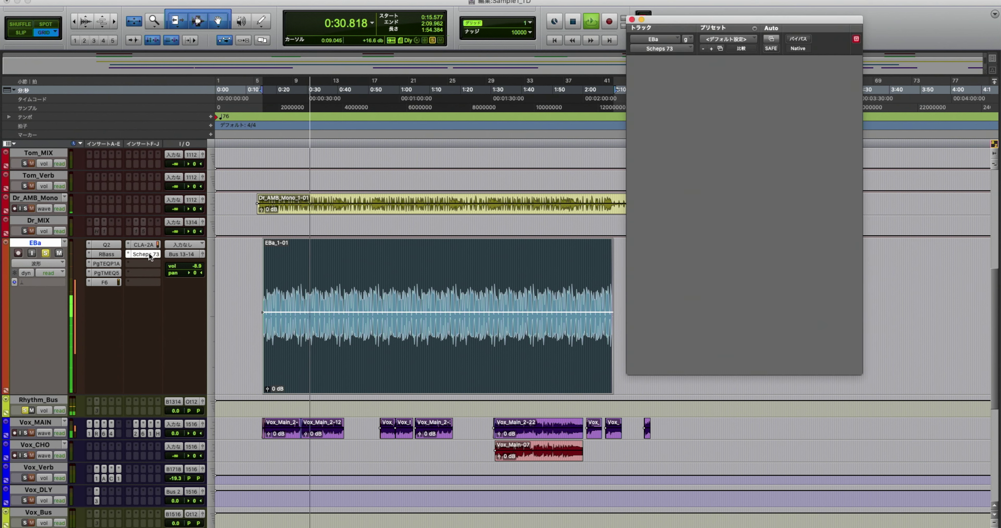
drag(695, 116, 677, 131)
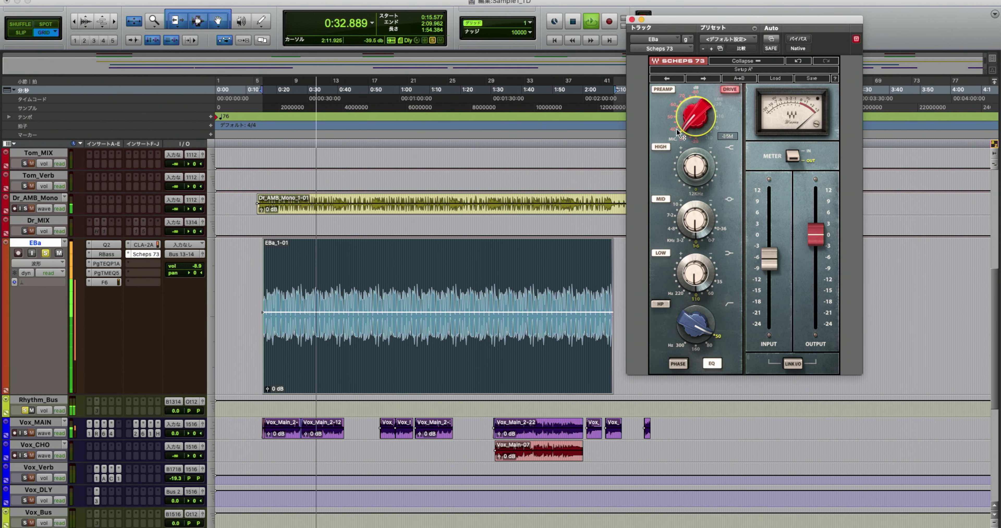
click(696, 143)
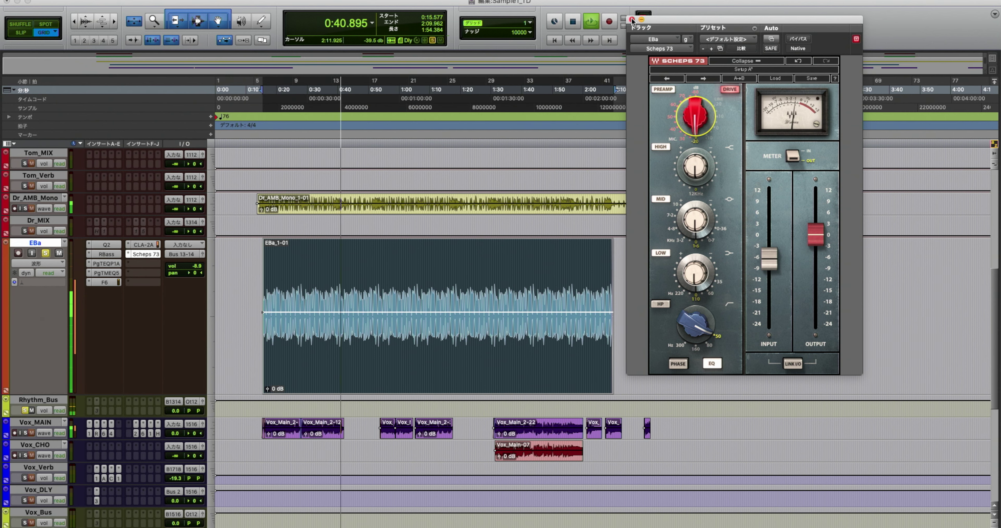
key(super+w)
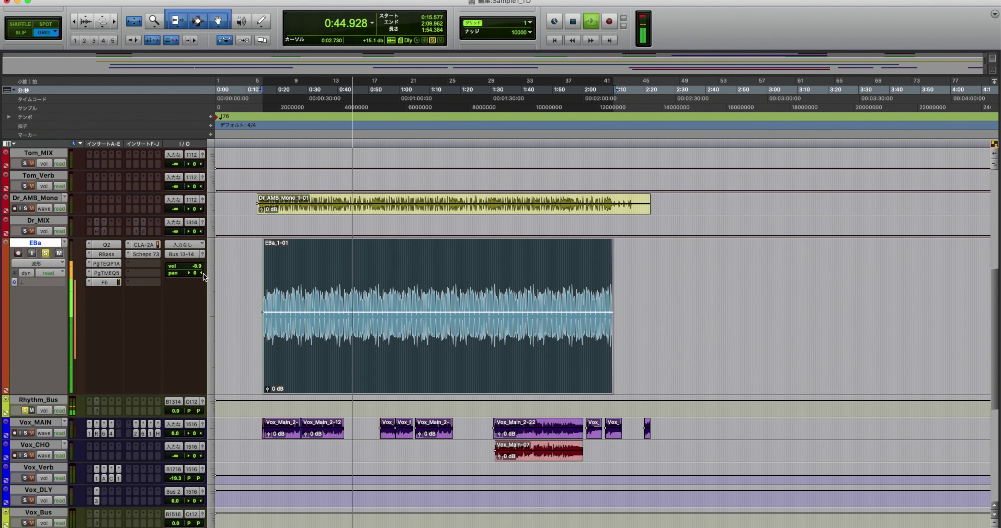
- Unsolo EBa and Rhythm_Bus, listen to the bass in the full mix, and stop playback
click(45, 253)
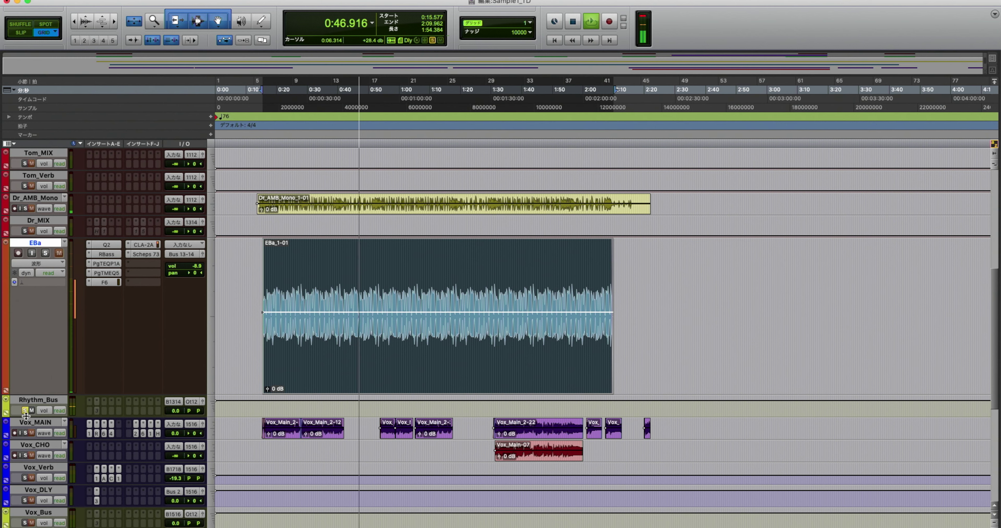
click(24, 411)
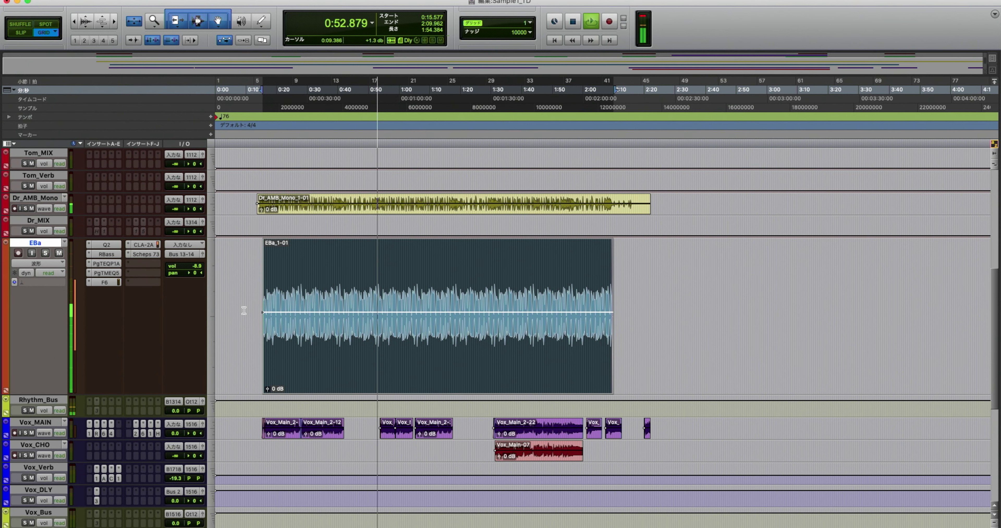
key(space)
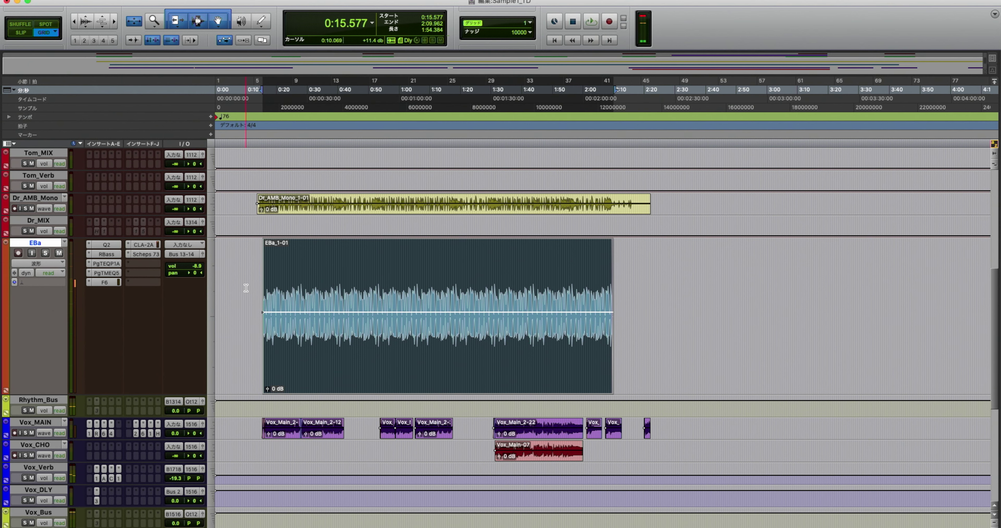
- Restore the normal track zoom and examine the EBa, Rhythm_Bus, vocal and master channel strips in the Mix window
key(e)
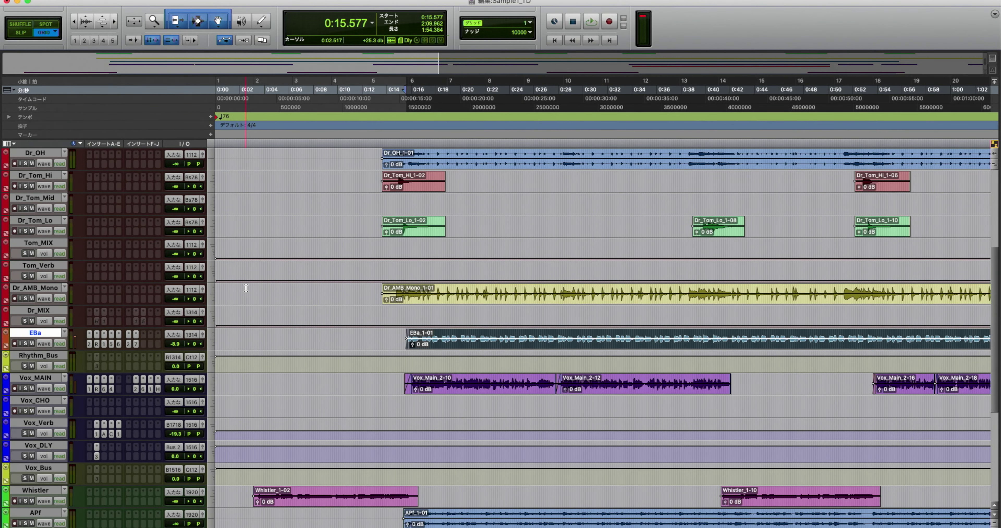
key(super+equal)
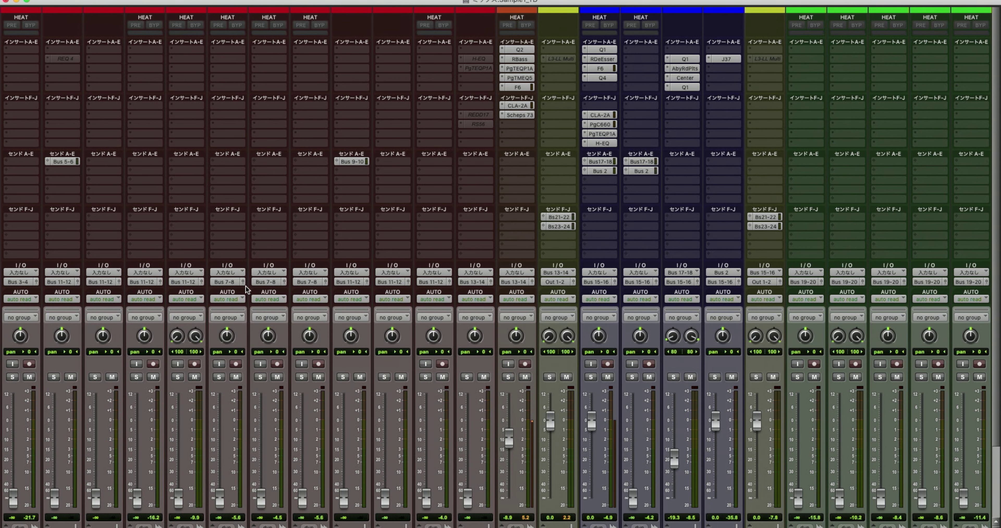
scroll(486, 198, down, 3)
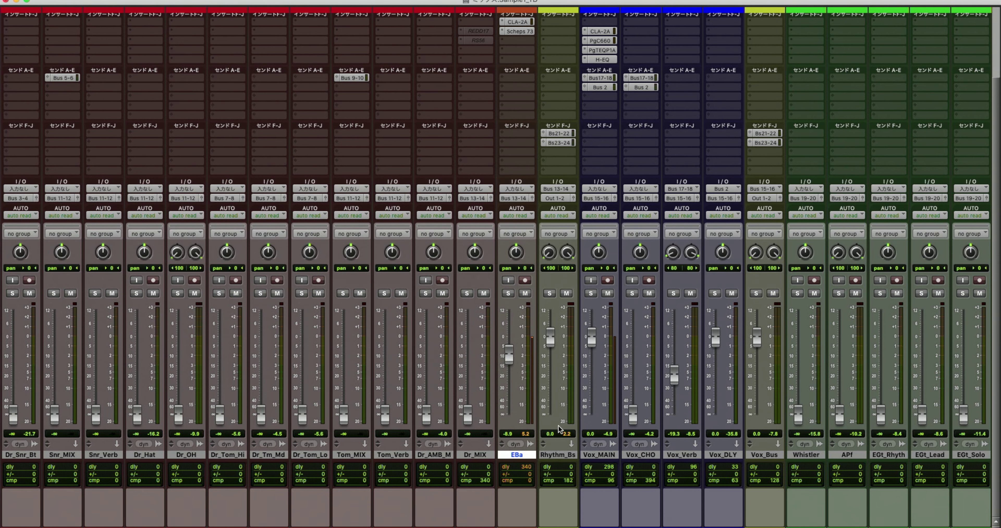
scroll(572, 329, up, 3)
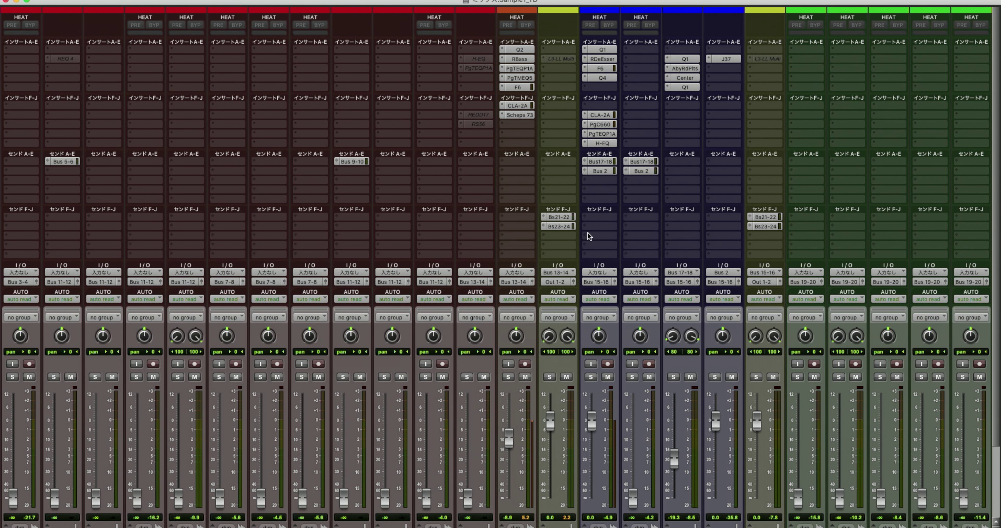
scroll(569, 433, down, 3)
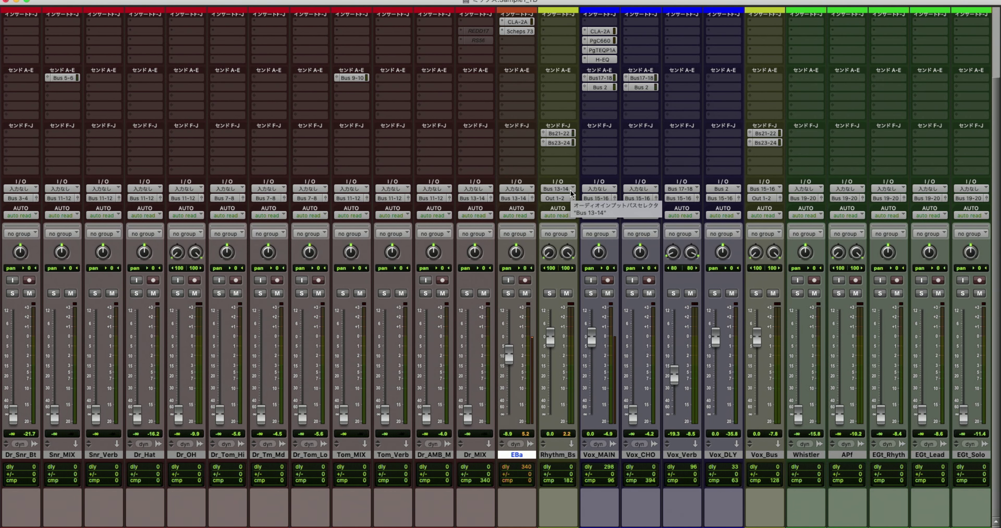
scroll(571, 196, up, 3)
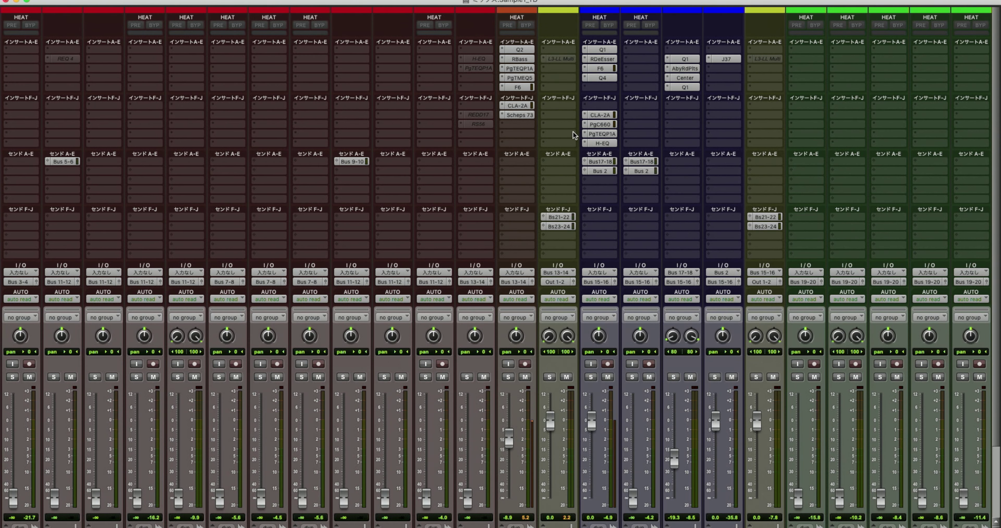
scroll(572, 131, down, 5)
scroll(627, 245, right, 10)
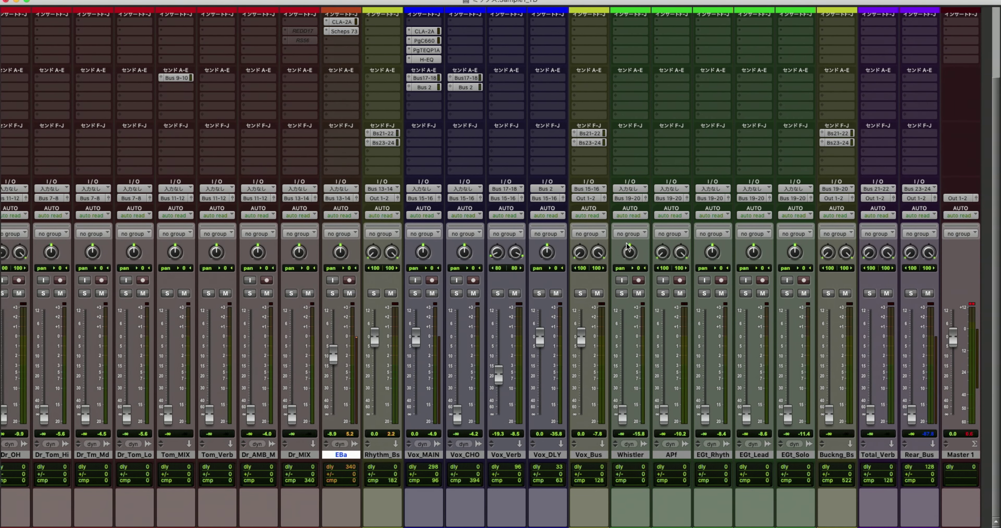
- Select the Vox_MAIN track and the Vox_Bus track in turn, and examine the inserts and levels of the vocal channel strips
scroll(626, 245, right, 2)
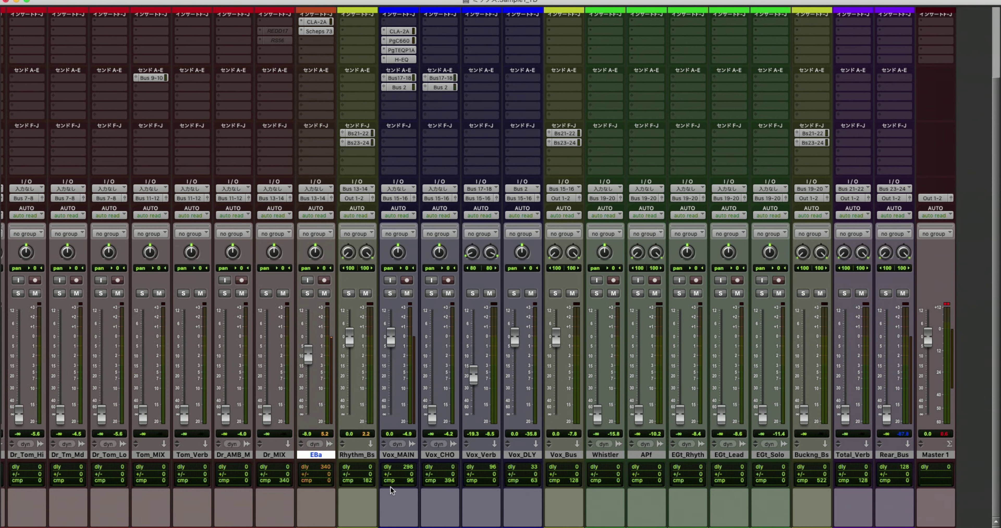
click(398, 456)
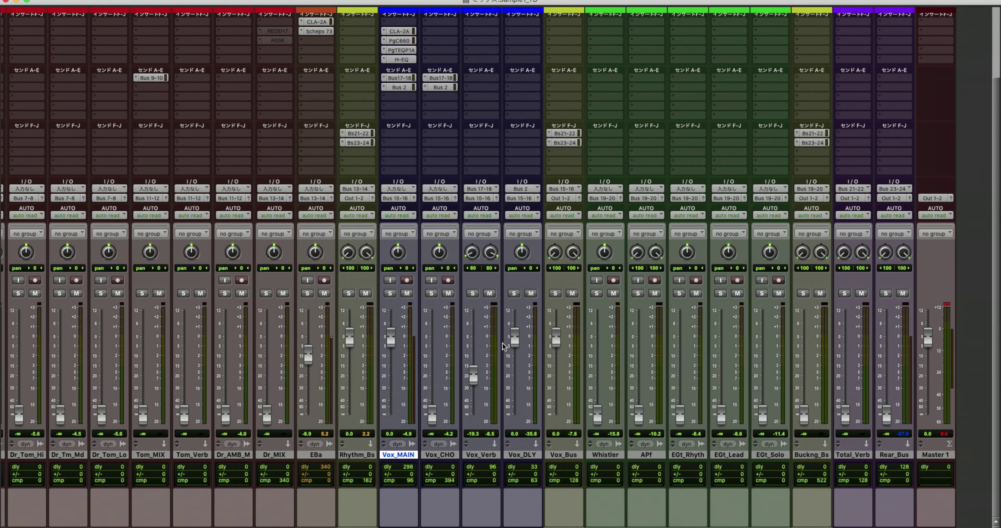
scroll(570, 453, up, 3)
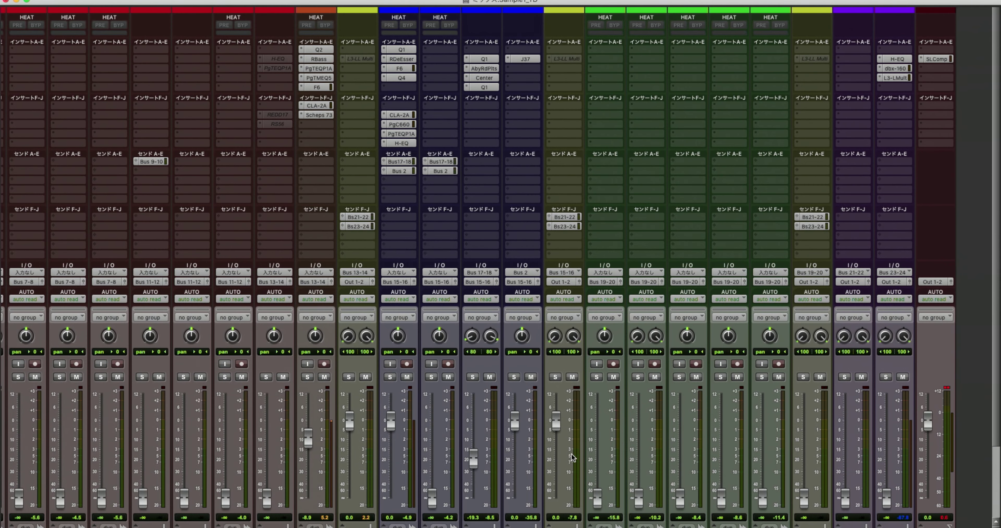
scroll(571, 453, down, 3)
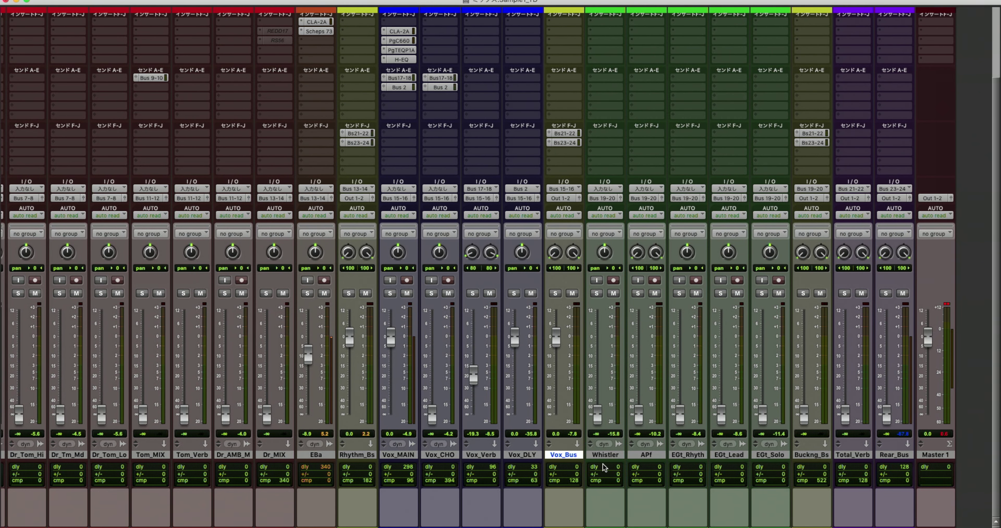
- Select the Whistler, APf, EGt_Lead and EGt_Solo tracks in turn to review the backing channel strips
scroll(604, 467, right, 1)
click(588, 454)
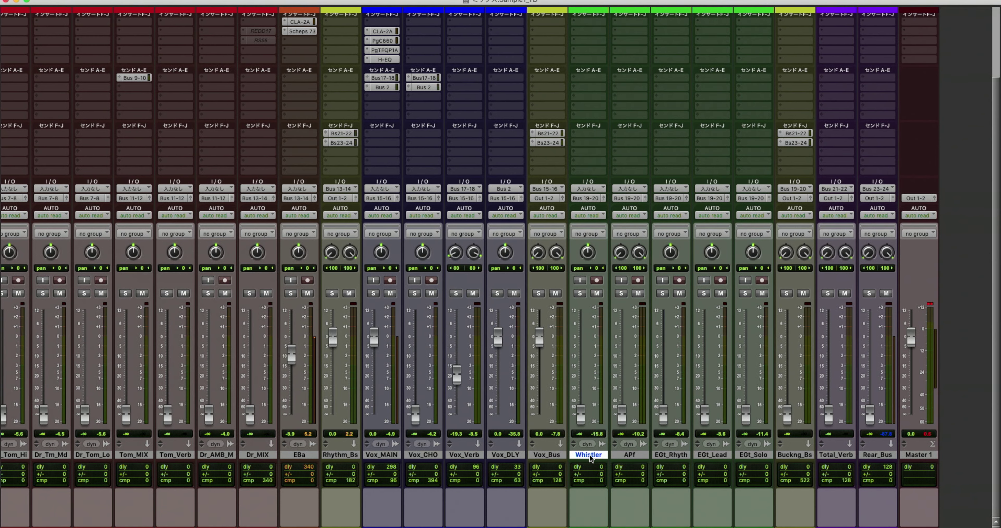
click(630, 454)
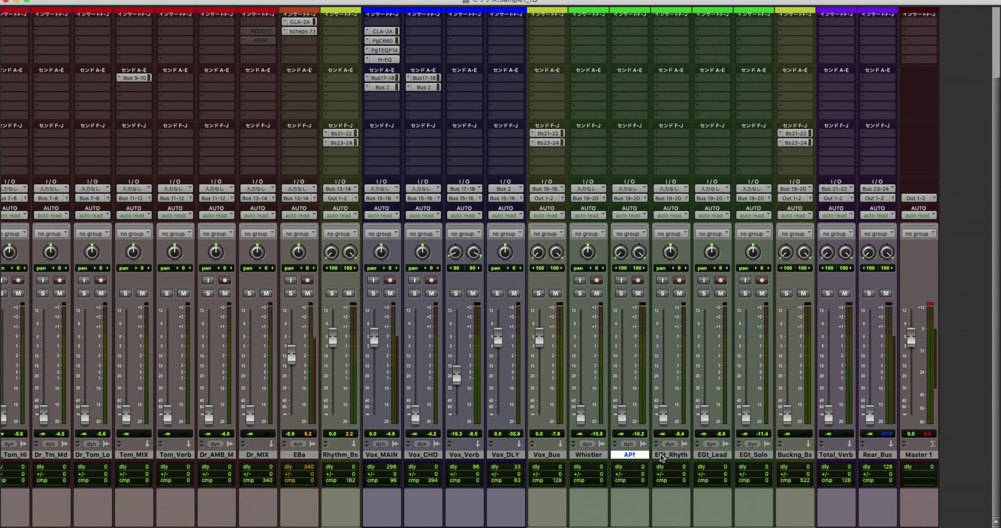
click(706, 455)
click(738, 455)
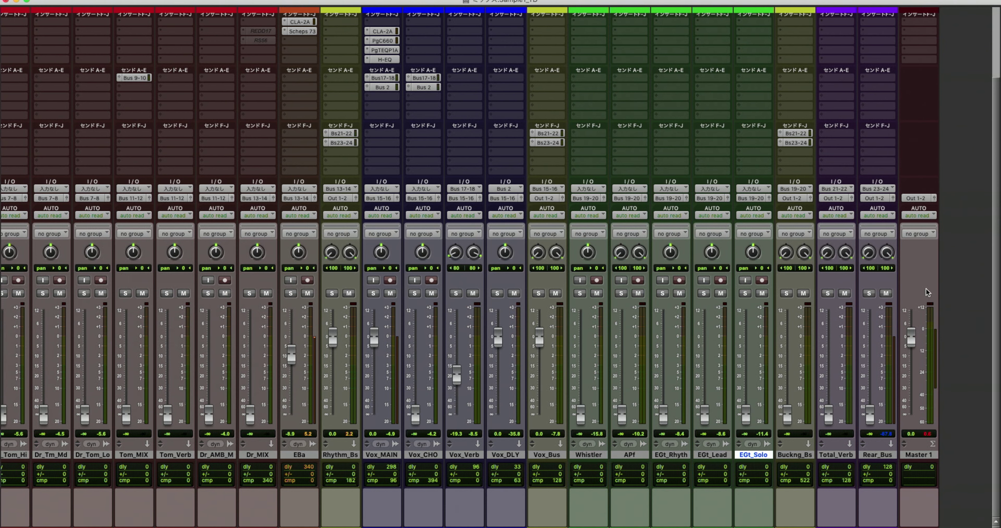
- Select Rhythm_Bs, Vox_Bus and Buckng_Bs together, and select Rear_Bus alone to examine its inserts
click(802, 454)
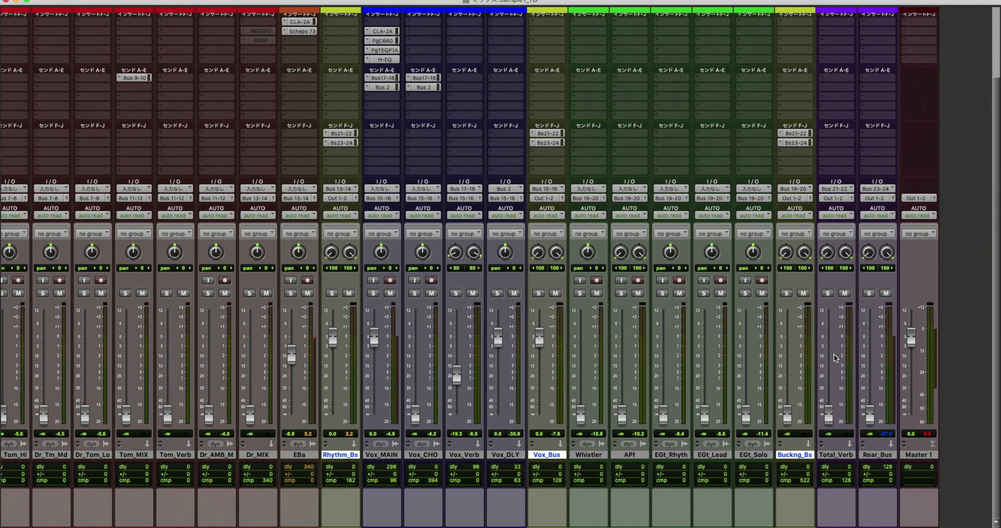
scroll(935, 221, up, 3)
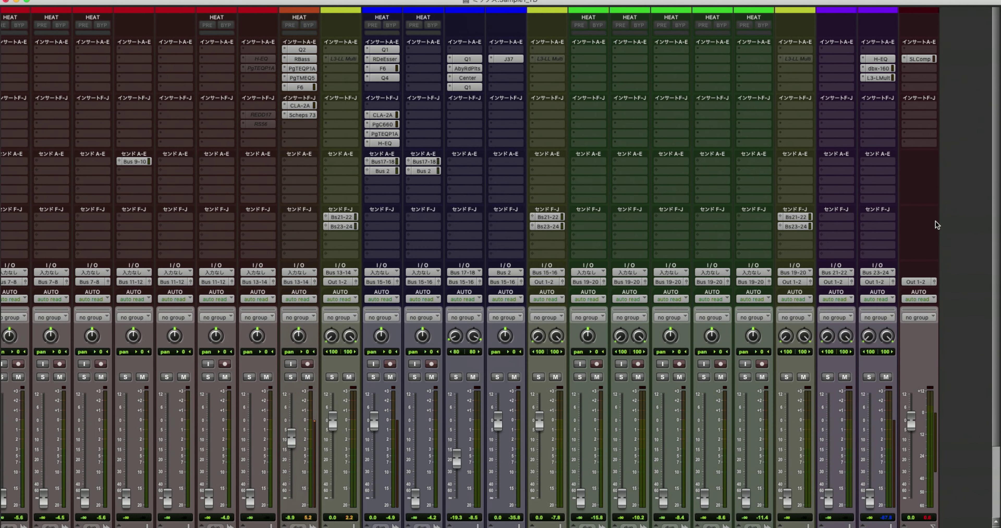
scroll(930, 182, down, 3)
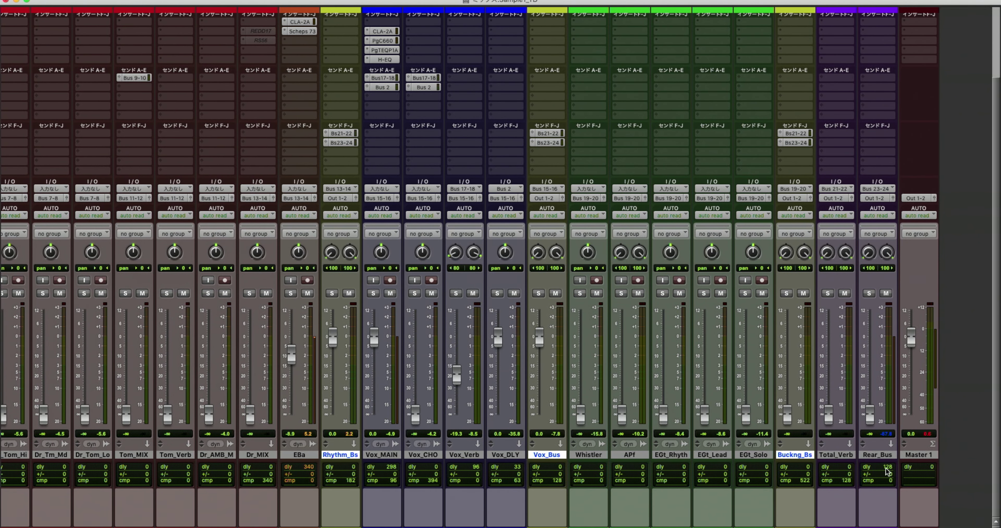
click(881, 455)
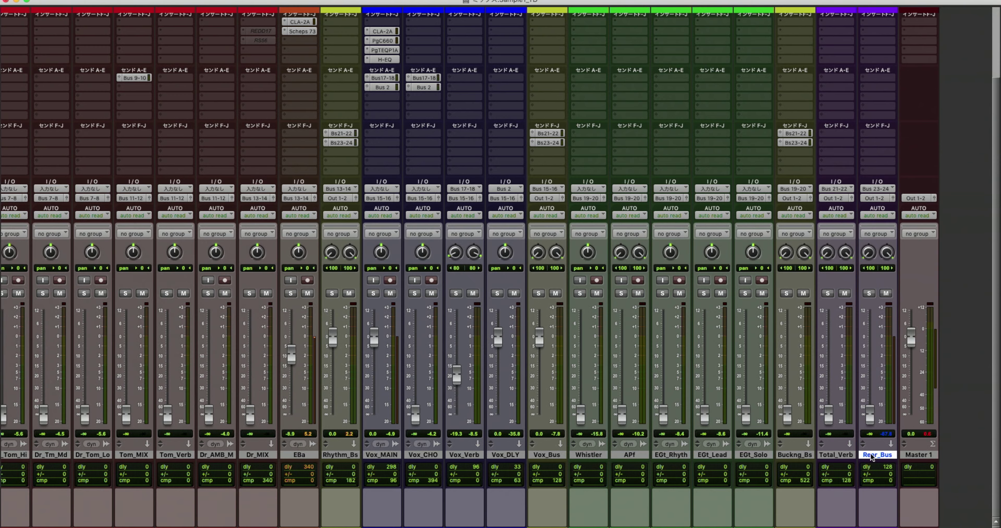
scroll(870, 452, up, 3)
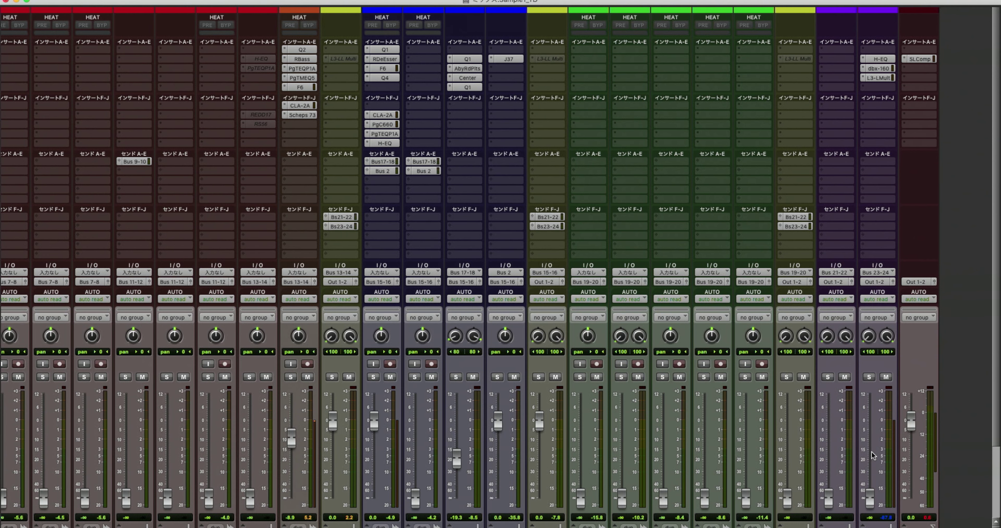
- Open the Q2 equalizer and RBass plug-ins of the EBa track and move their windows clear of its inserts
click(303, 49)
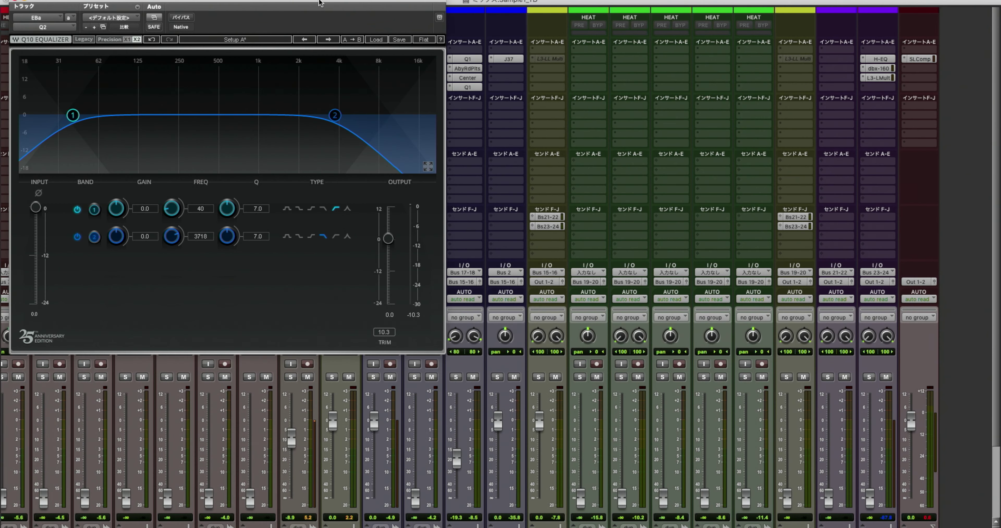
drag(217, 1, 749, 1)
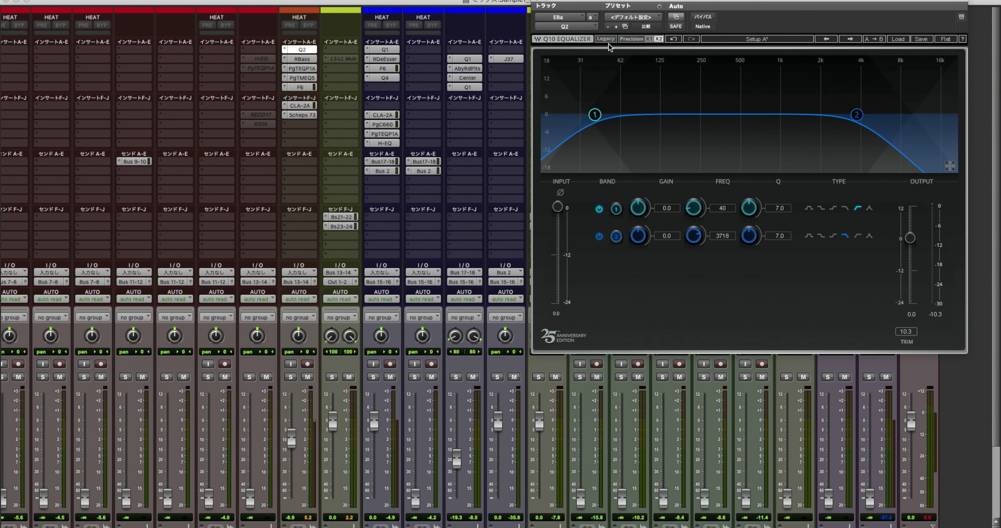
click(307, 59)
drag(209, 6, 713, 53)
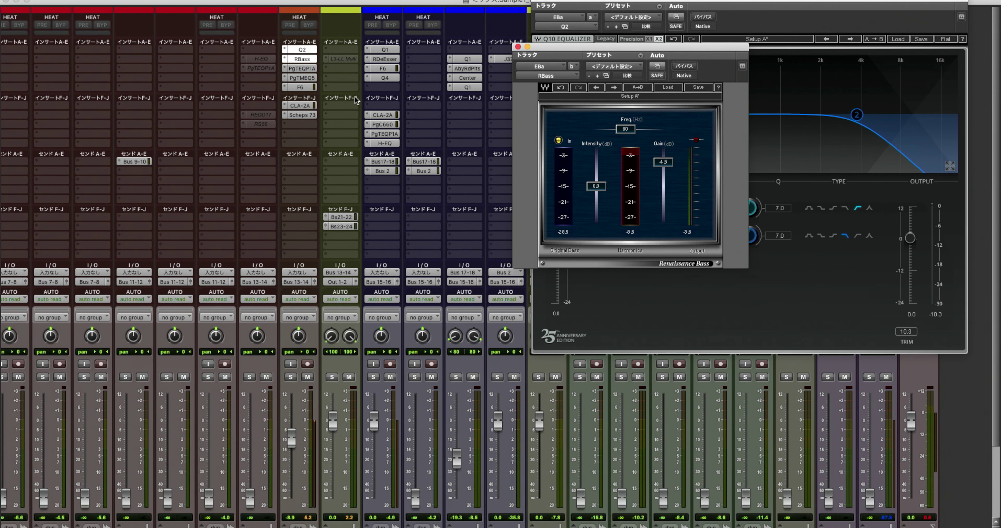
- Open EBa's PuigTec EQP1A and MEQ5 equalizers and stack their windows one below the other, clear of the inserts
click(306, 72)
drag(335, 5, 330, 127)
click(308, 82)
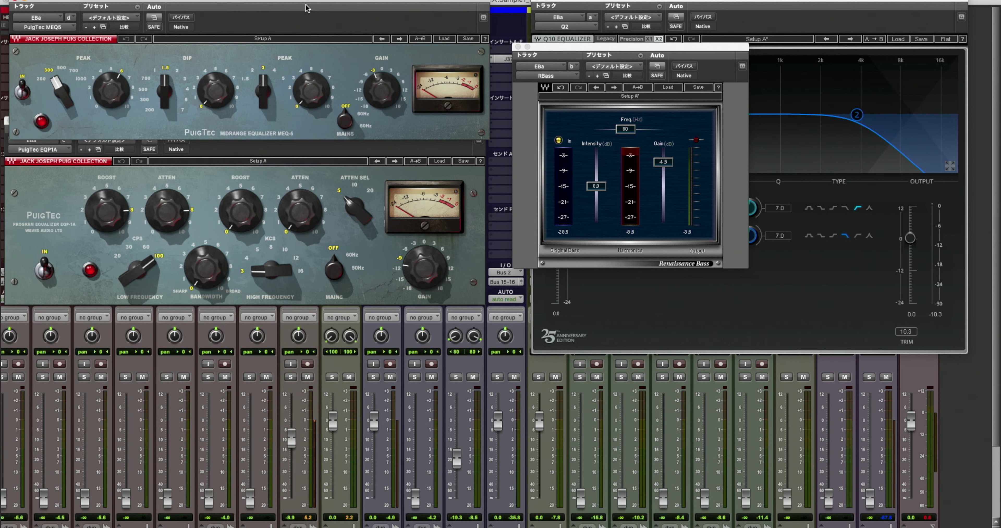
drag(304, 13, 294, 311)
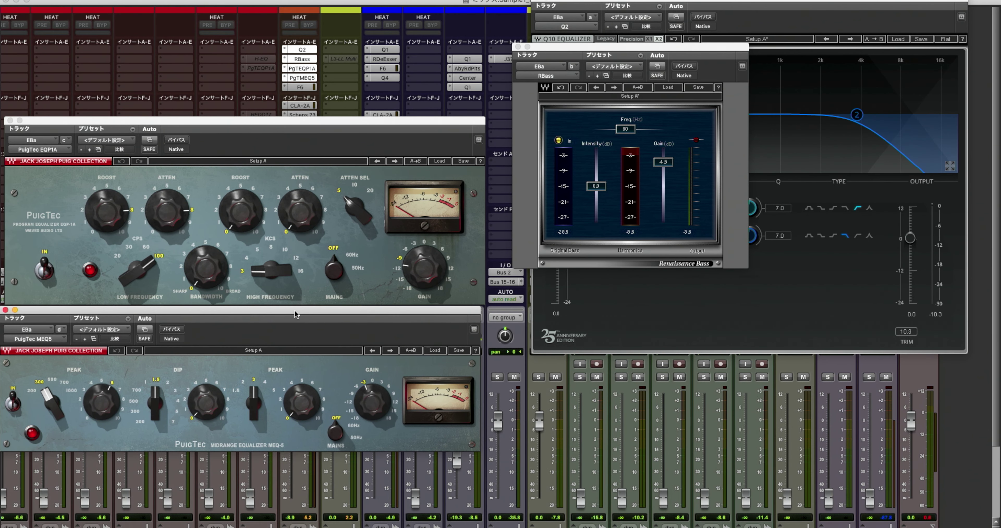
- Open EBa's F6, CLA-2A and Scheps 73 plug-ins and move their windows so the insert list stays accessible
click(299, 87)
drag(283, 2, 801, 110)
click(303, 112)
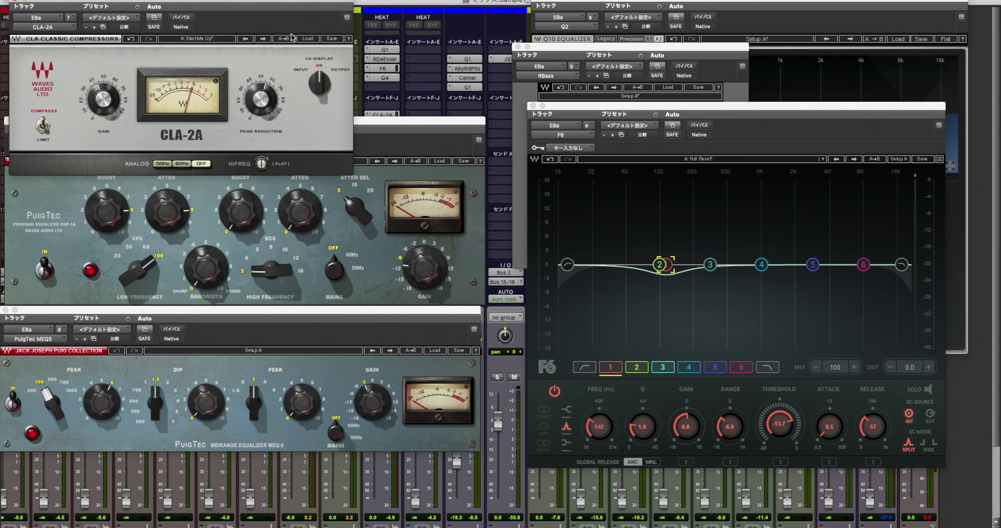
drag(286, 1, 302, 151)
scroll(301, 76, down, 1)
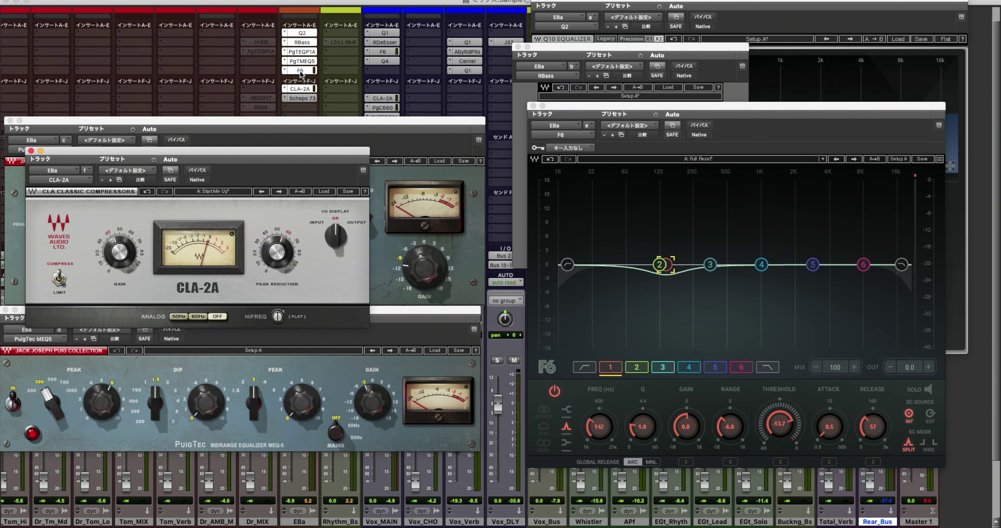
click(302, 100)
drag(194, 6, 322, 132)
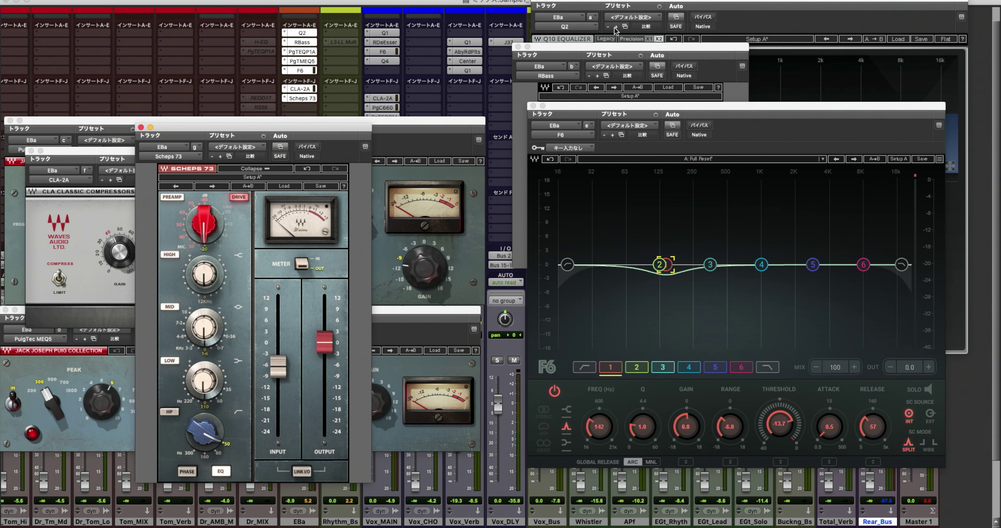
- Rearrange the Q2, RBass, PuigTec EQP1A, PuigTec MEQ5 and F6 windows so the bass plug-ins overlap less
drag(633, 3, 103, 3)
drag(580, 50, 145, 55)
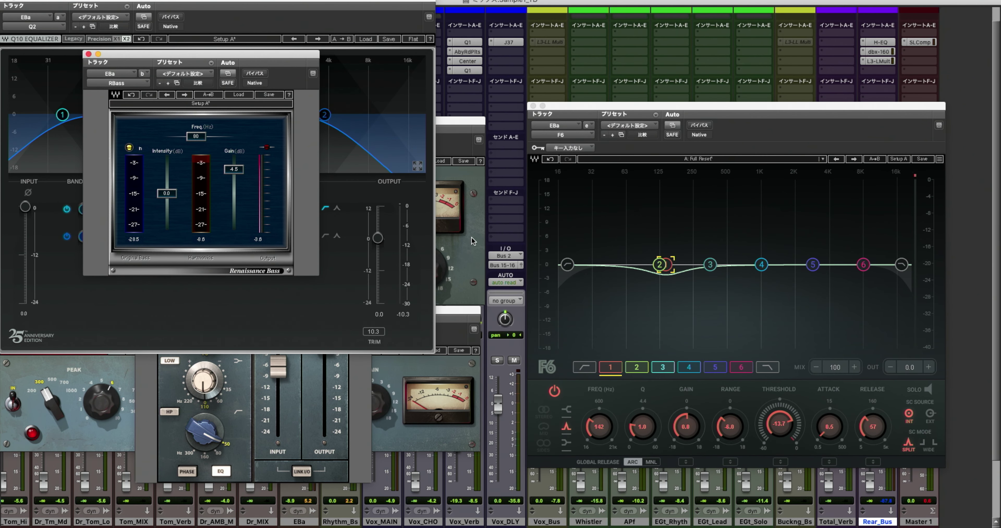
drag(473, 124, 905, 1)
click(472, 311)
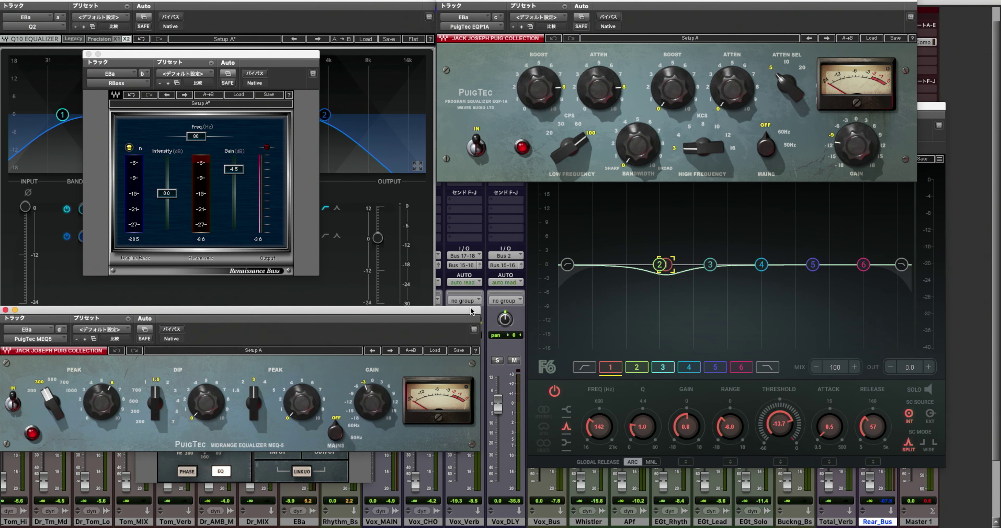
drag(471, 310, 890, 188)
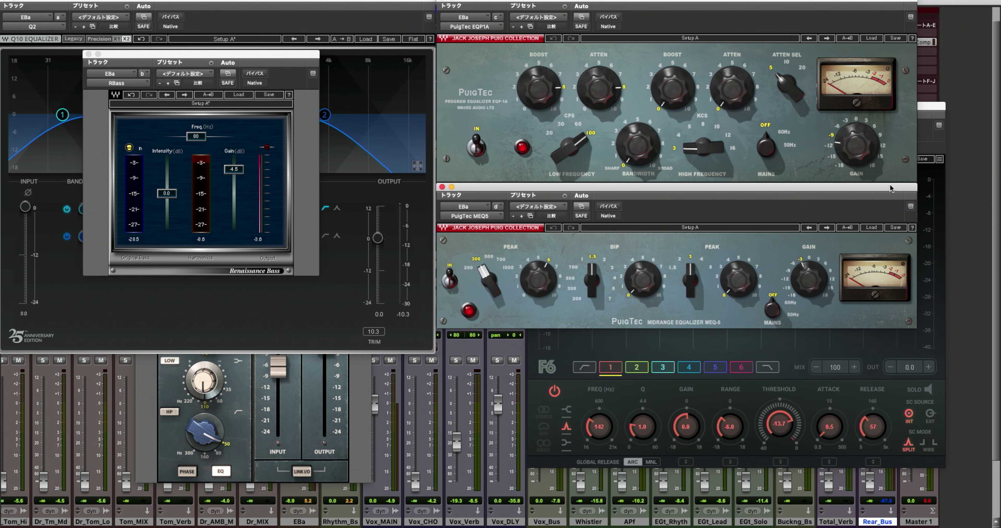
click(530, 373)
drag(668, 110, 728, 187)
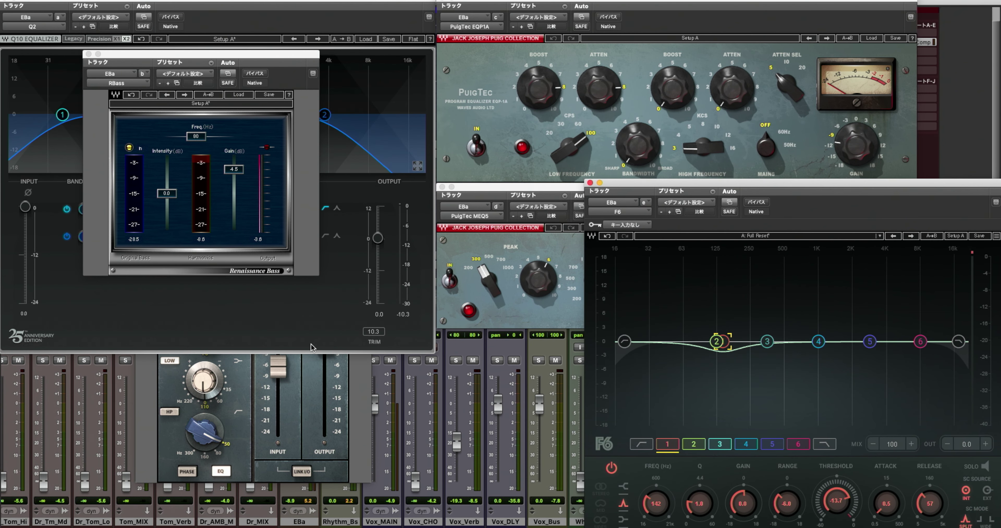
- Bring the Scheps 73, Q2 and RBass windows forward, and shift the Q2, RBass and PuigTec EQP1A windows to uncover EBa's inserts
click(371, 402)
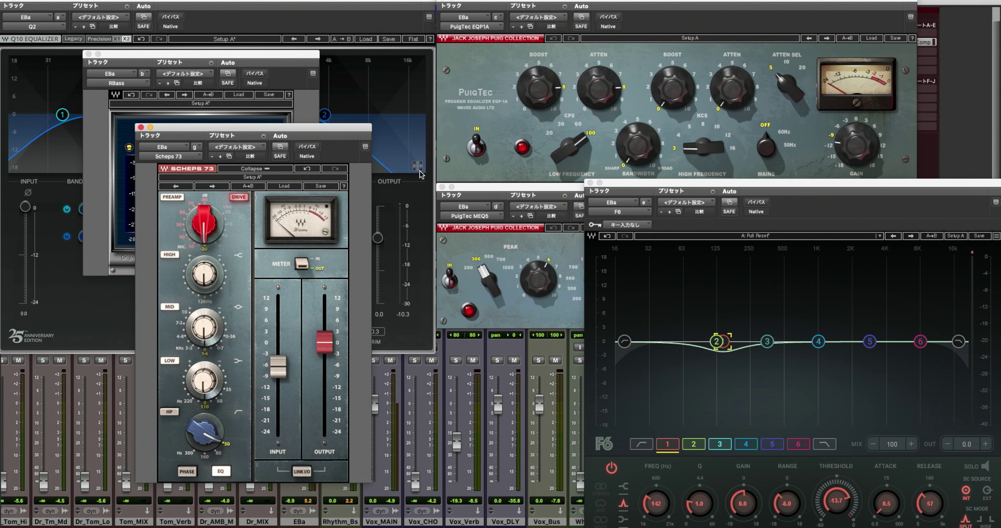
click(423, 179)
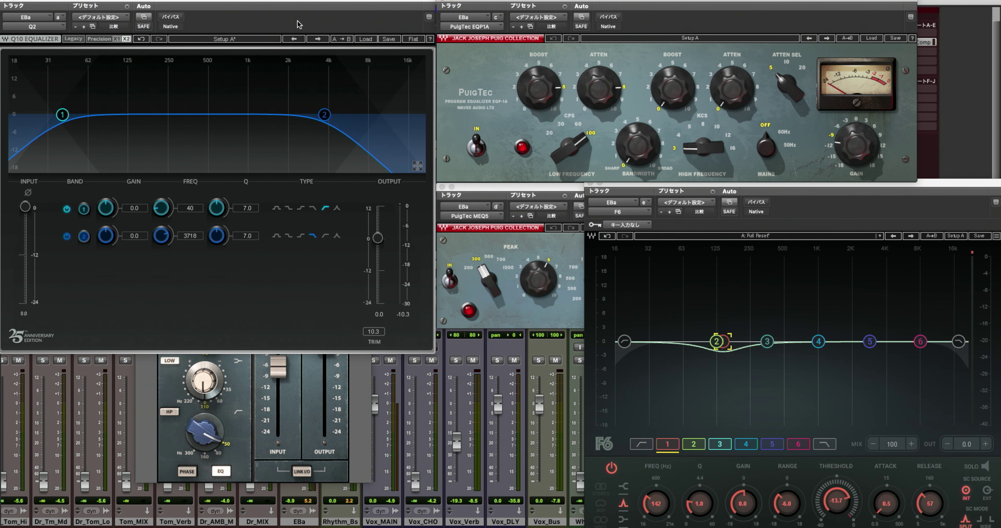
drag(297, 3, 292, 123)
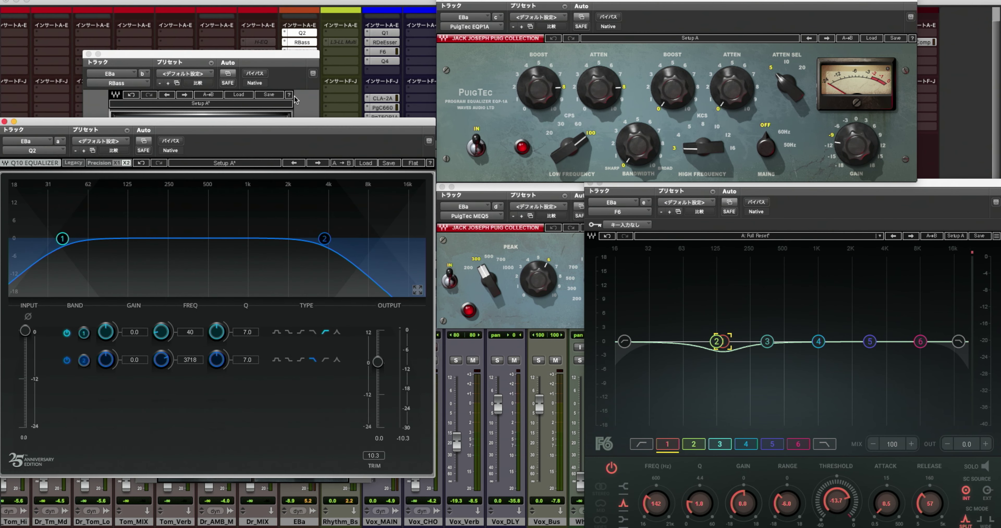
click(289, 62)
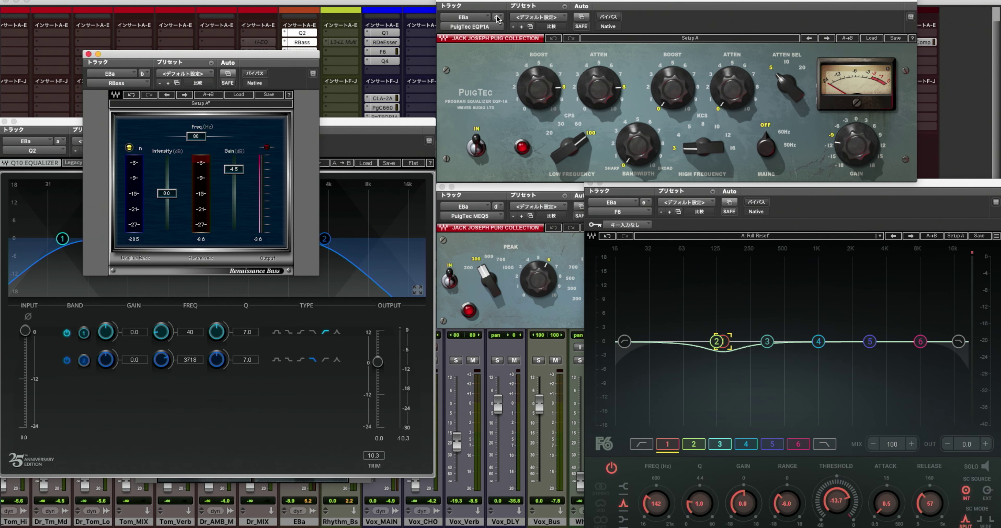
drag(501, 2, 551, 81)
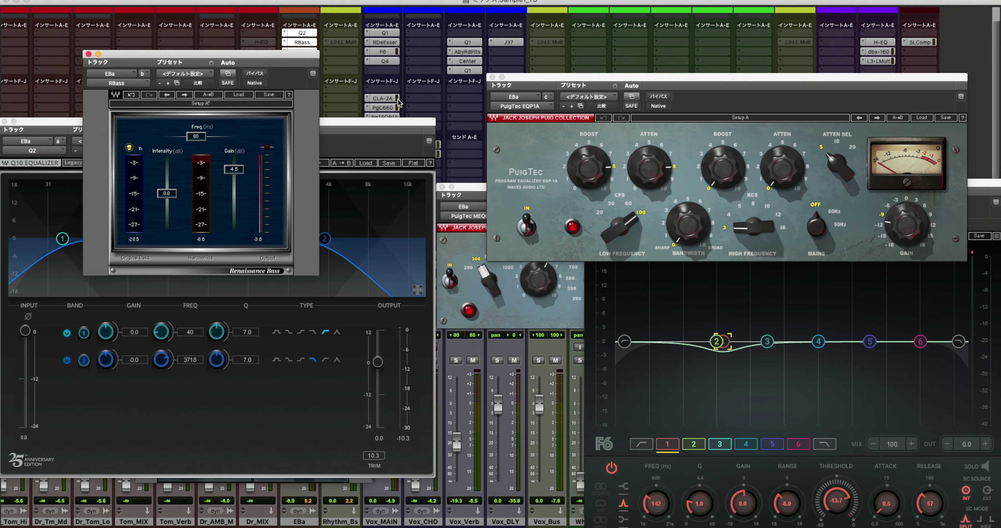
drag(269, 55, 236, 117)
- Bring up EBa's CLA-2A window and spread the CLA-2A, PuigTec EQP1A, PuigTec MEQ5 and Q2 windows apart
click(299, 89)
drag(266, 155, 737, 275)
drag(732, 79, 766, 2)
drag(559, 192, 645, 170)
drag(305, 129, 304, 6)
drag(365, 2, 343, 1)
click(271, 118)
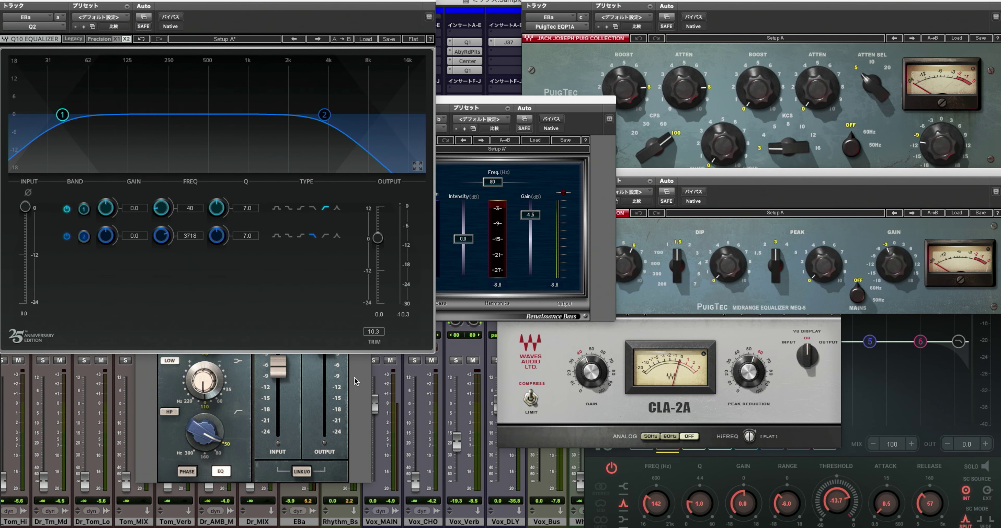
- Place the CLA-2A window below RBass and the Scheps 73 window over the lower part of the Q2 equalizer
click(578, 443)
drag(599, 274, 420, 373)
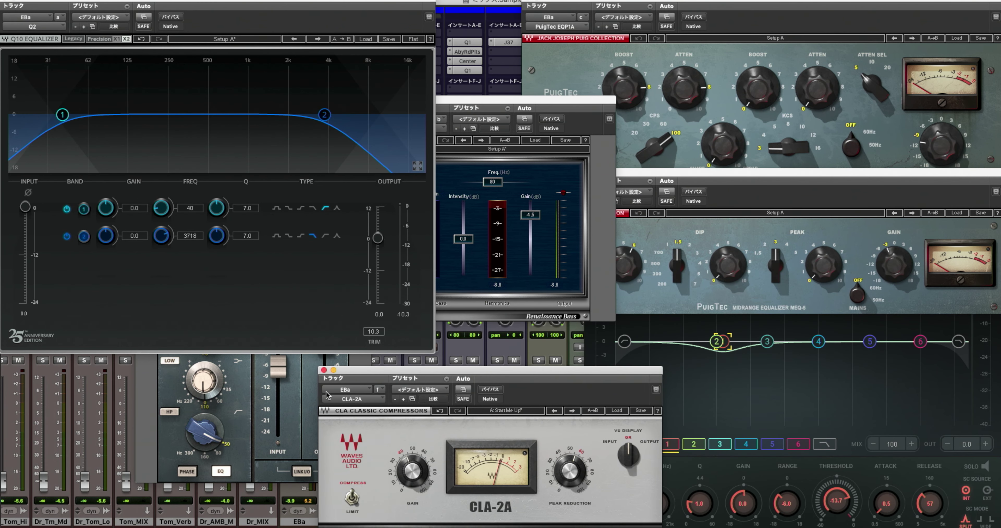
click(255, 423)
drag(233, 127, 180, 174)
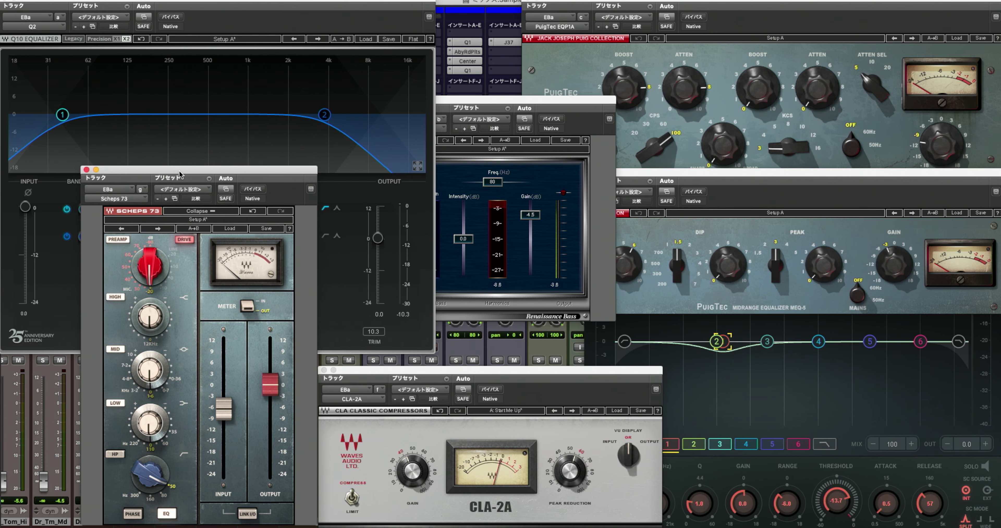
- Bring the RBass window forward, and close the Q2 equalizer window of the EBa track
click(472, 100)
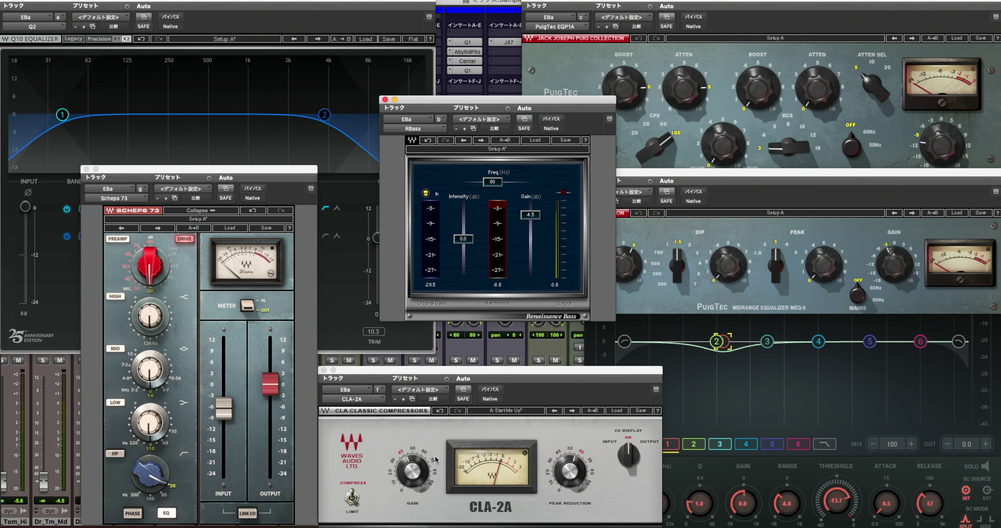
click(157, 126)
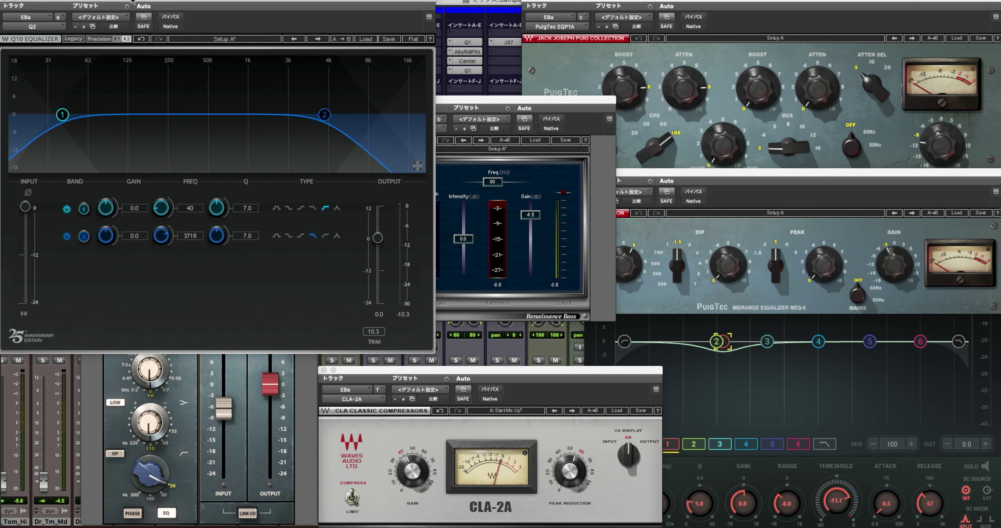
click(6, 1)
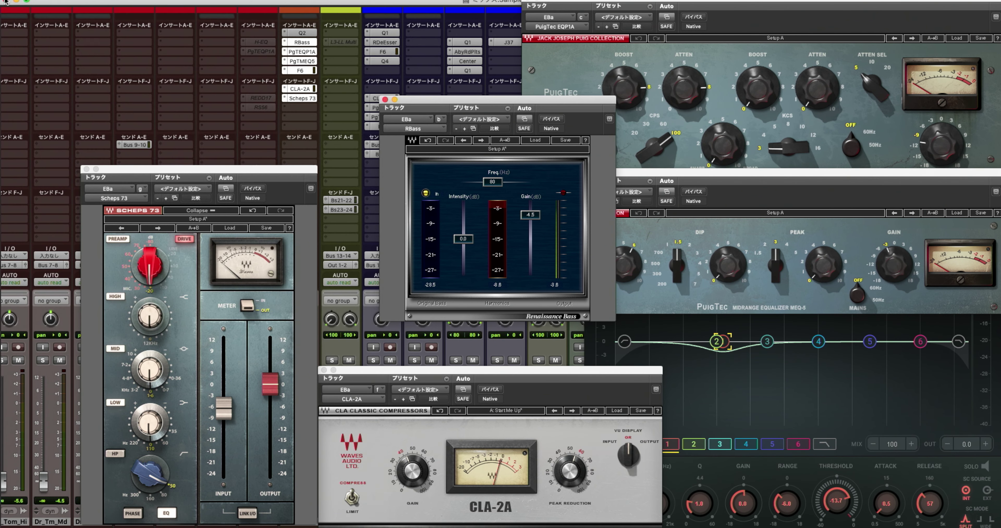
- Close EBa's RBass, Scheps 73, CLA-2A, PuigTec MEQ5, PuigTec EQP1A and F6 plug-in windows to clear the mixer
click(385, 100)
click(86, 169)
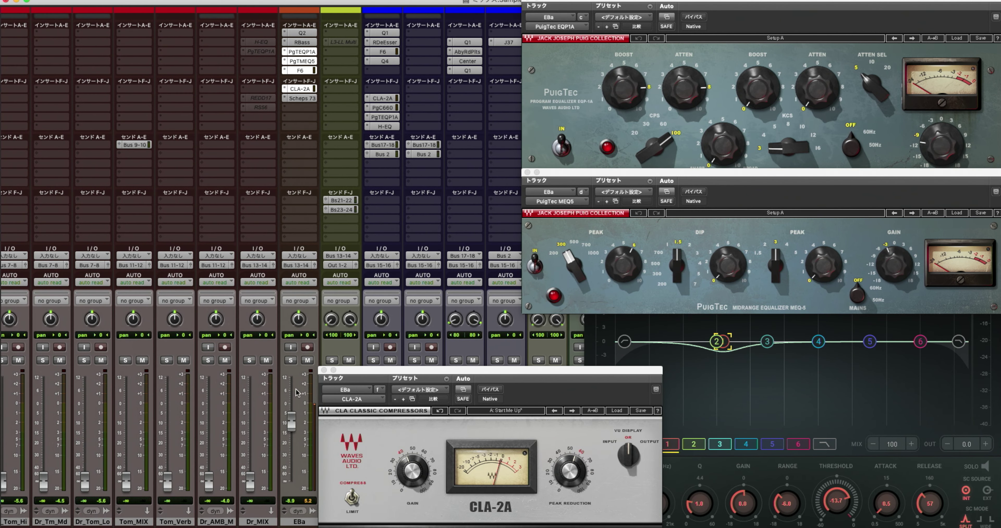
click(324, 369)
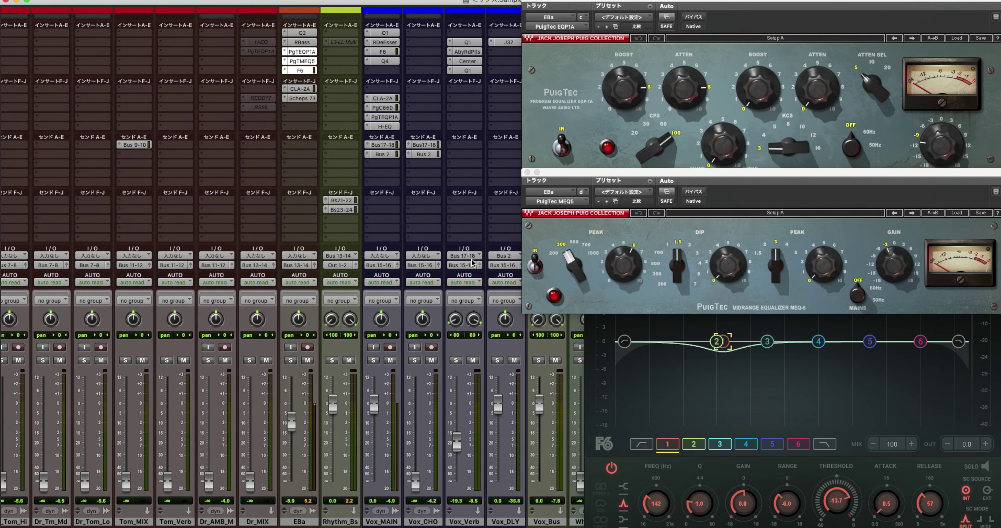
click(527, 173)
click(527, 2)
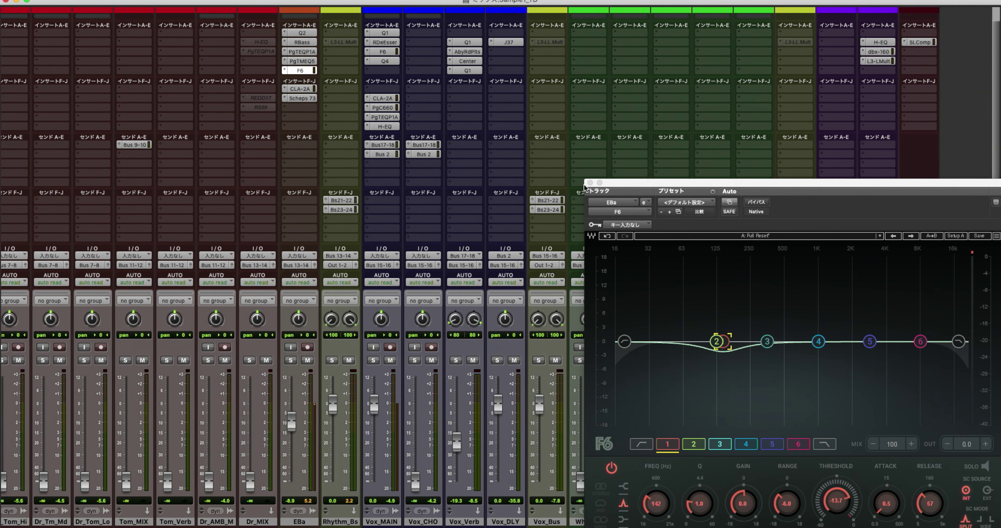
click(588, 183)
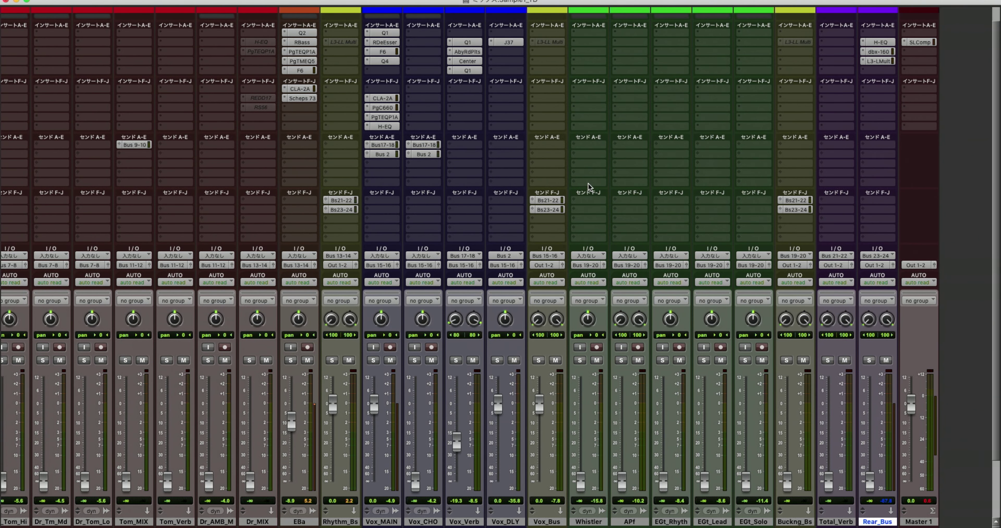
- Insert the H-EQ (mono) equalizer in the EBa track's insert slot I and move its window up beside the track
click(302, 116)
mouse_move(301, 116)
mouse_move(396, 121)
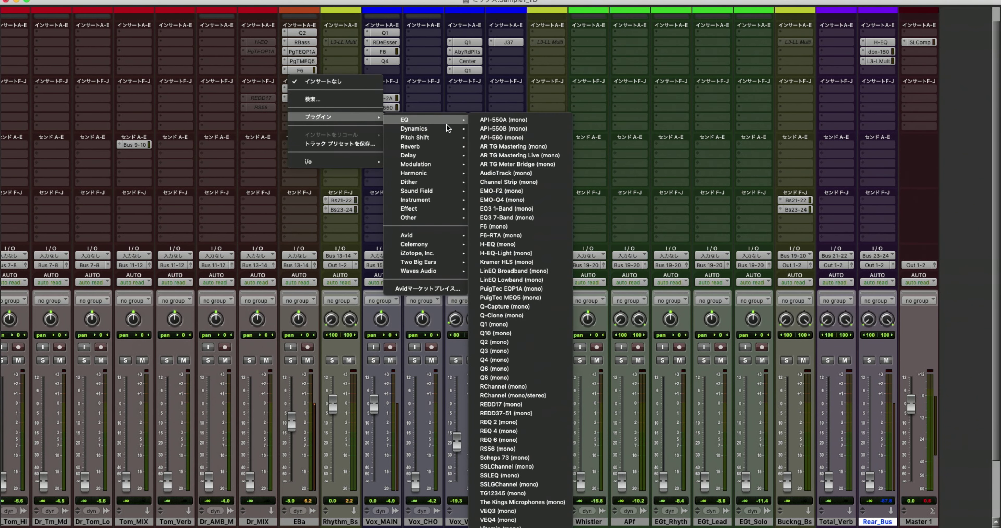
click(538, 243)
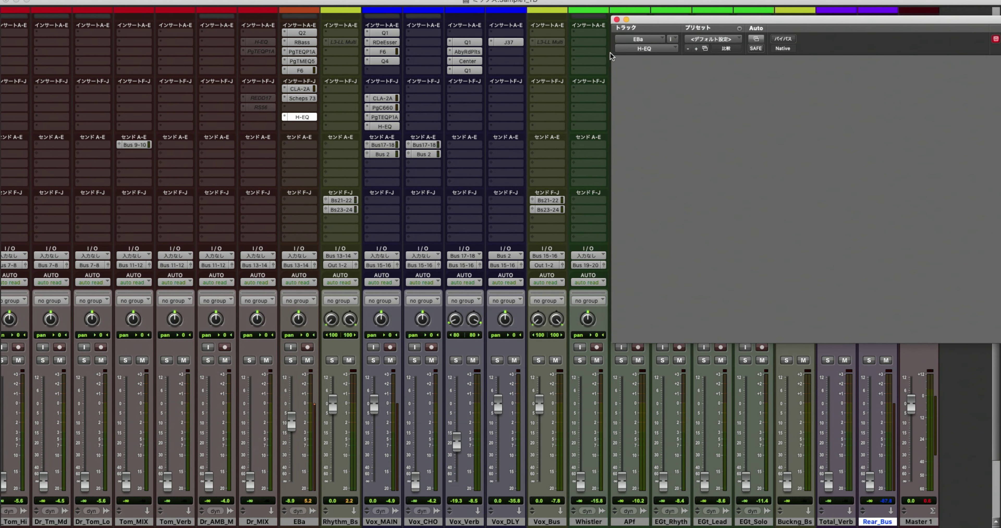
drag(652, 19, 552, 0)
- Enable H-EQ's high-pass filter with its cutoff at about 40 Hz, and set the filter type to UK Modern
click(568, 195)
drag(597, 100, 608, 101)
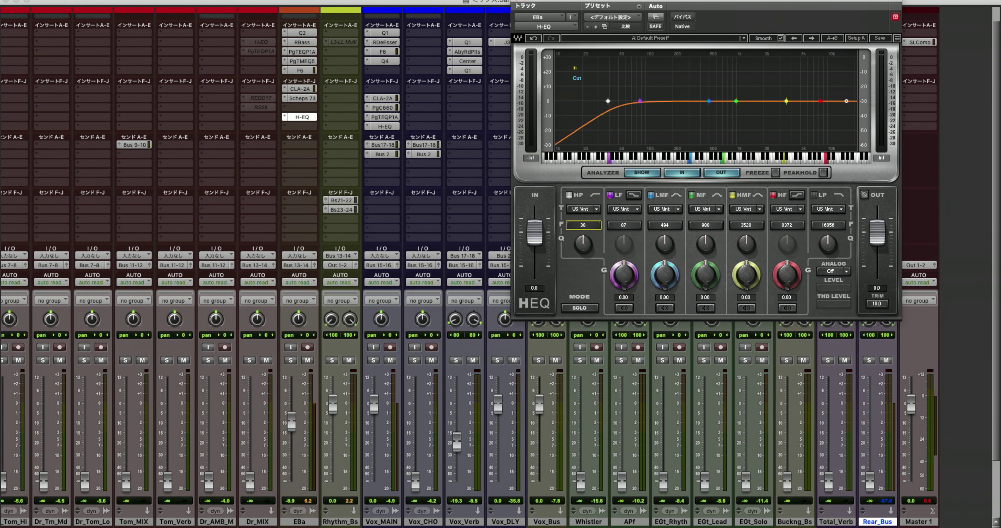
click(595, 209)
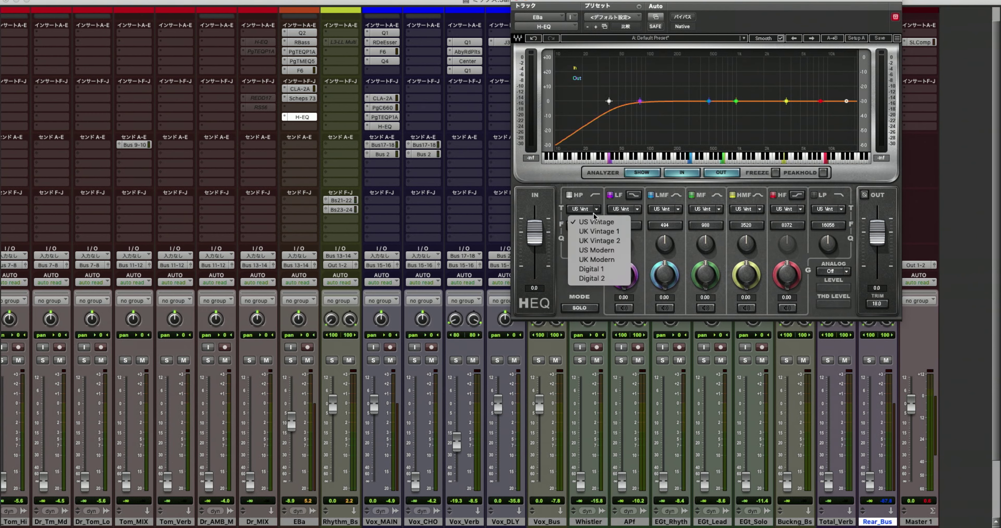
click(596, 260)
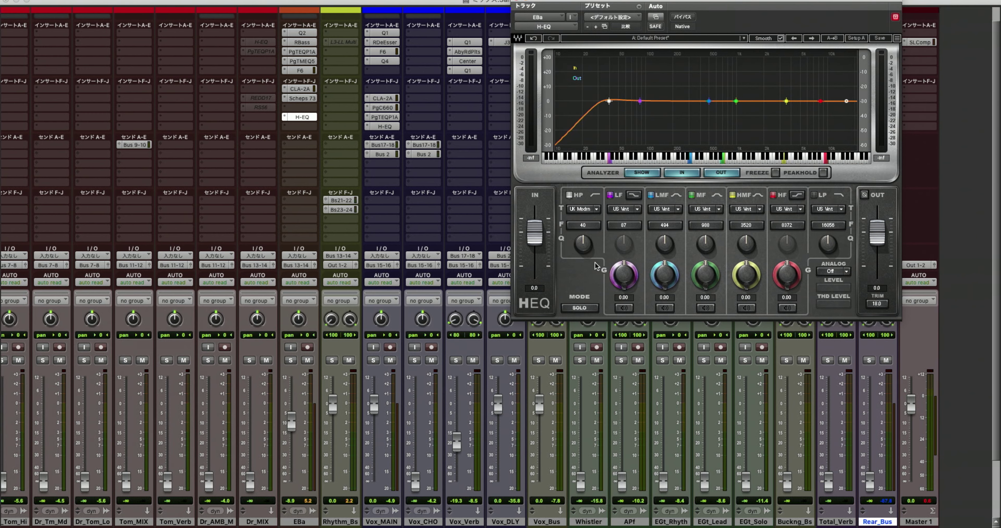
- Sweep the high-pass cutoff upward and bring it back to 40 Hz, and close the H-EQ window
drag(583, 226, 582, 213)
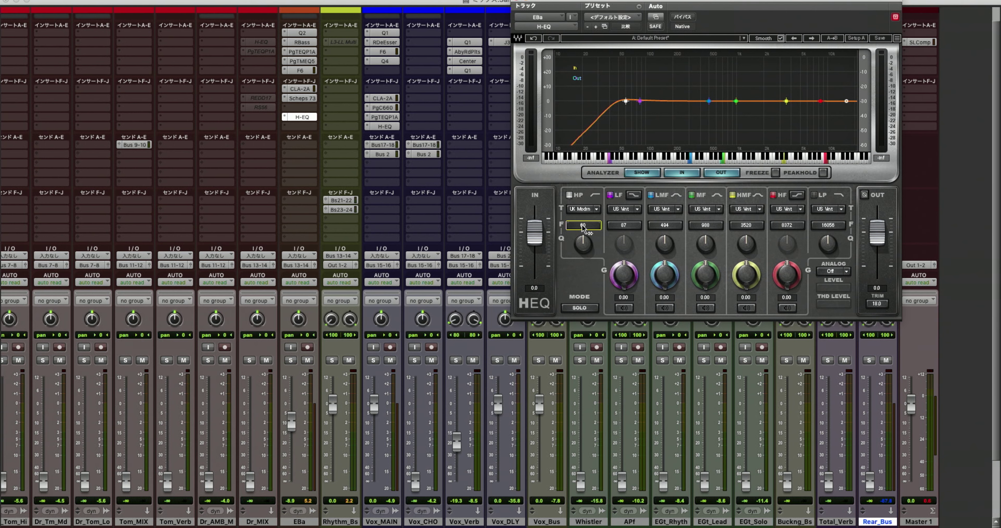
drag(583, 227, 583, 235)
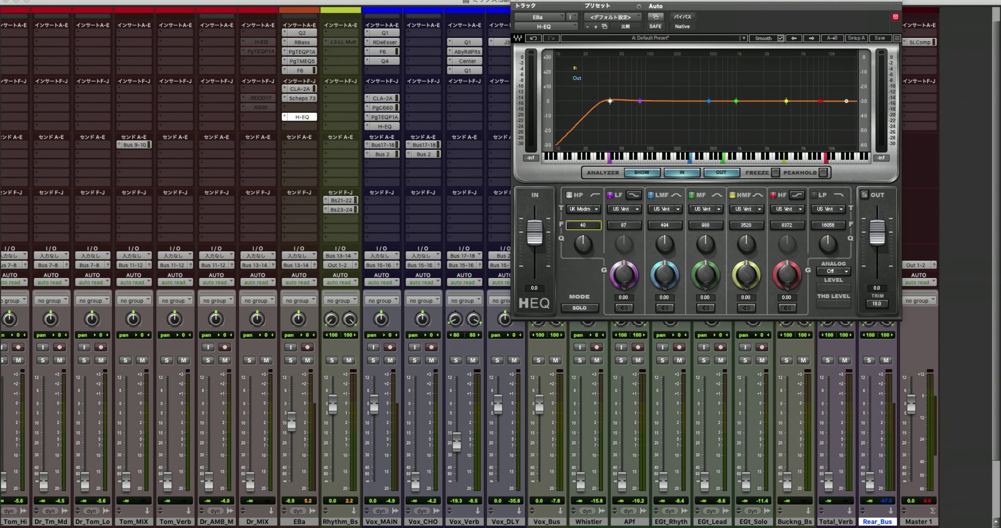
click(516, 2)
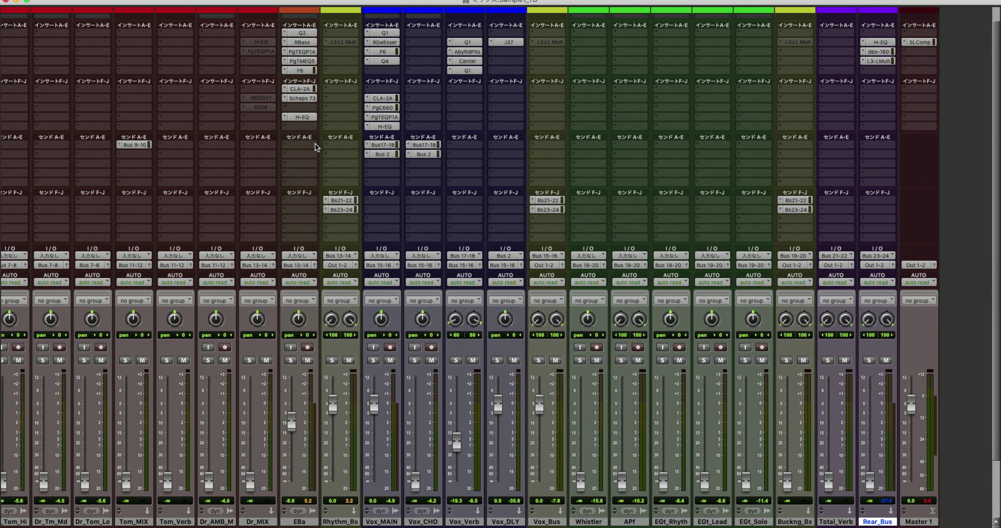